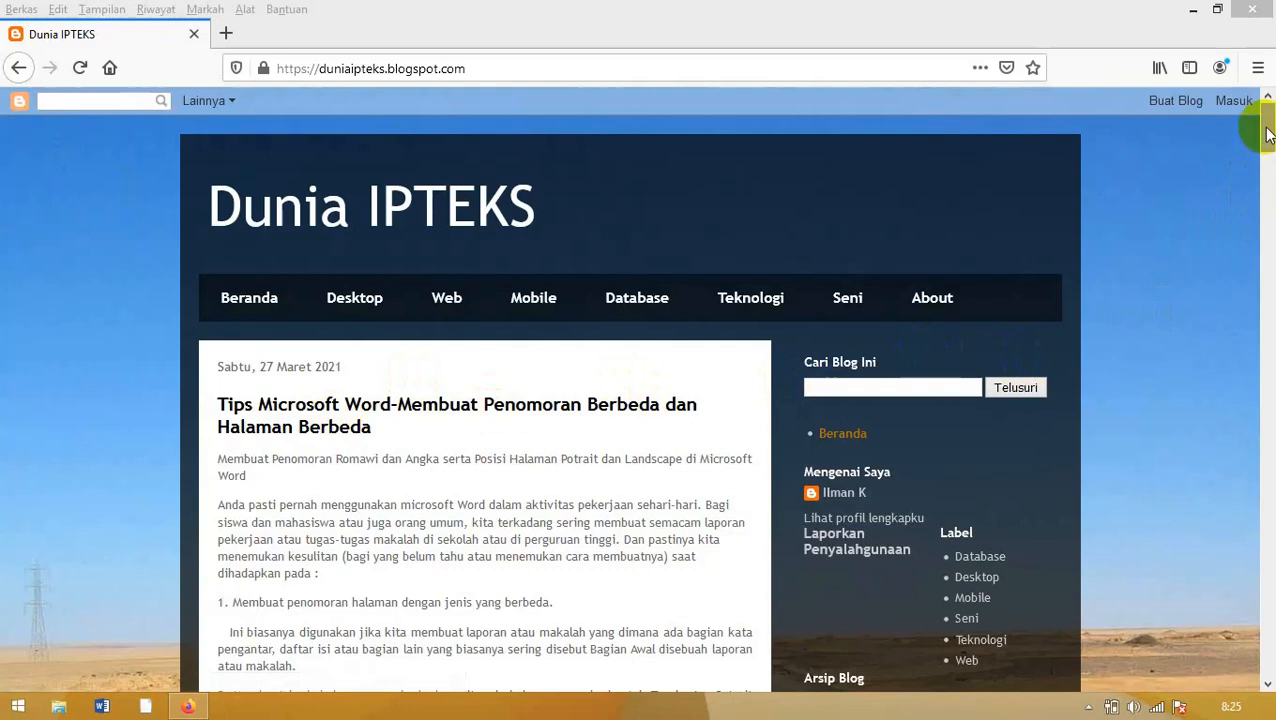
Read the opening of the blog post on different page numbering and page orientations in Microsoft Word
{"action": "left_click_drag", "start_coordinate": [1267, 127], "coordinate": [1267, 150]}
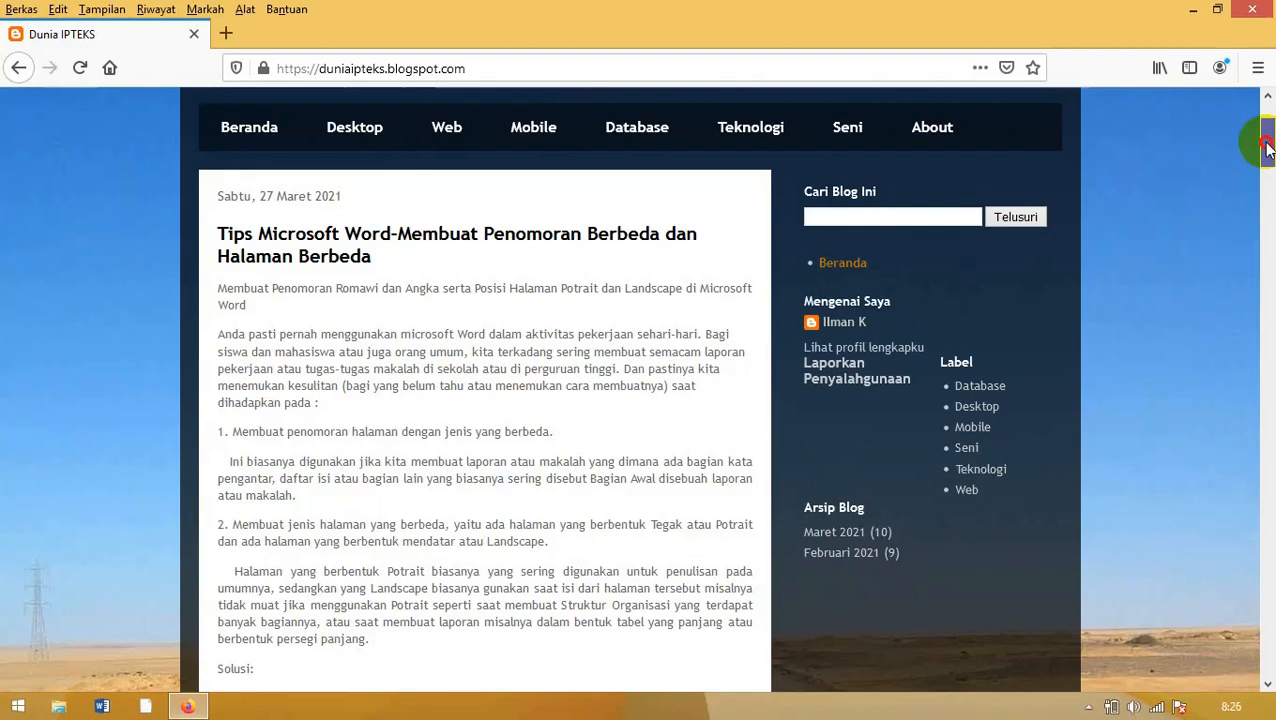
{"action": "left_click_drag", "start_coordinate": [1268, 148], "coordinate": [1268, 149]}
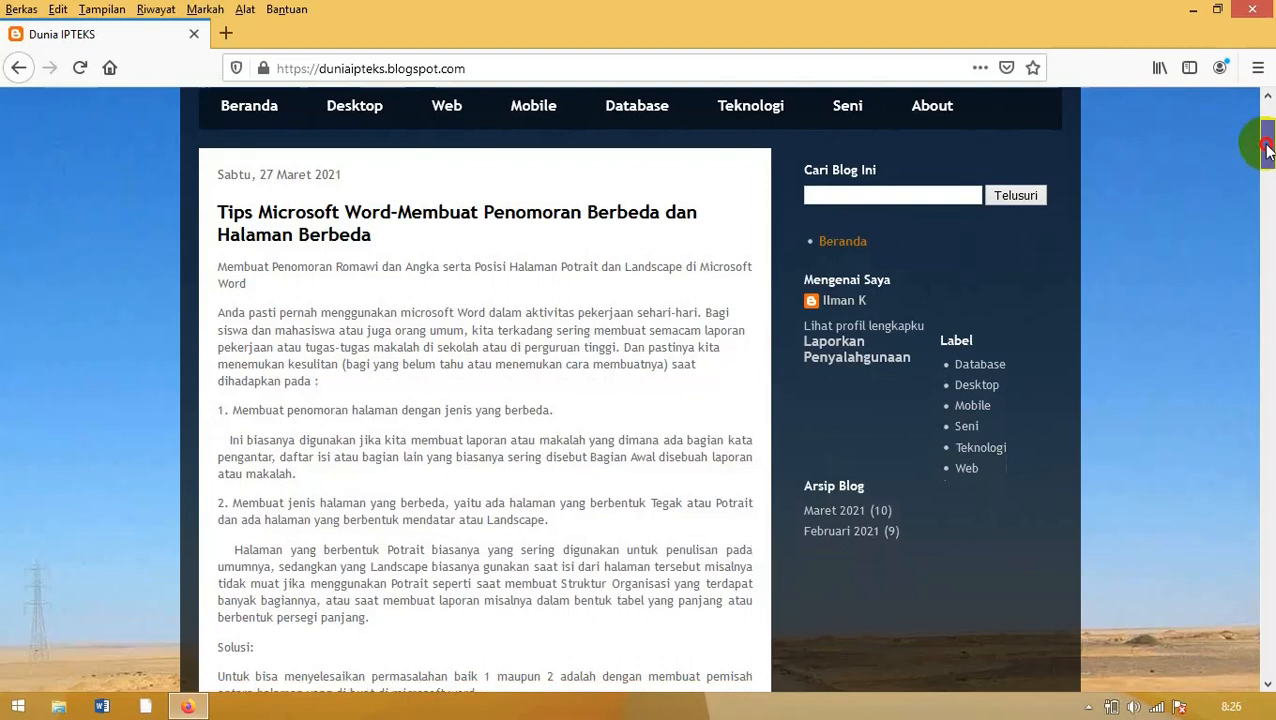
{"action": "left_click_drag", "start_coordinate": [1268, 148], "coordinate": [1268, 150]}
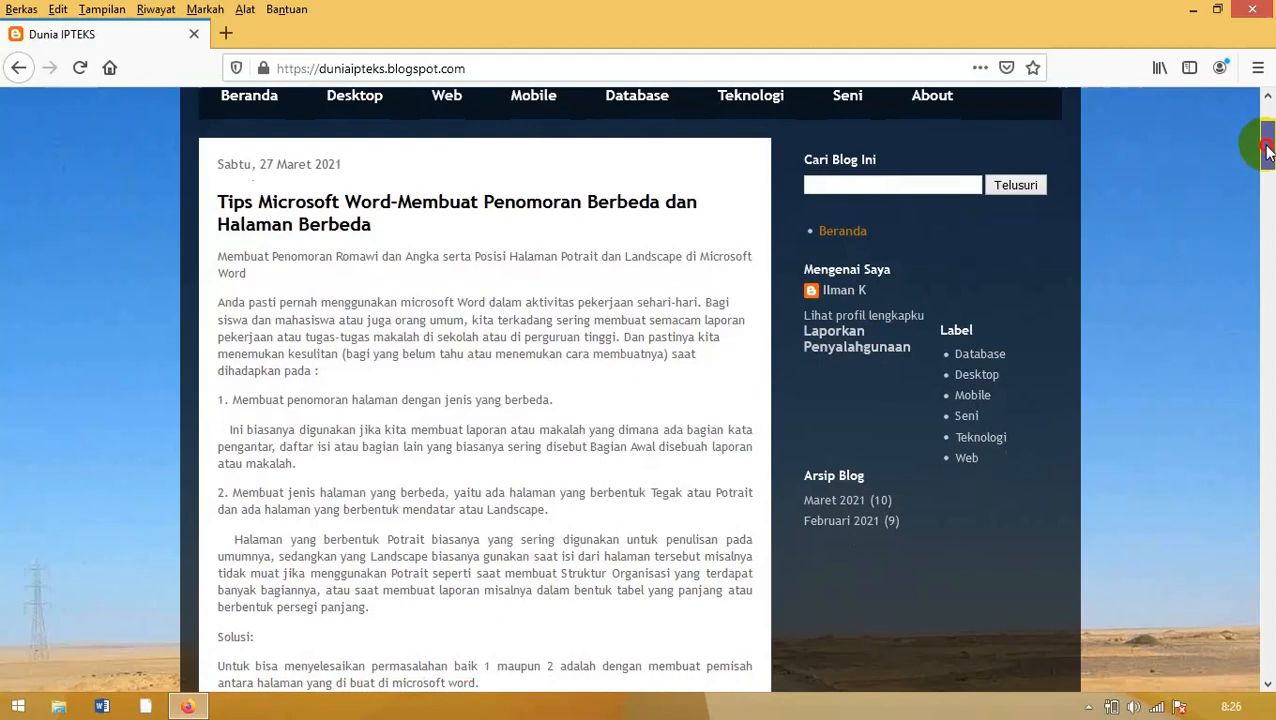
{"action": "left_click_drag", "start_coordinate": [1268, 150], "coordinate": [1268, 151]}
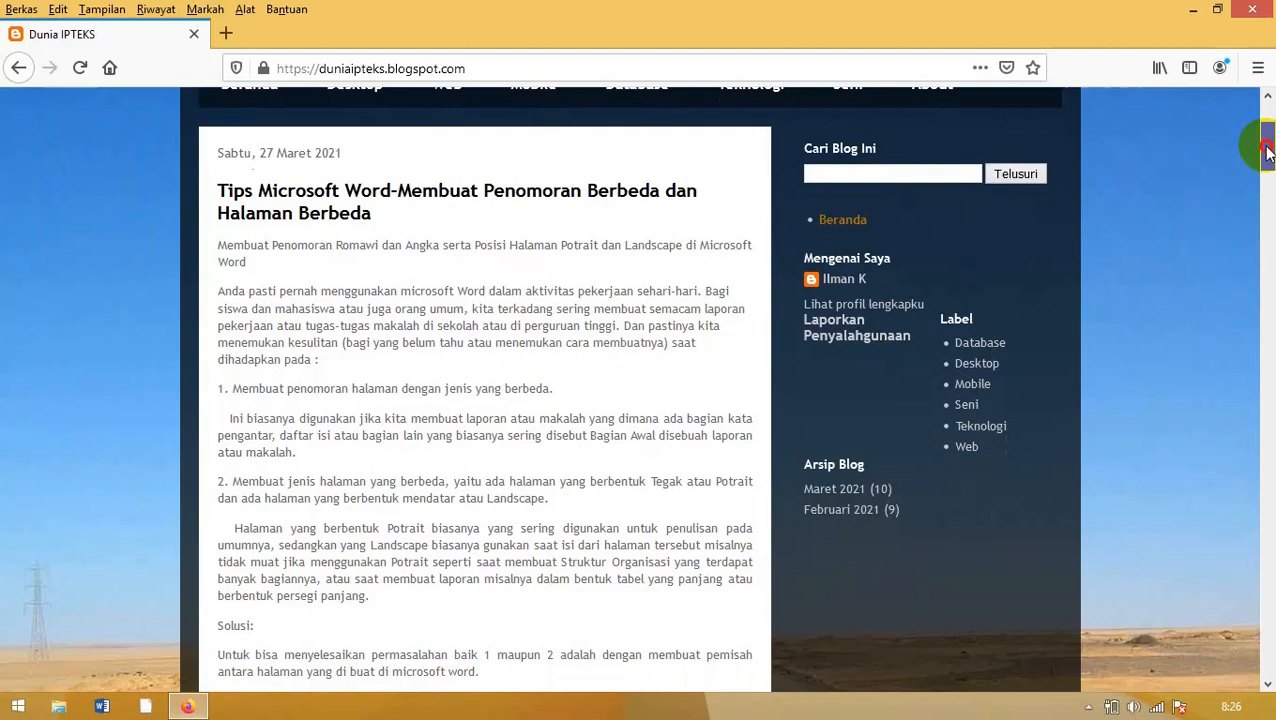
{"action": "left_click_drag", "start_coordinate": [1267, 152], "coordinate": [1265, 145]}
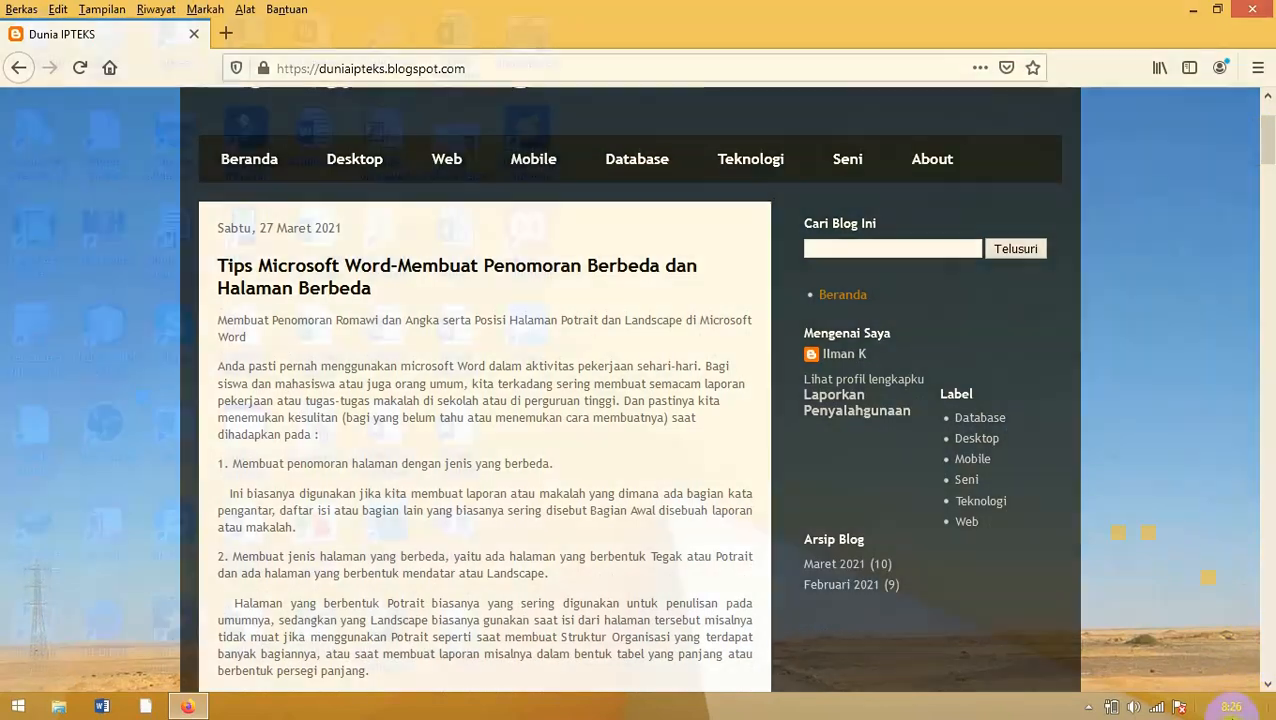
Search the computer for "word 2013" and launch Word 2013
{"action": "mouse_move", "coordinate": [1272, 715]}
{"action": "left_click", "coordinate": [1237, 185]}
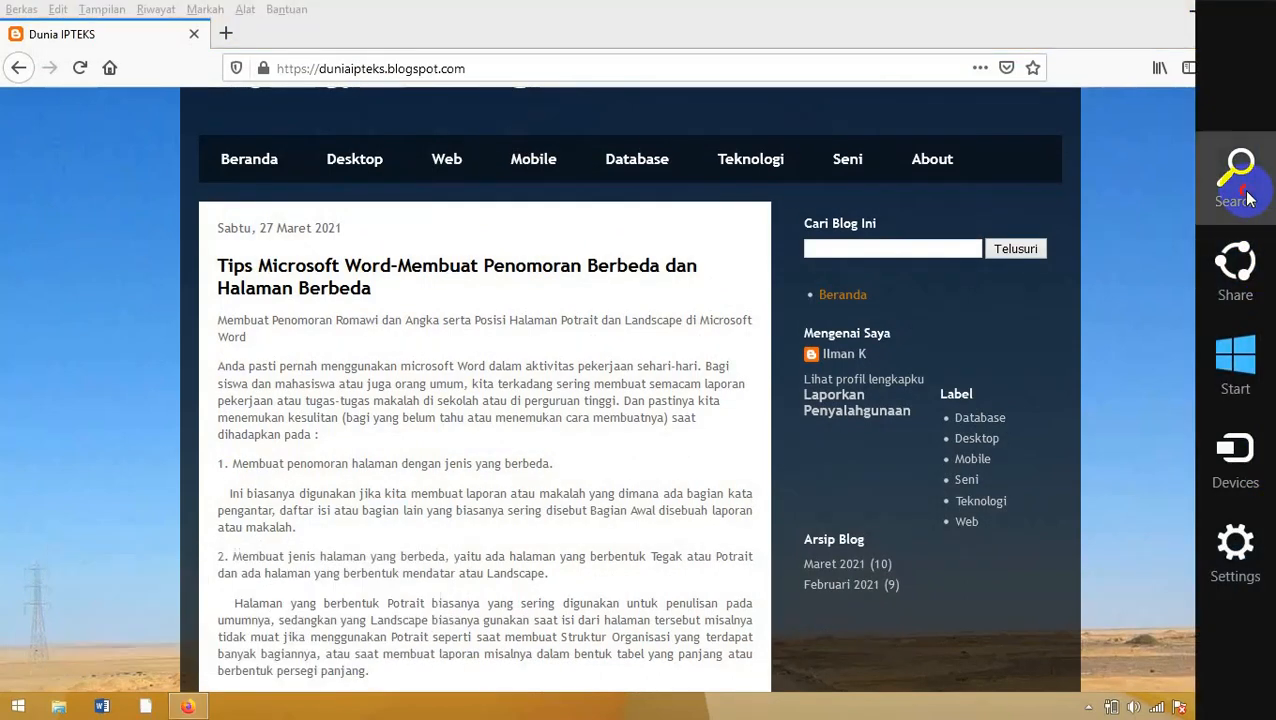
{"action": "left_click", "coordinate": [1044, 128]}
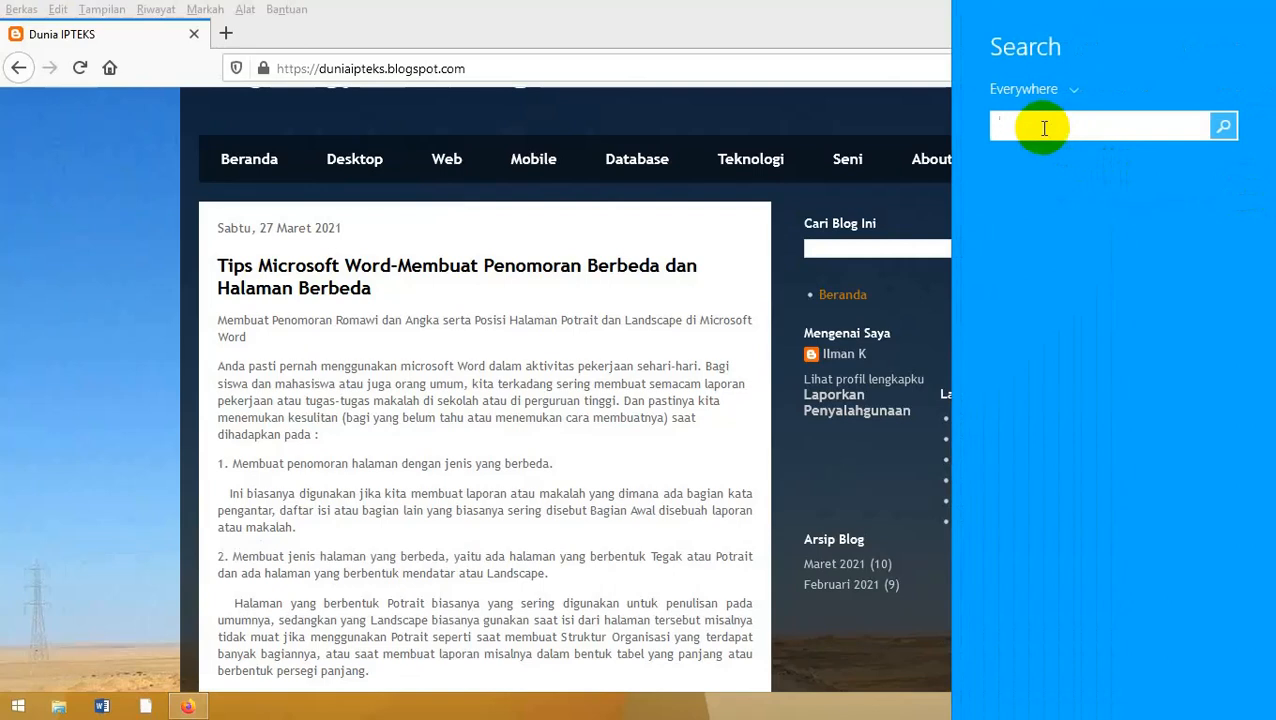
{"action": "type", "text": "word 2013"}
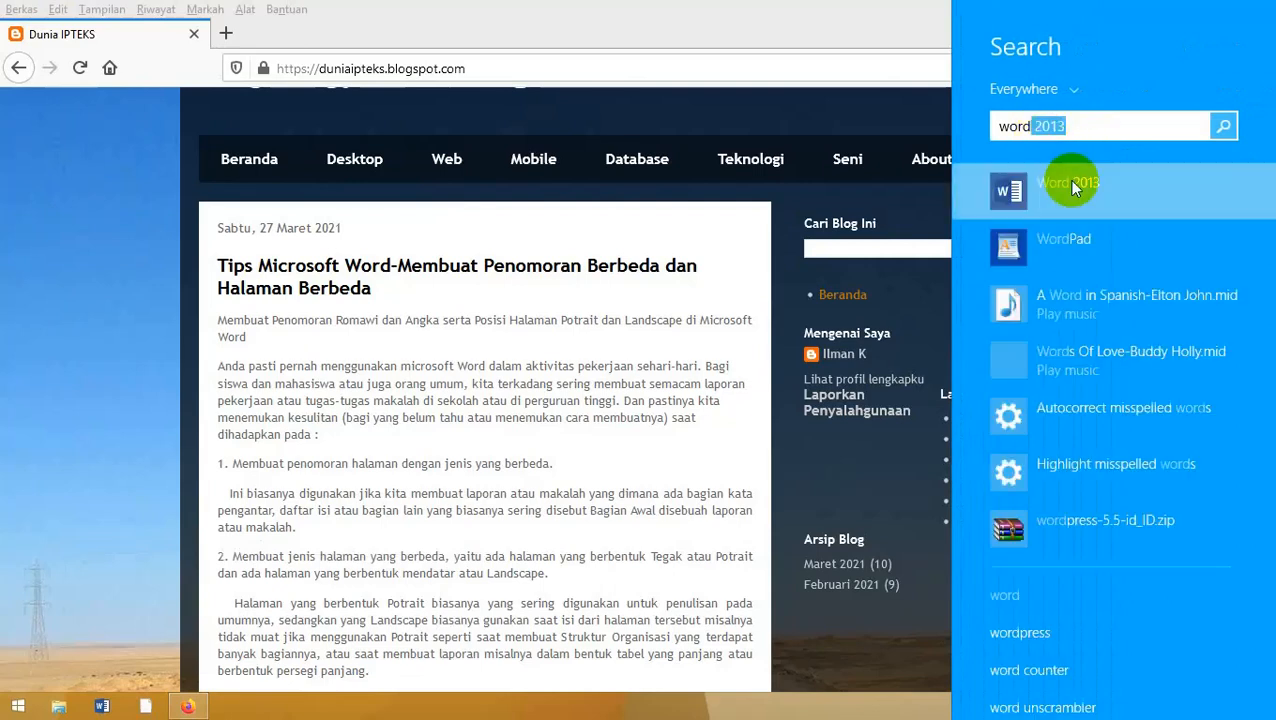
{"action": "left_click", "coordinate": [1057, 204]}
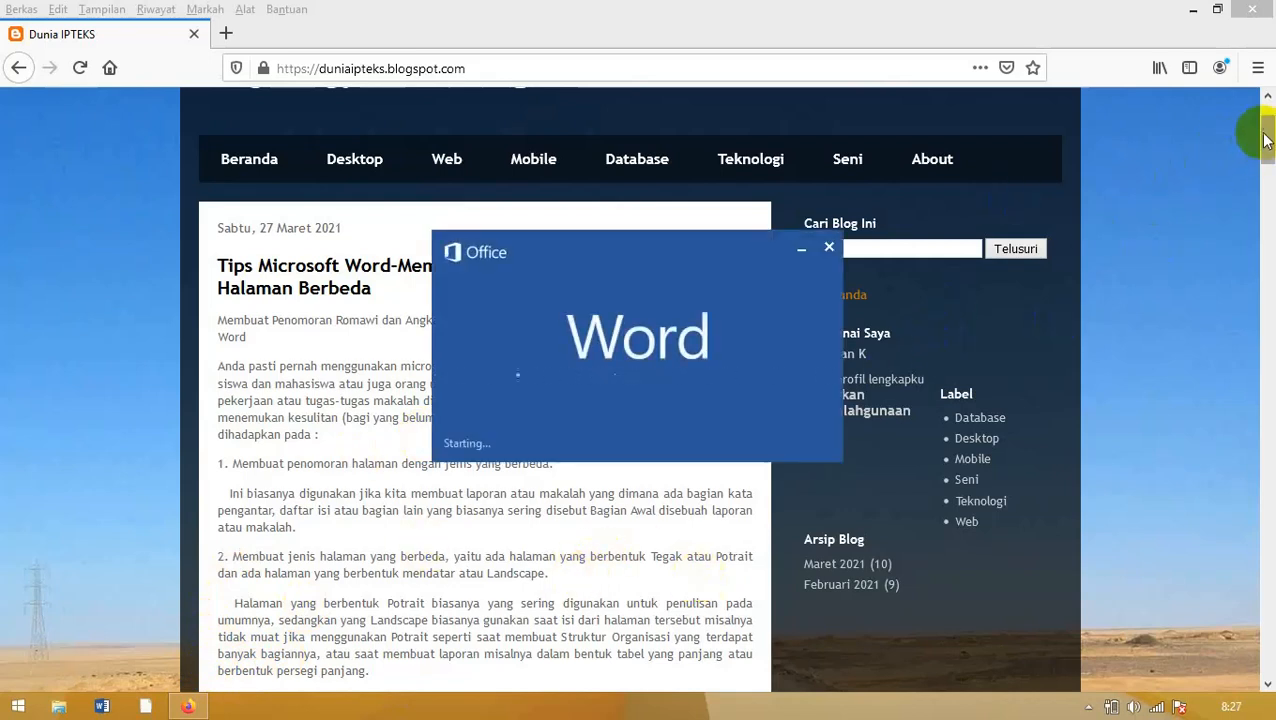
Switch to Word, create a blank document and enter the heading KATAPENGANTAR followed by a new line
{"action": "left_click_drag", "start_coordinate": [1268, 143], "coordinate": [1270, 78]}
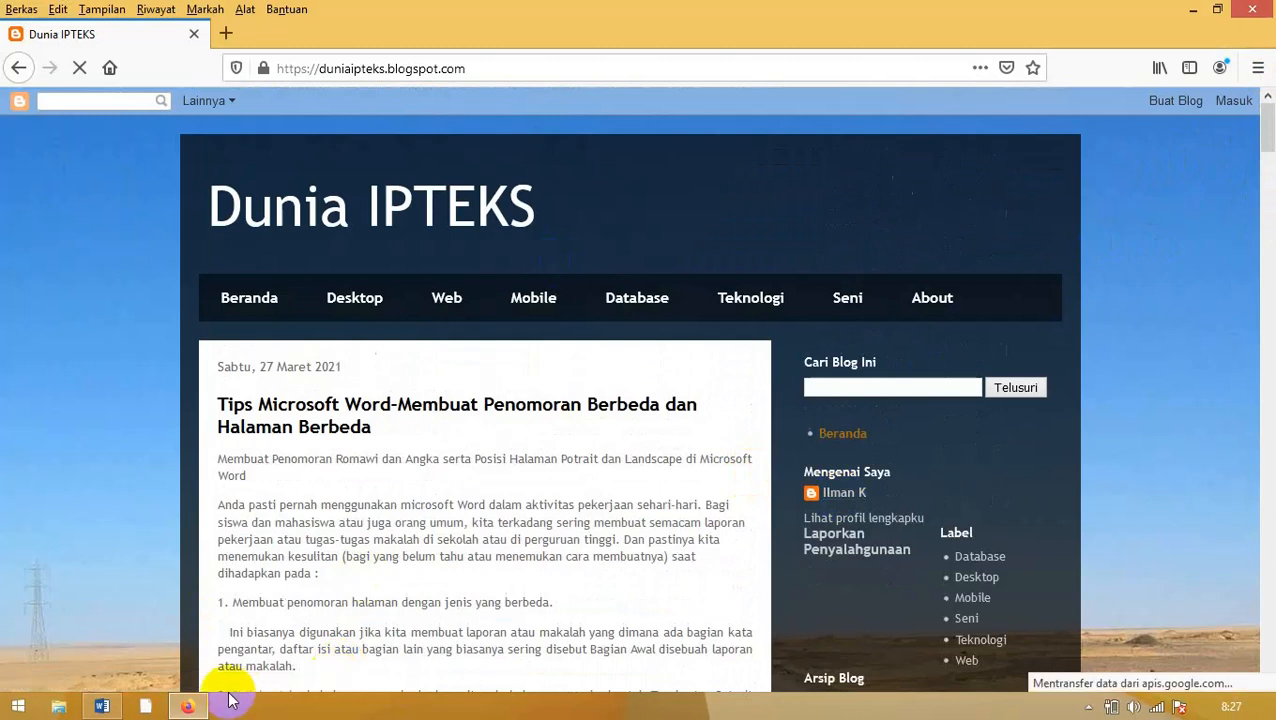
{"action": "left_click", "coordinate": [101, 706]}
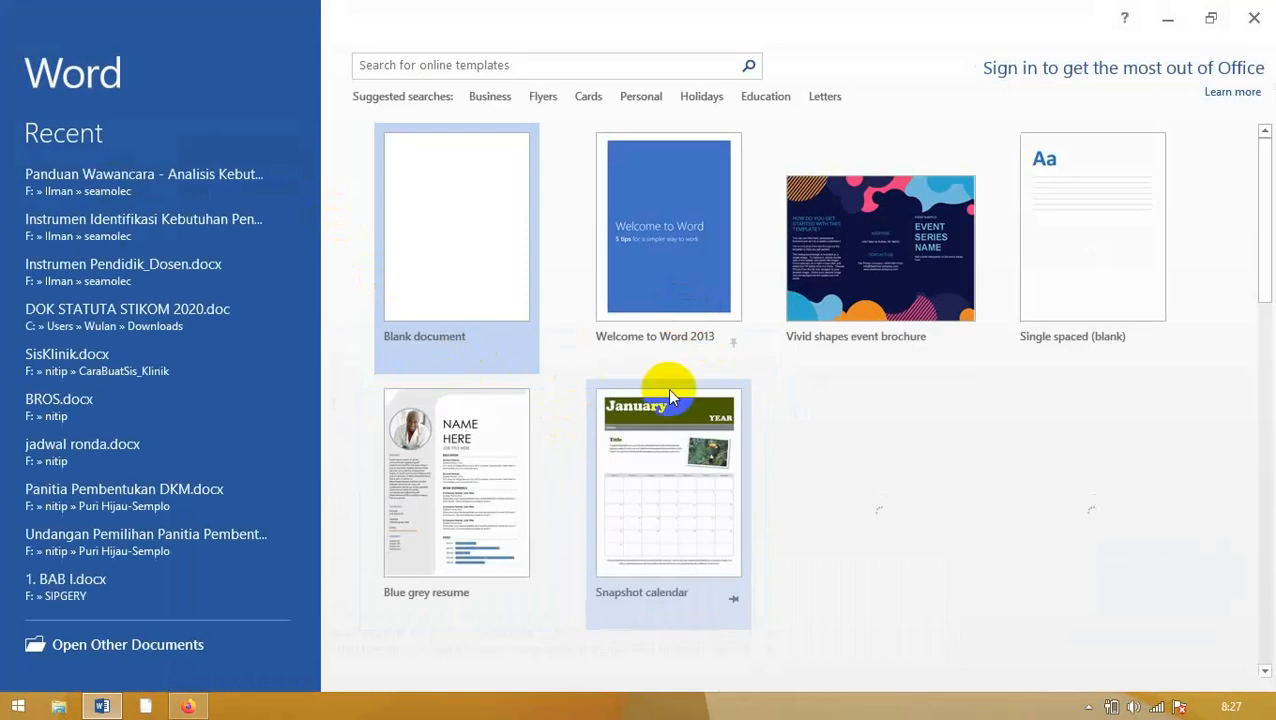
{"action": "left_click", "coordinate": [459, 218]}
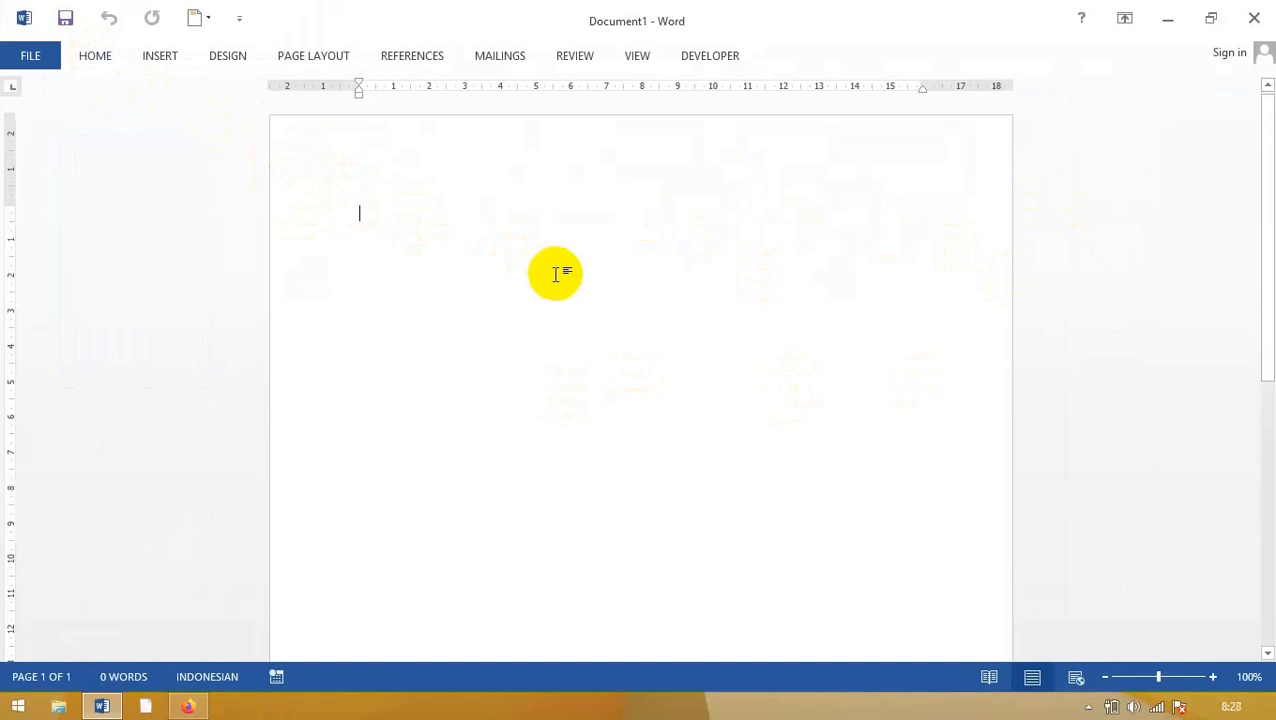
{"action": "type", "text": "KATAPENGANTAR"}
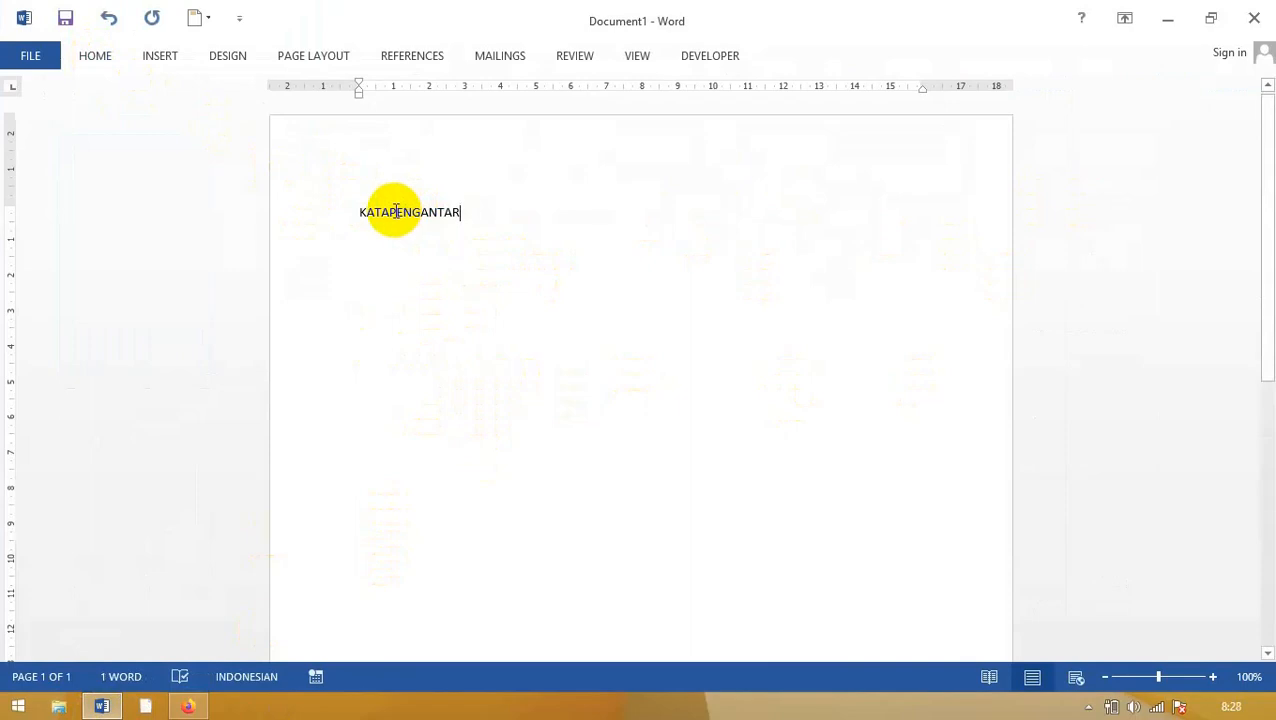
{"action": "key", "text": "Return"}
Keep the ribbon permanently expanded and make the KATAPENGANTAR heading centred and bold
{"action": "left_click", "coordinate": [455, 211]}
{"action": "left_click_drag", "start_coordinate": [455, 211], "coordinate": [353, 208]}
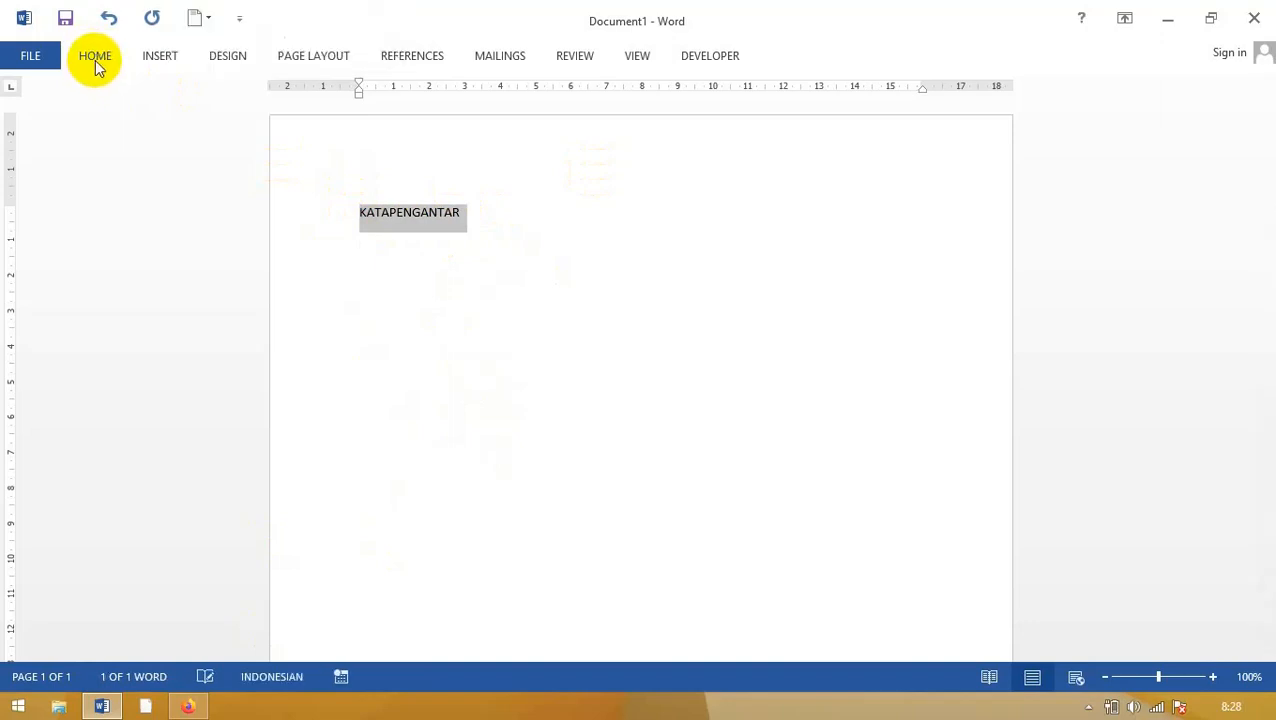
{"action": "left_click", "coordinate": [95, 60]}
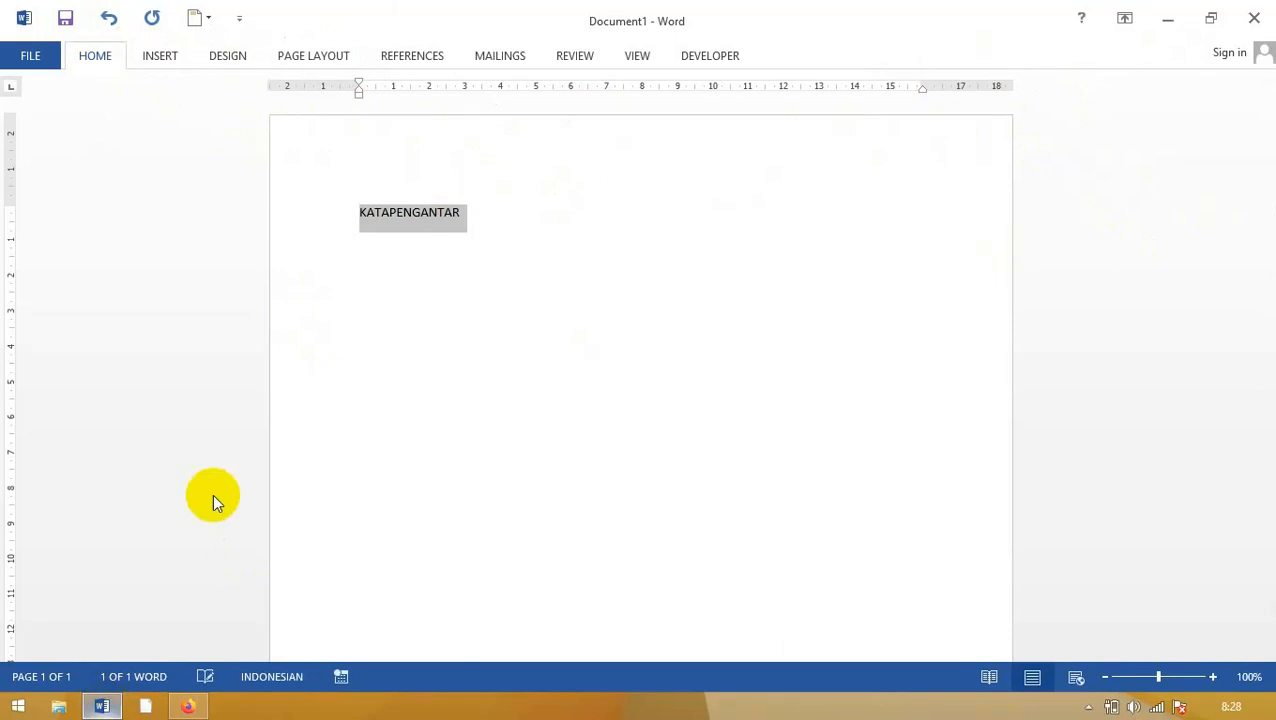
{"action": "key", "text": "ctrl+F1"}
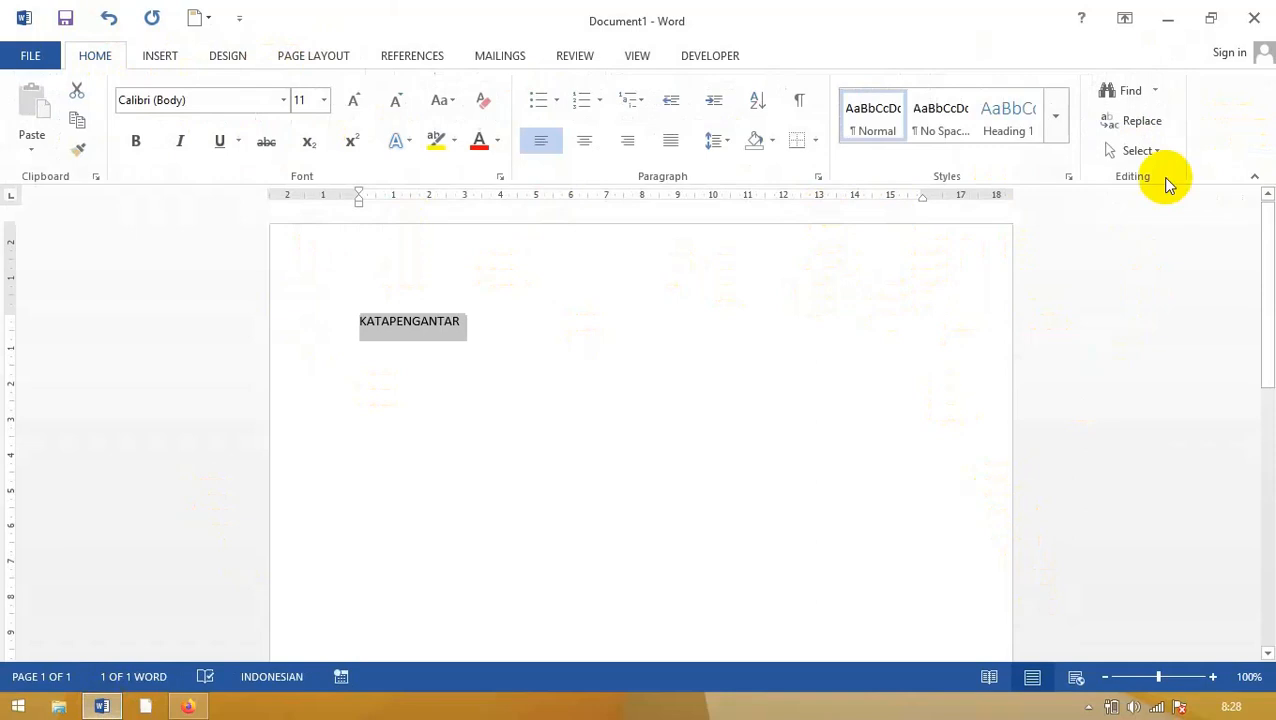
{"action": "left_click", "coordinate": [1255, 180]}
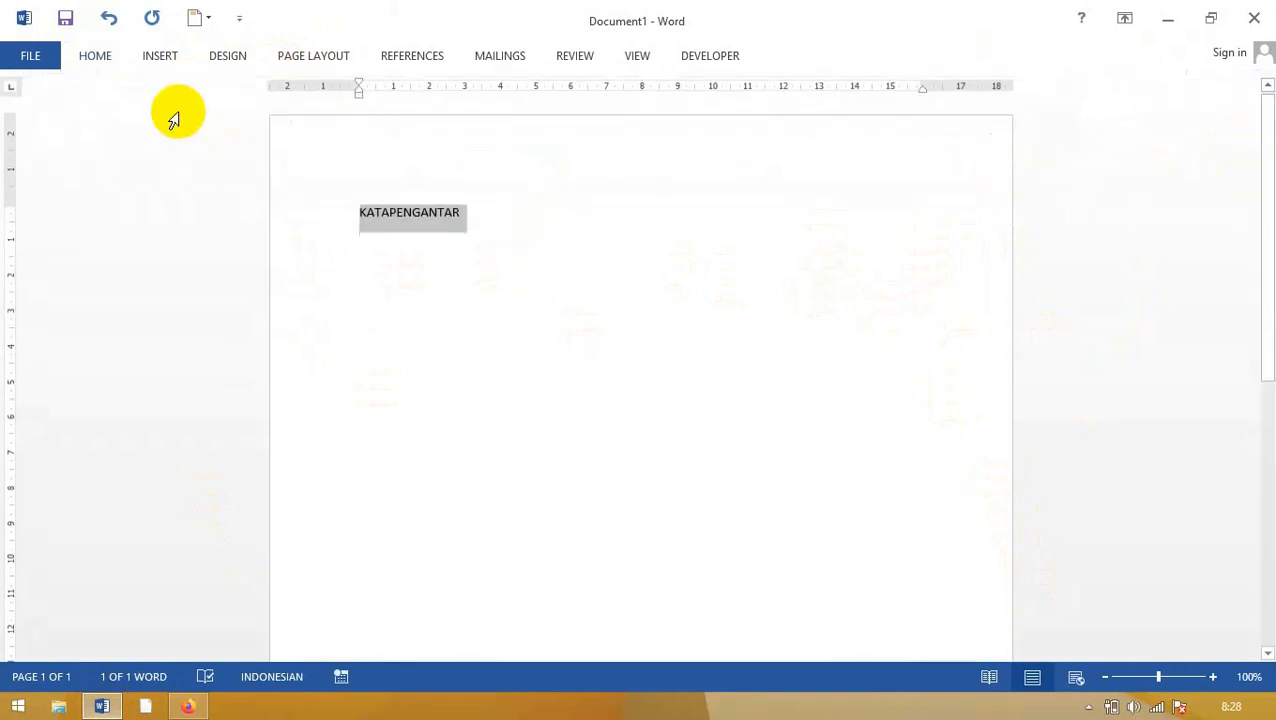
{"action": "left_click", "coordinate": [95, 56]}
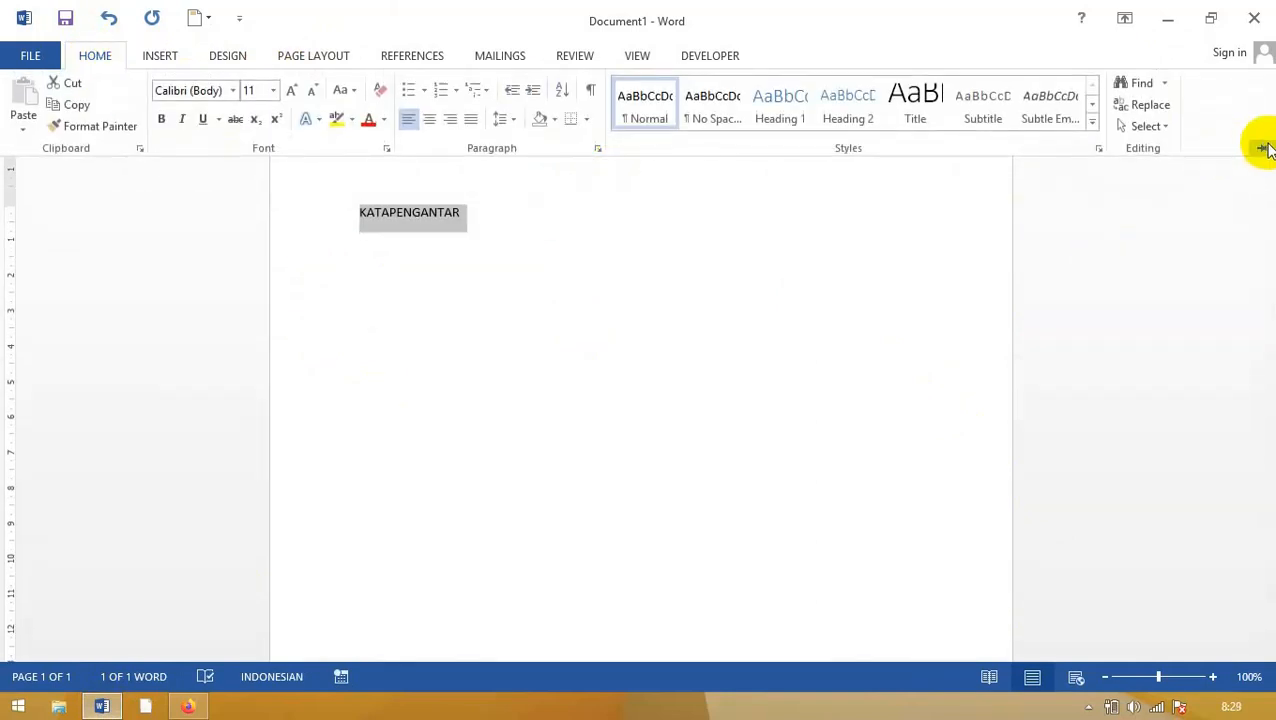
{"action": "left_click", "coordinate": [1261, 148]}
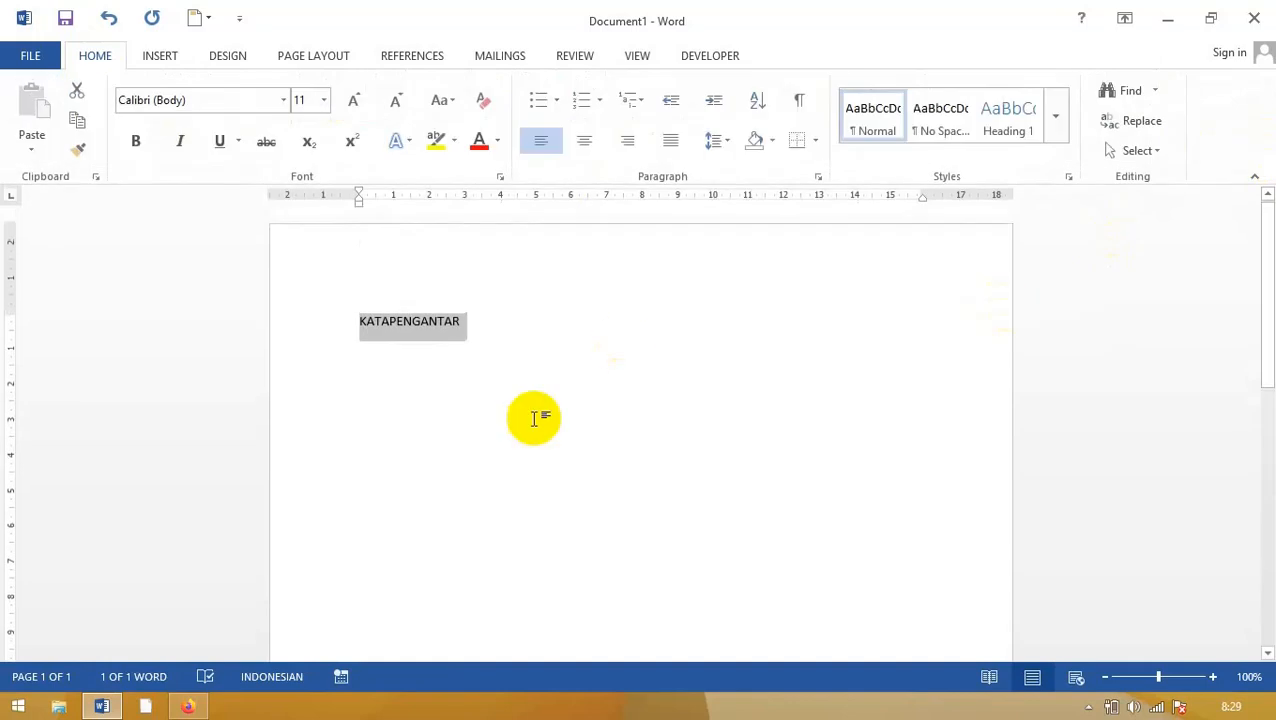
{"action": "left_click", "coordinate": [585, 142]}
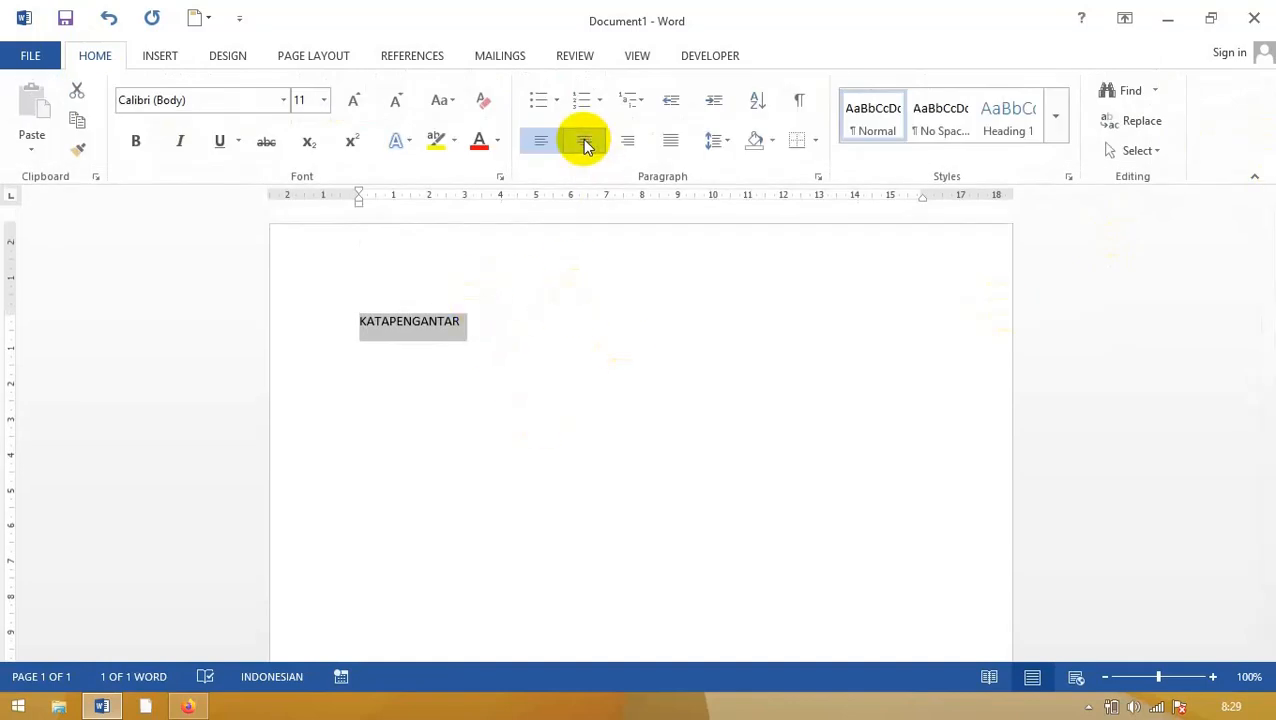
{"action": "left_click", "coordinate": [137, 143]}
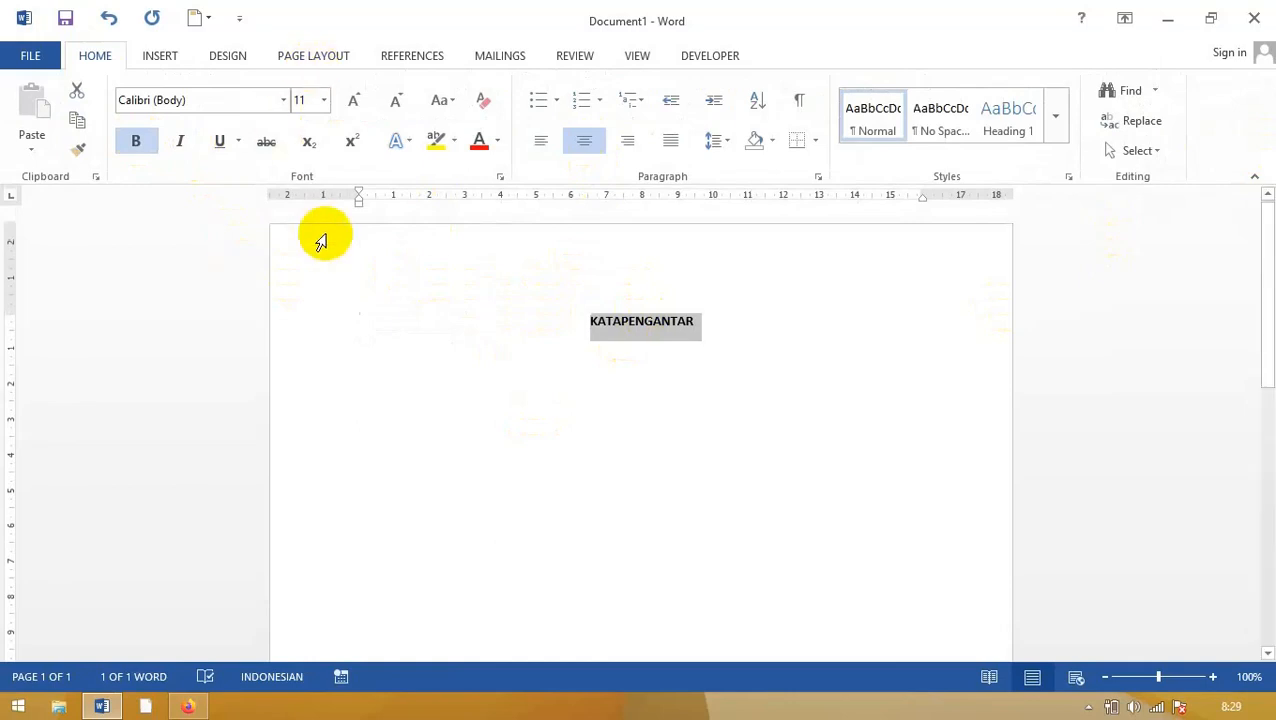
Set the whole document's font to Times New Roman and the KATAPENGANTAR heading's size to 14
{"action": "key", "text": "ctrl+a"}
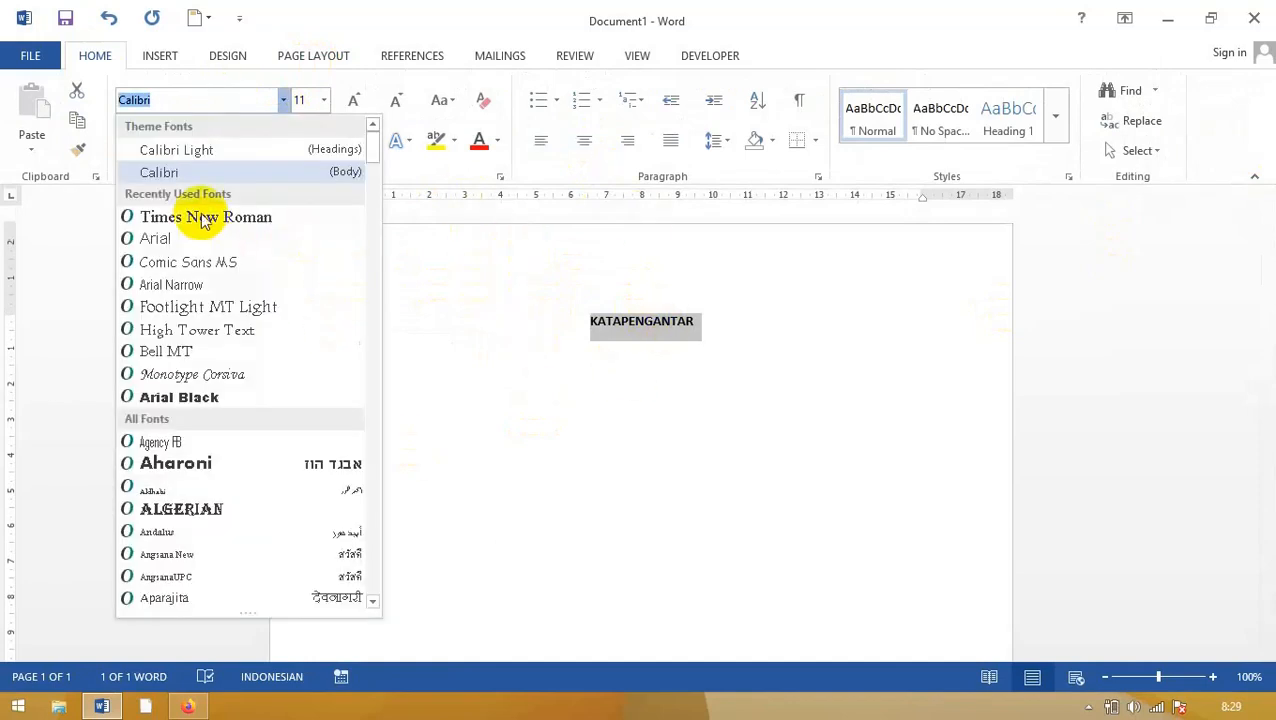
{"action": "left_click", "coordinate": [205, 226]}
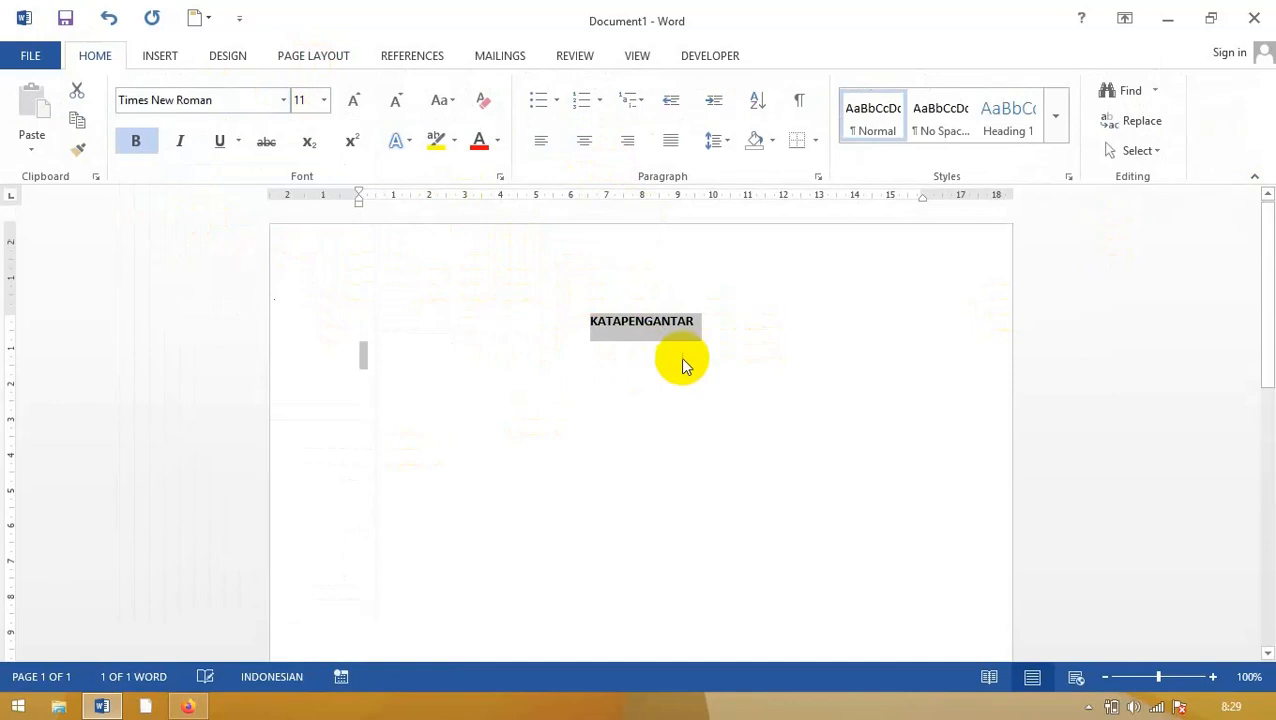
{"action": "left_click", "coordinate": [644, 353]}
{"action": "left_click_drag", "start_coordinate": [707, 322], "coordinate": [547, 325]}
{"action": "left_click", "coordinate": [323, 100]}
{"action": "left_click", "coordinate": [308, 214]}
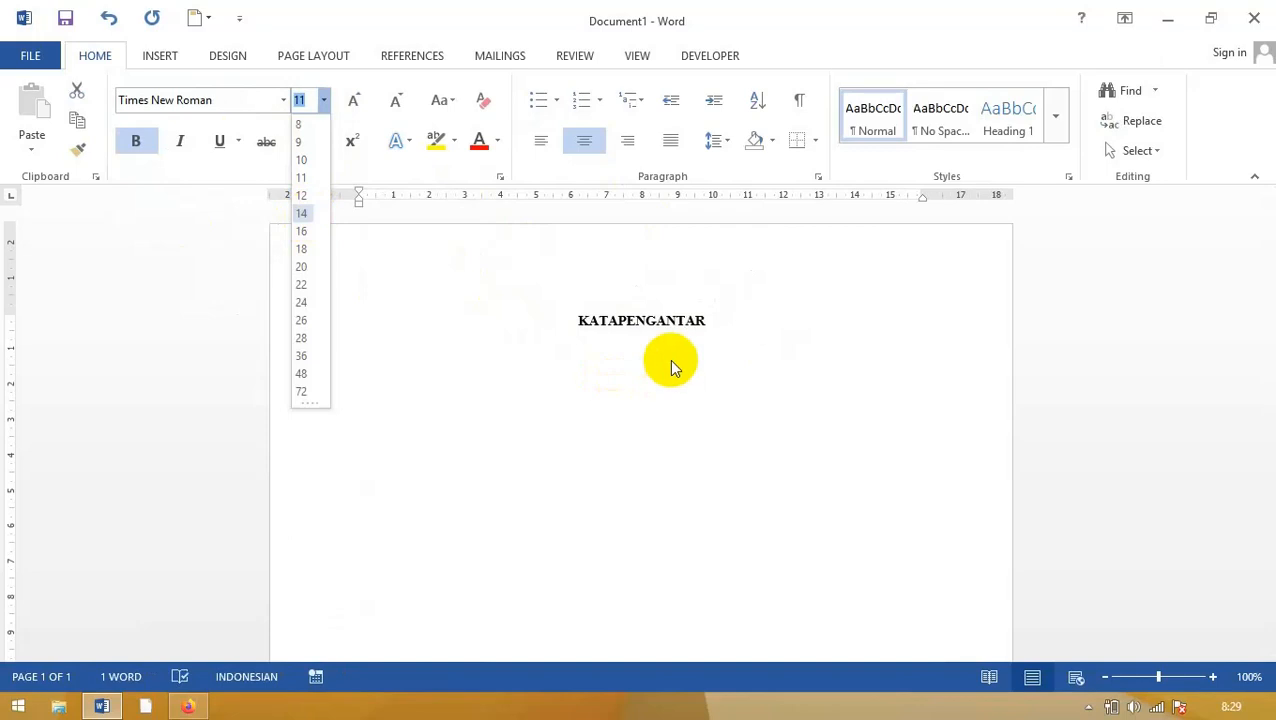
Insert a blank page after the KATAPENGANTAR heading and enter the title DAFTARISI on it
{"action": "left_click", "coordinate": [627, 355]}
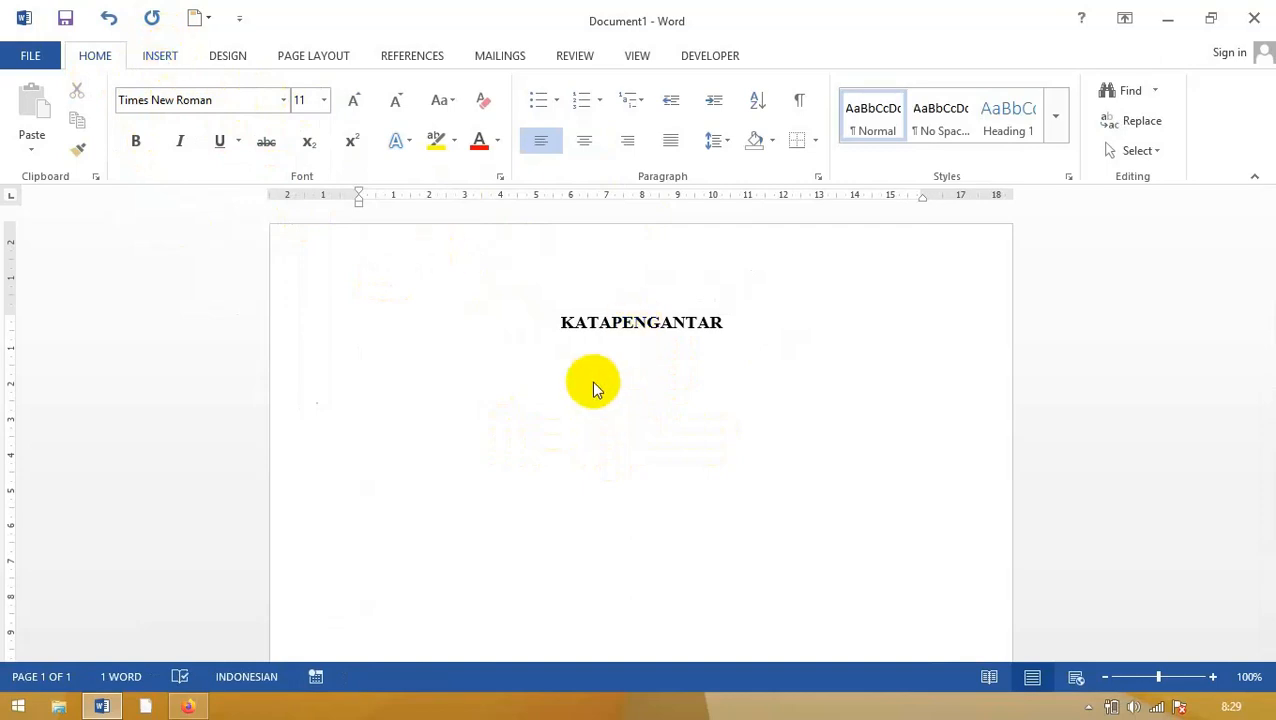
{"action": "left_click", "coordinate": [164, 58]}
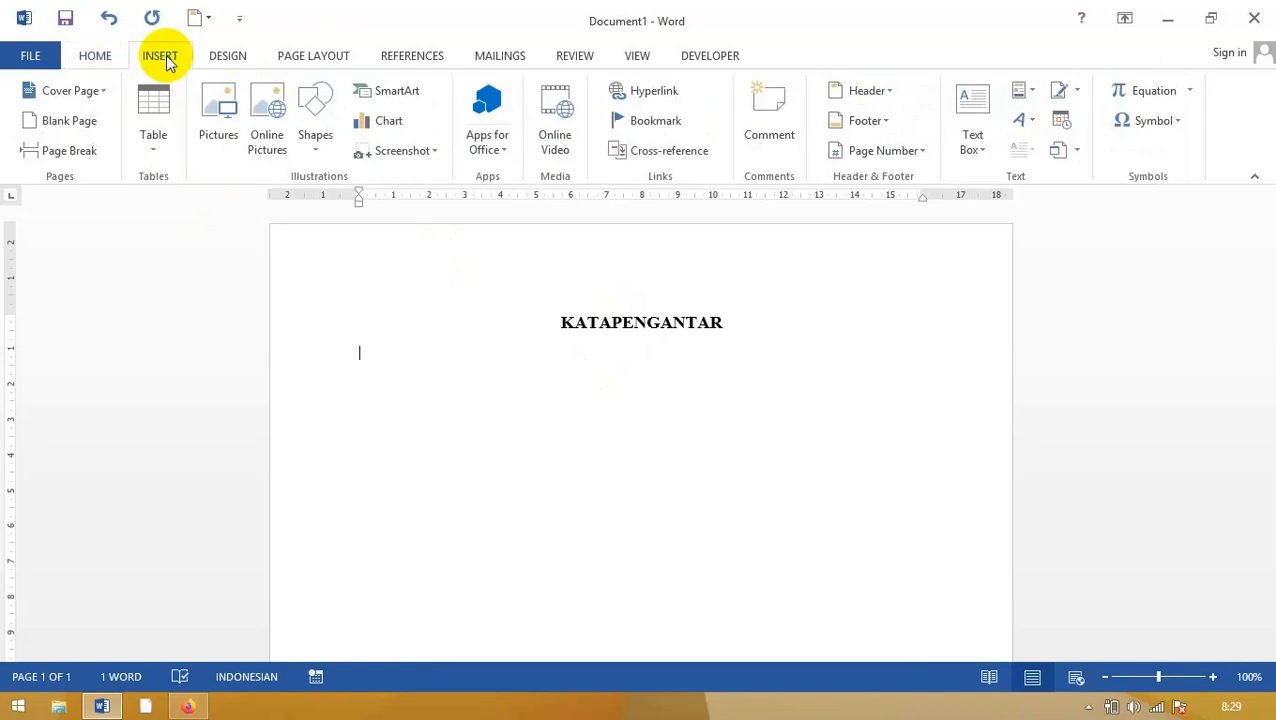
{"action": "left_click", "coordinate": [66, 128]}
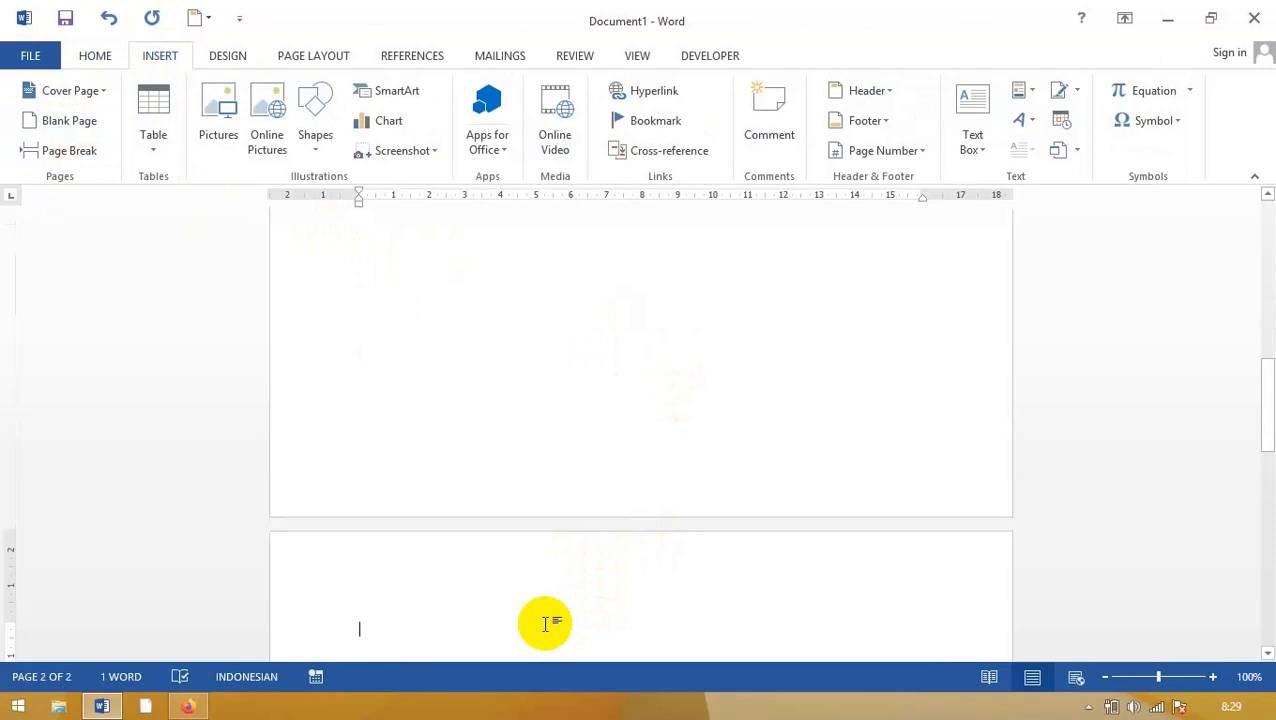
{"action": "type", "text": "daftar"}
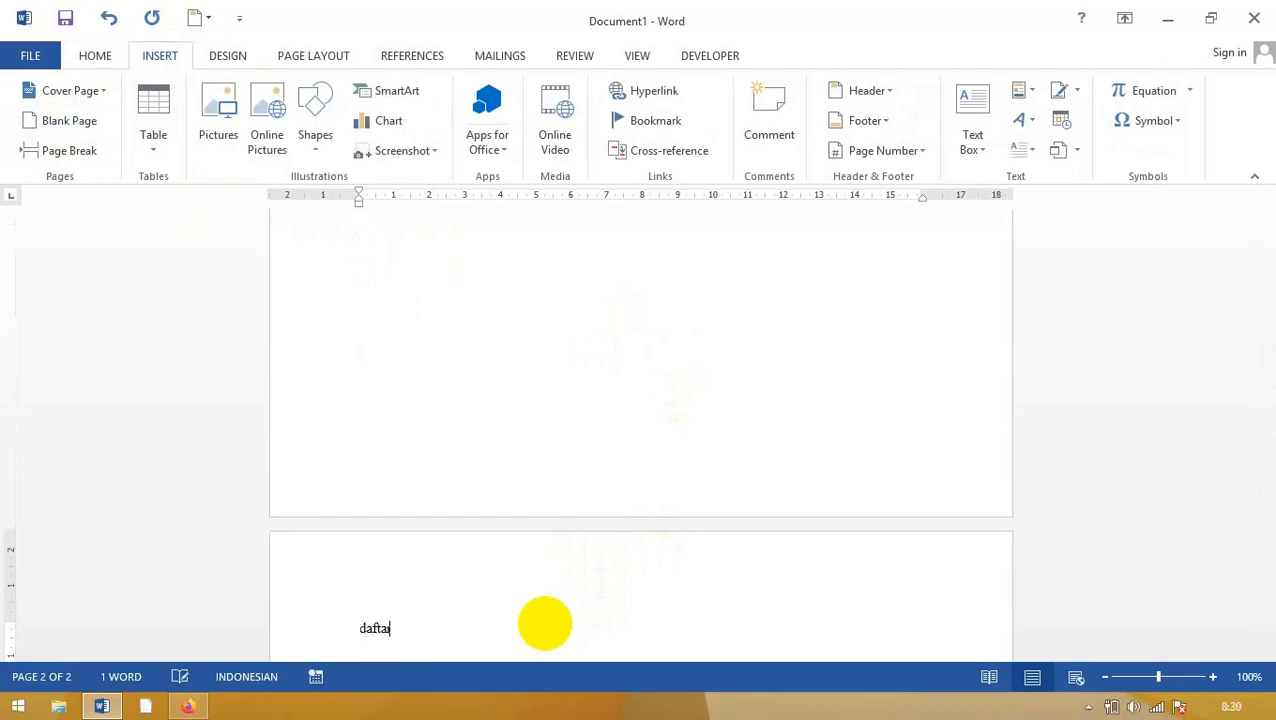
{"action": "left_click_drag", "start_coordinate": [397, 629], "coordinate": [358, 634]}
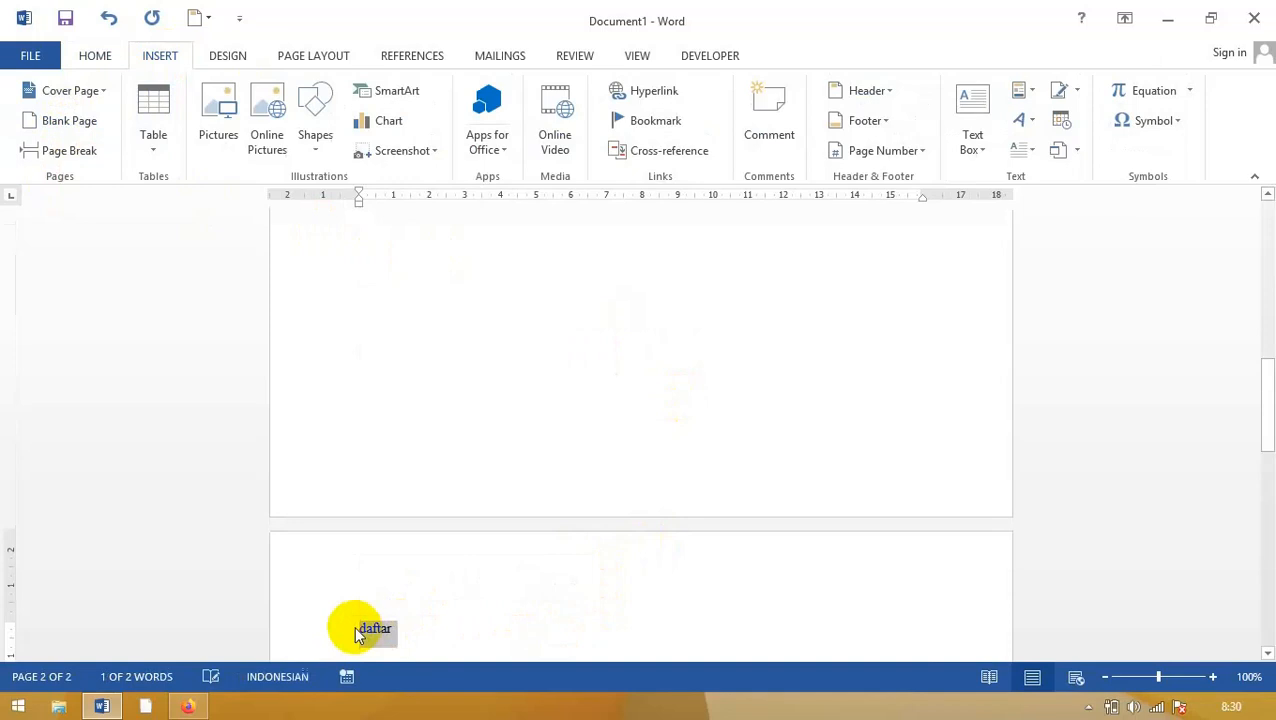
{"action": "type", "text": "DAFTAR ISI"}
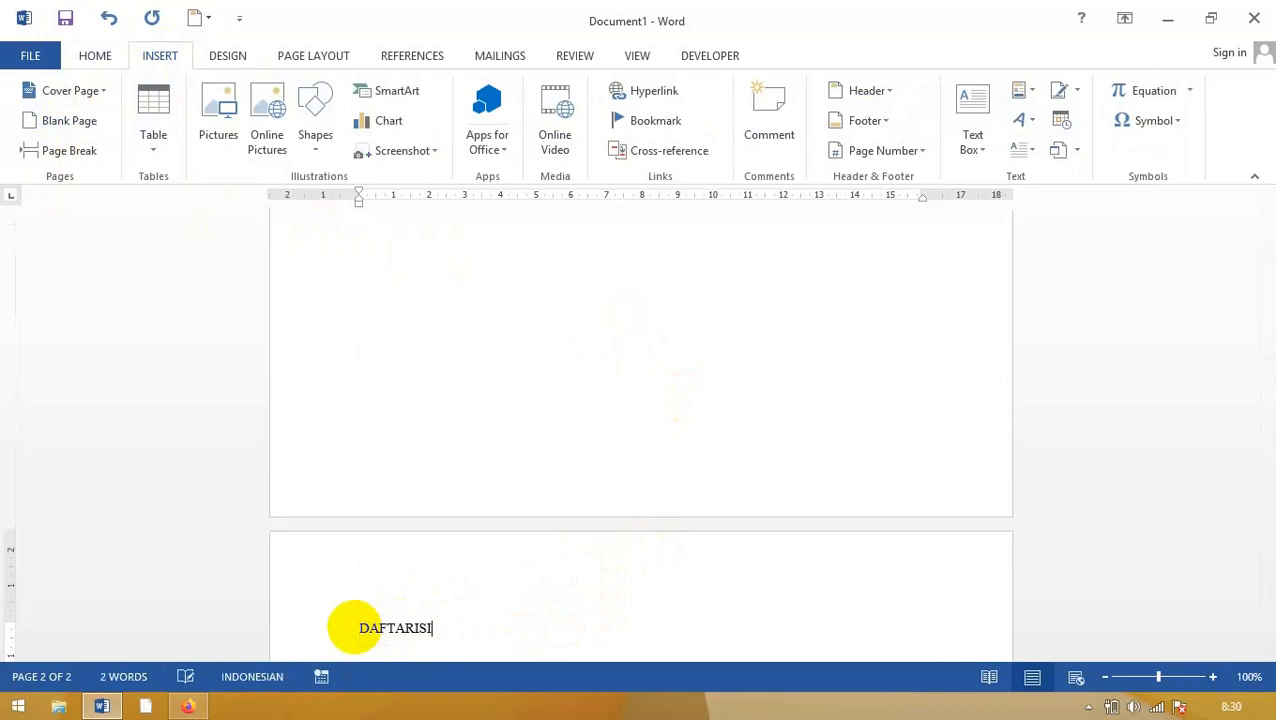
Centre the DAFTARISI title, make it bold and set its font size to 14
{"action": "left_click_drag", "start_coordinate": [441, 621], "coordinate": [353, 624]}
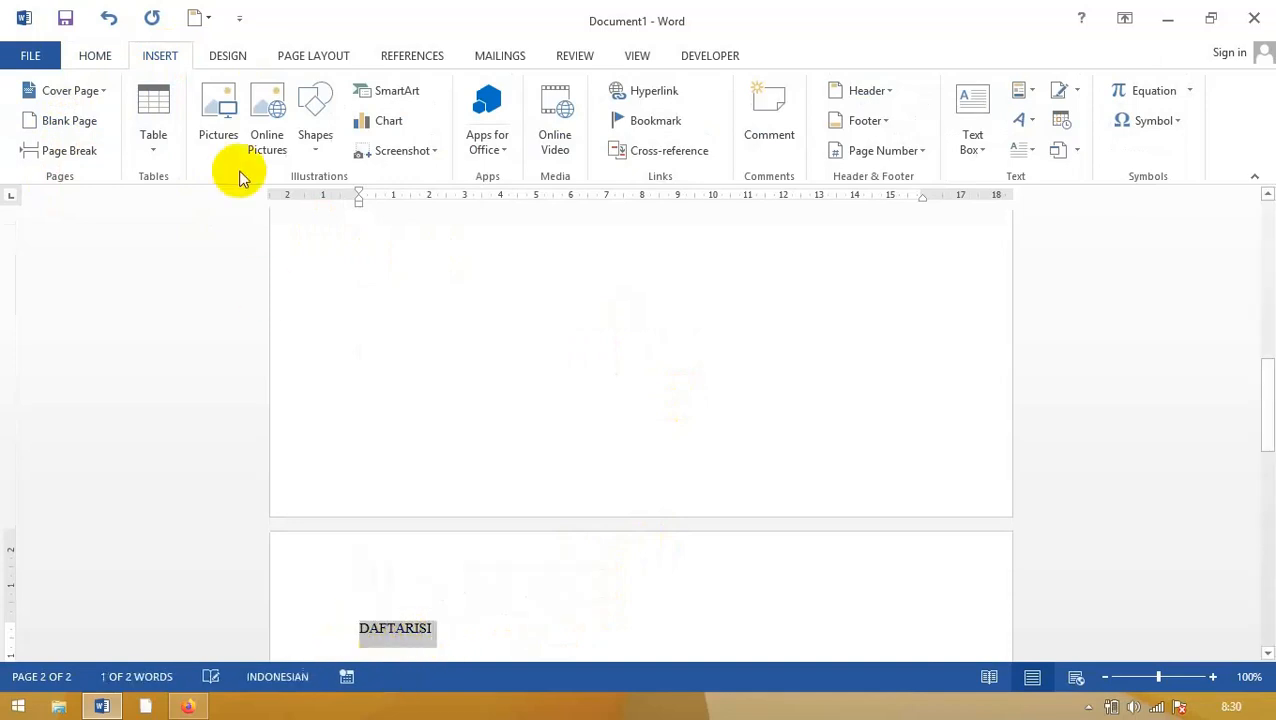
{"action": "left_click", "coordinate": [97, 56]}
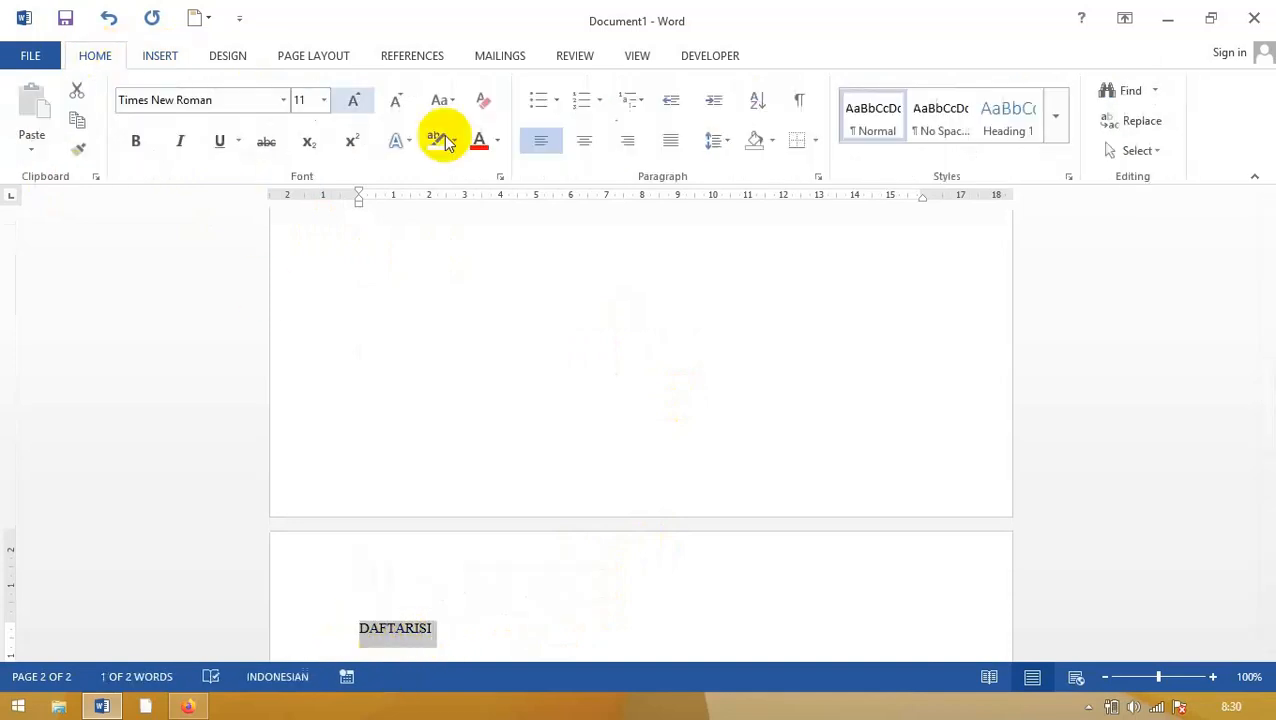
{"action": "left_click", "coordinate": [586, 145]}
{"action": "left_click", "coordinate": [135, 141]}
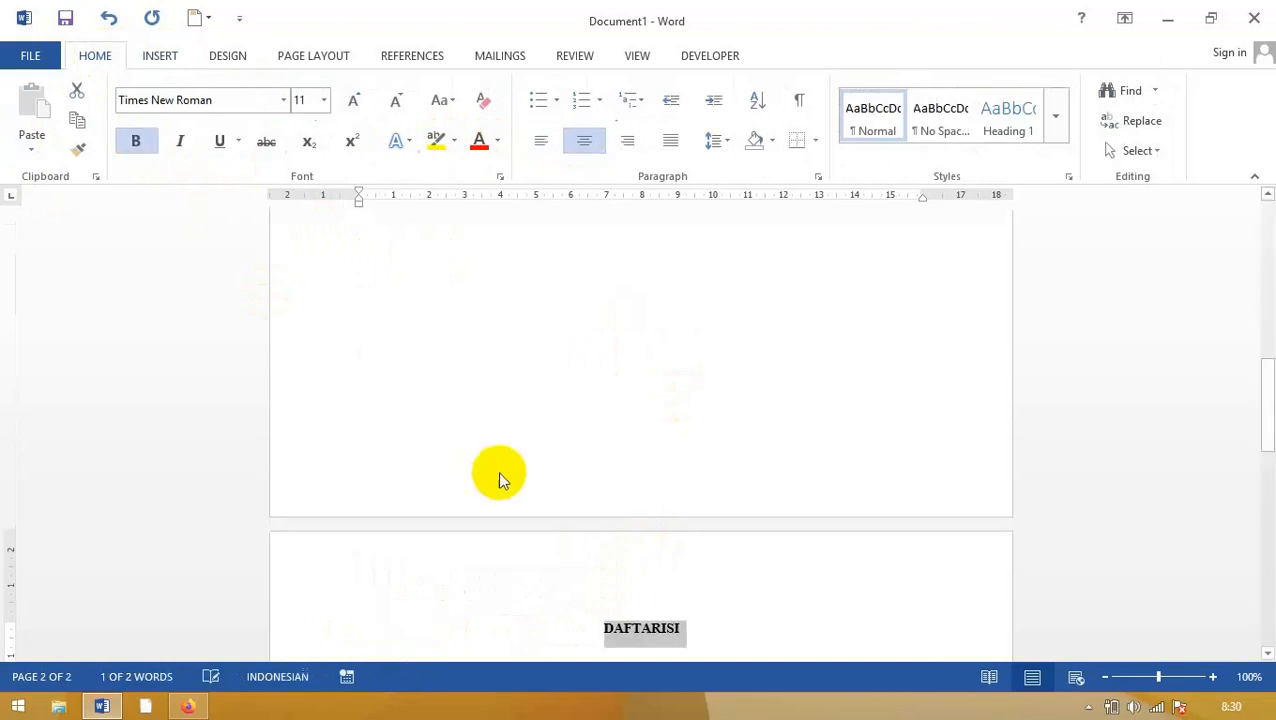
{"action": "left_click", "coordinate": [323, 100]}
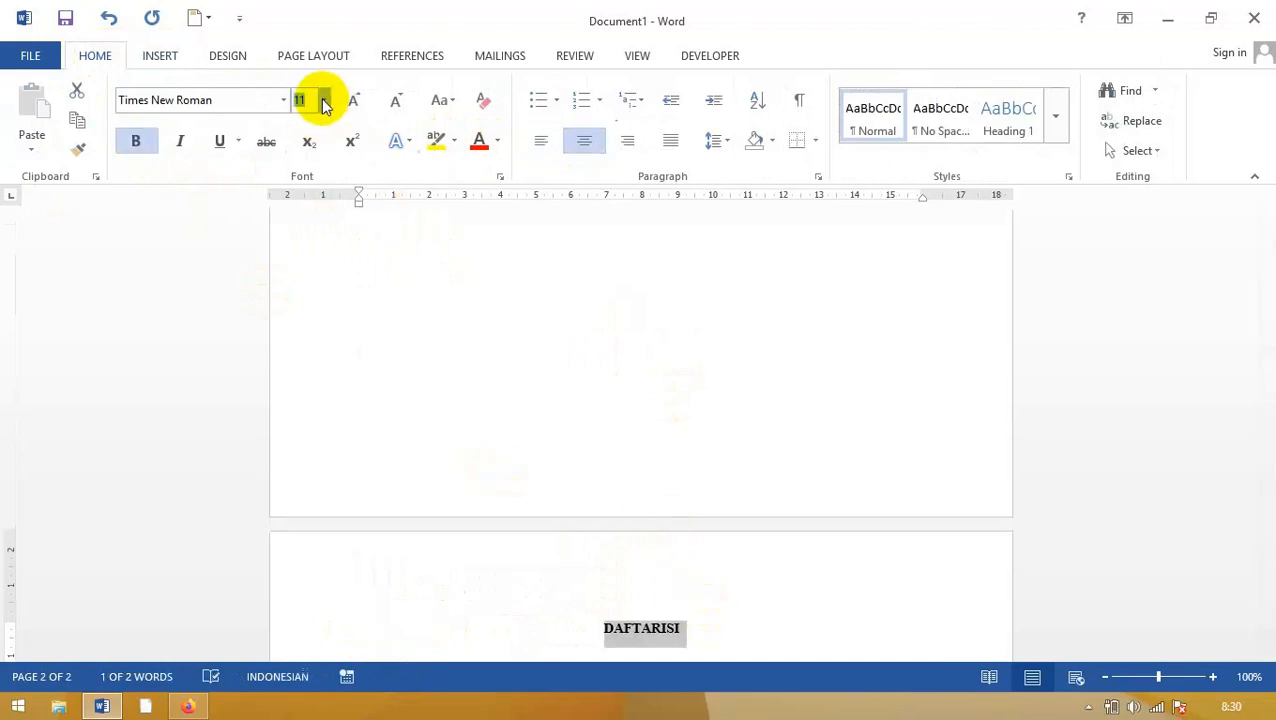
{"action": "left_click", "coordinate": [305, 211]}
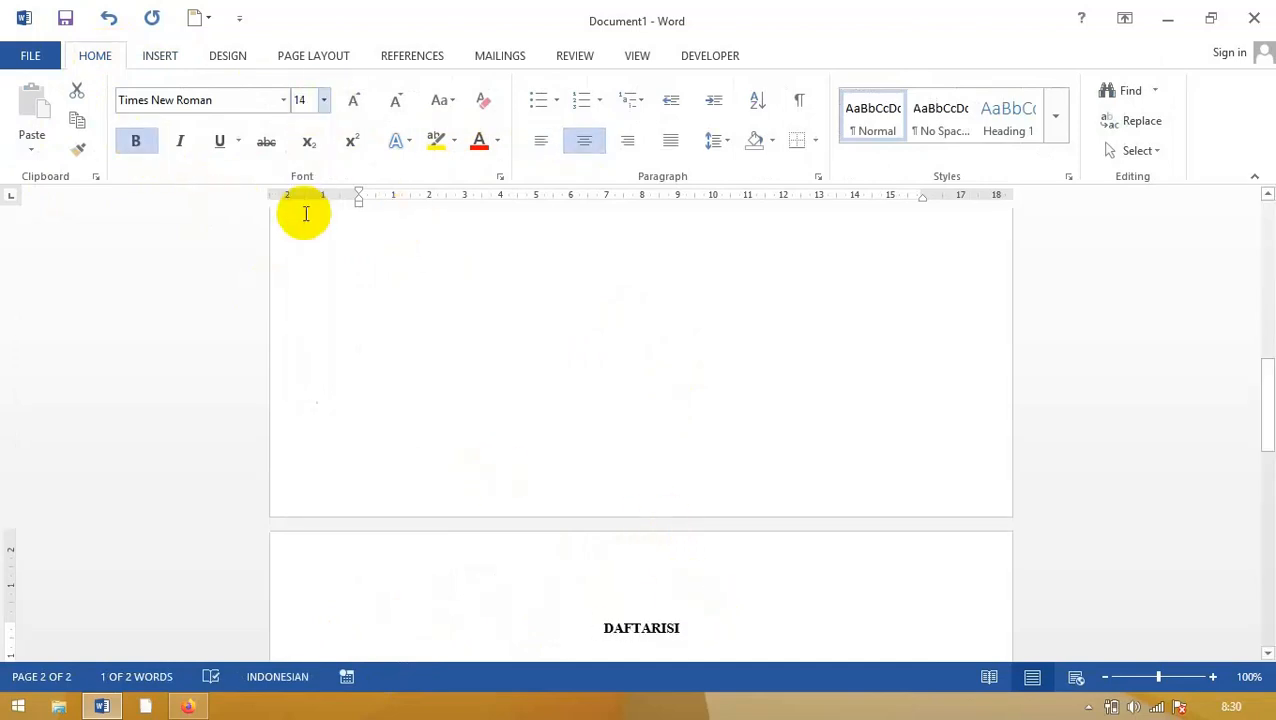
Add an empty line below the DAFTARISI title and place the cursor on it
{"action": "left_click", "coordinate": [710, 631]}
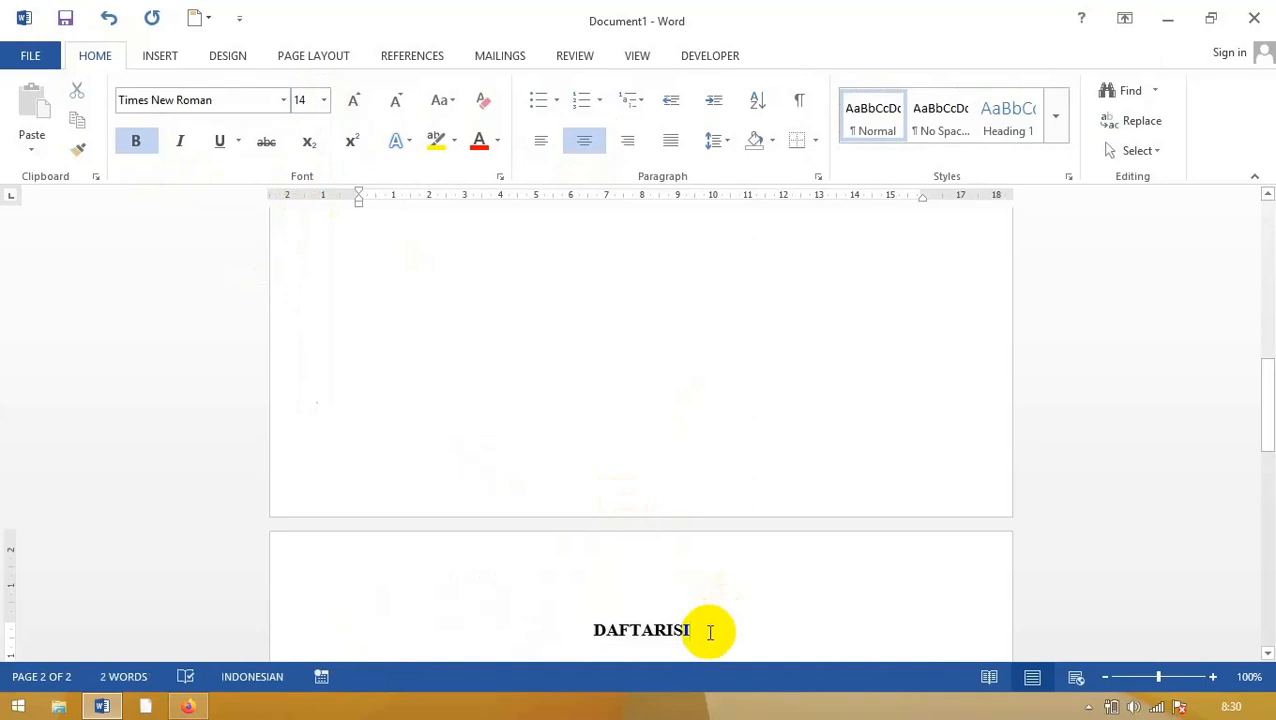
{"action": "key", "text": "Return"}
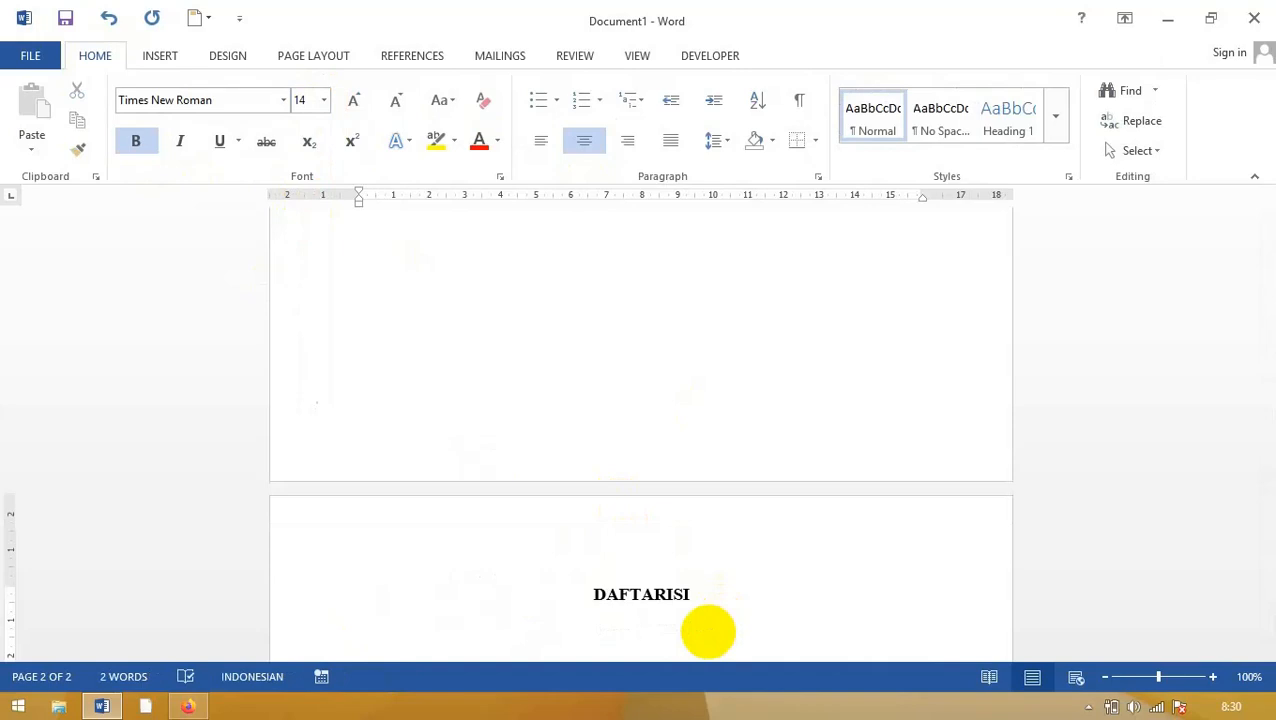
{"action": "left_click", "coordinate": [639, 280]}
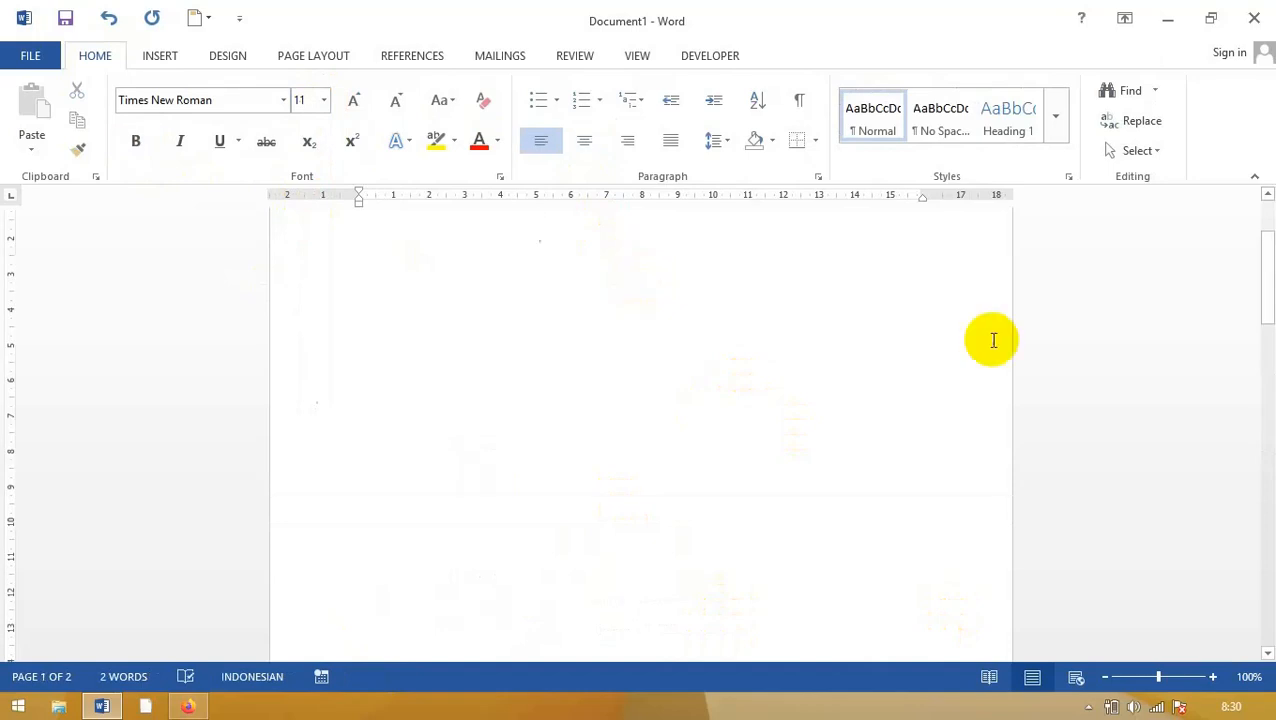
{"action": "left_click_drag", "start_coordinate": [1268, 285], "coordinate": [1258, 436]}
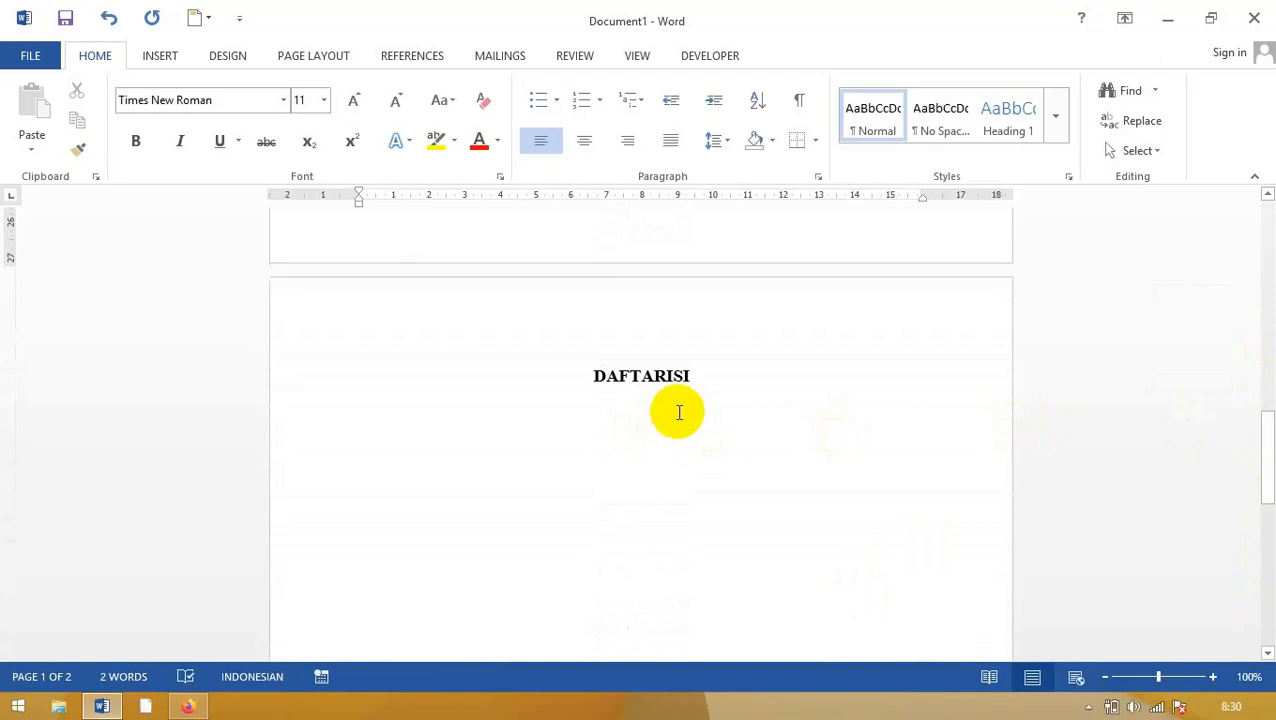
{"action": "left_click", "coordinate": [627, 455]}
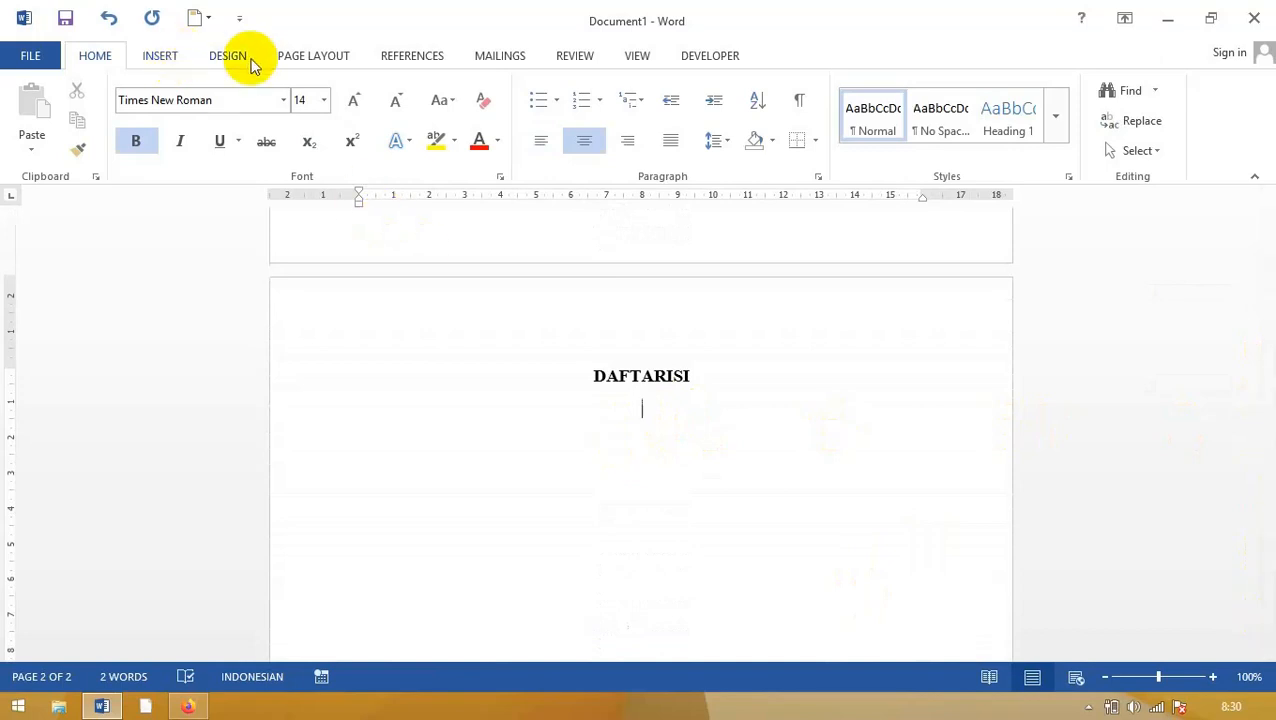
Insert a Next Page section break after DAFTARISI and enter the heading BABIPENDAHULUAN on the new page, followed by an empty line
{"action": "left_click", "coordinate": [307, 62]}
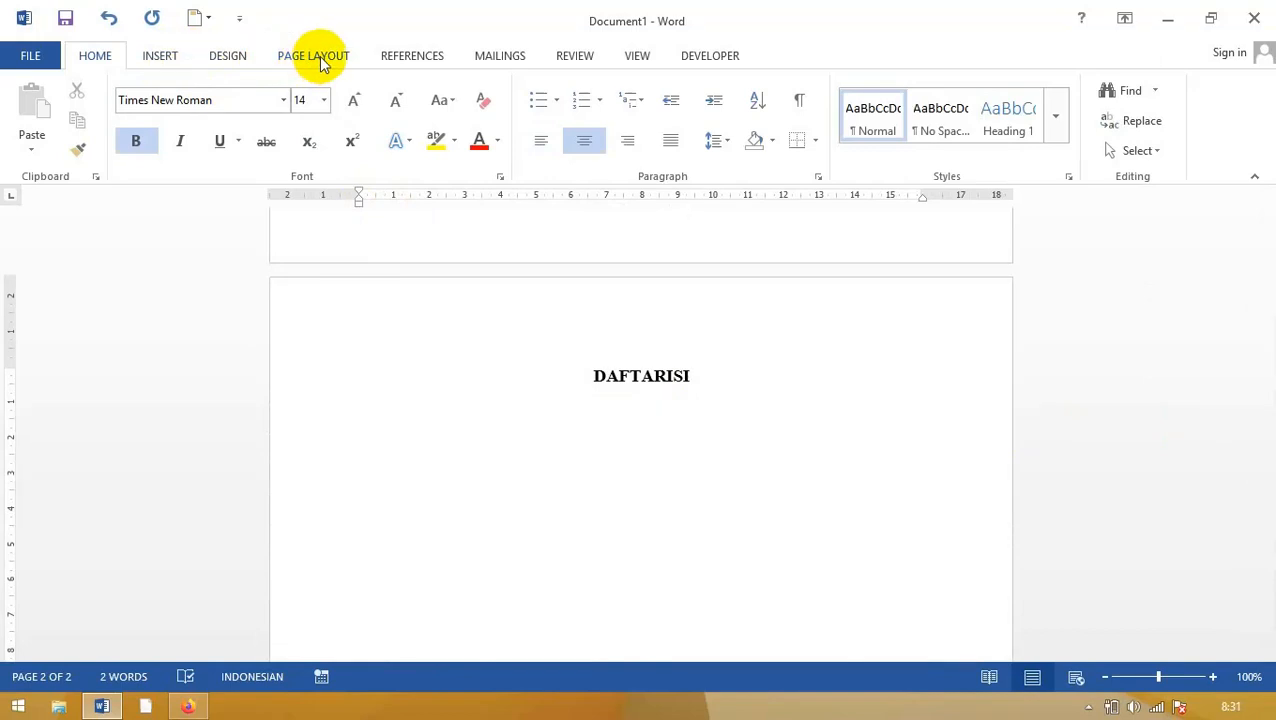
{"action": "left_click", "coordinate": [312, 60]}
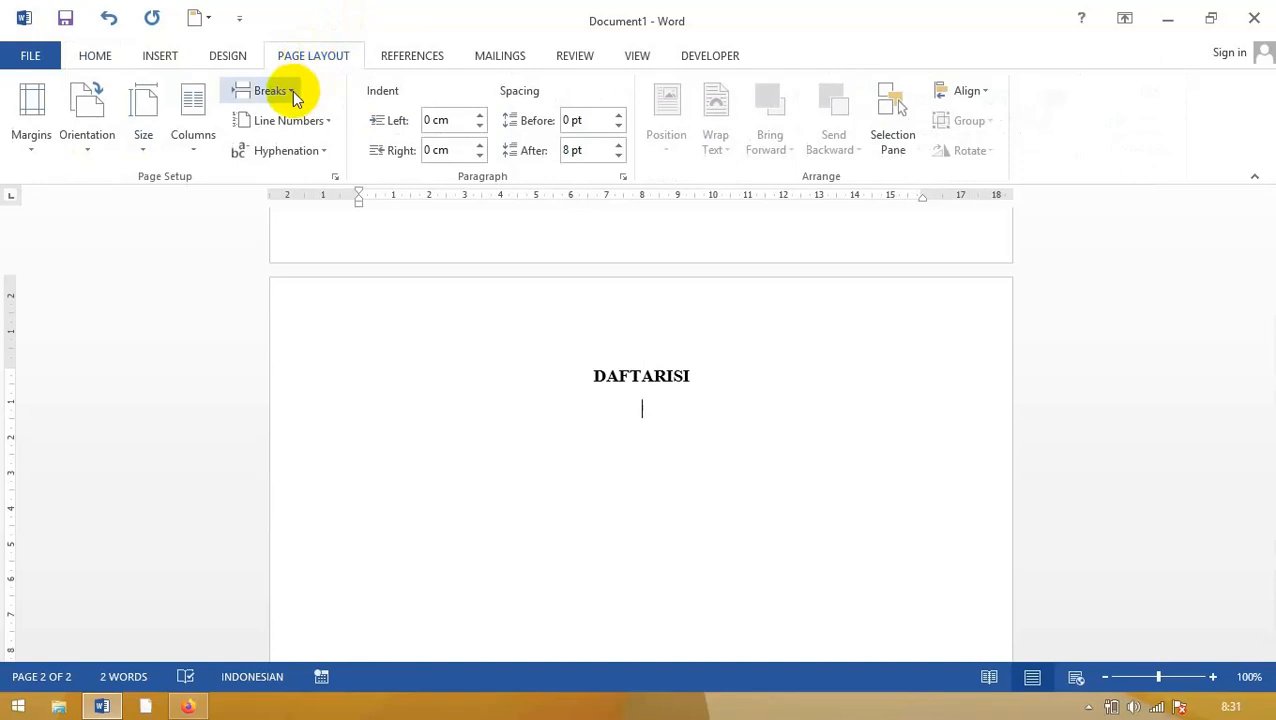
{"action": "left_click", "coordinate": [292, 91]}
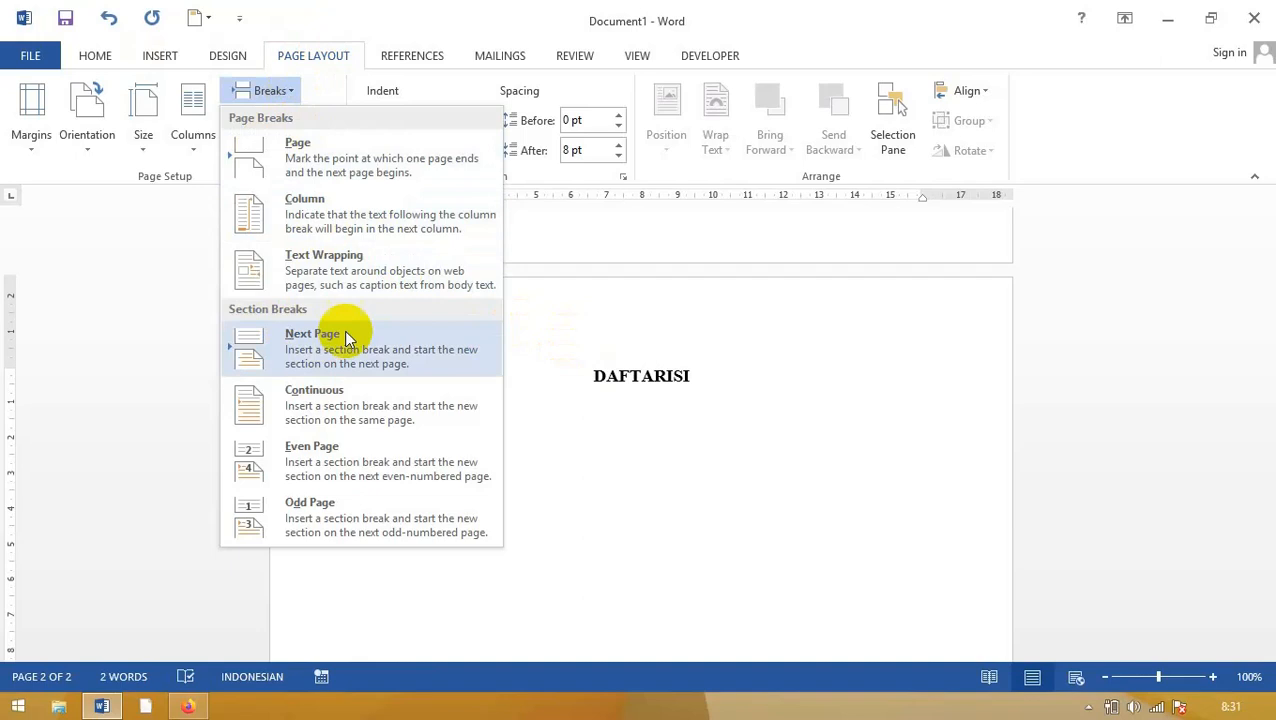
{"action": "left_click", "coordinate": [304, 346]}
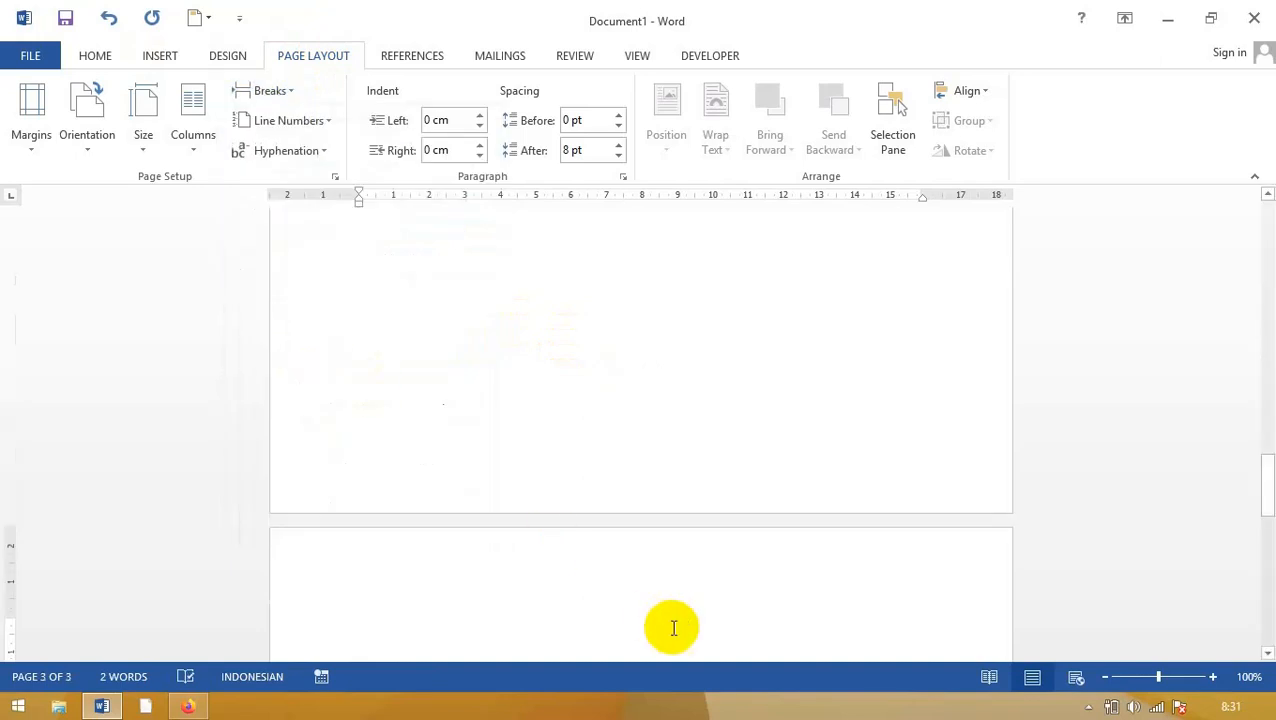
{"action": "type", "text": "BABIPENDAHULUAN"}
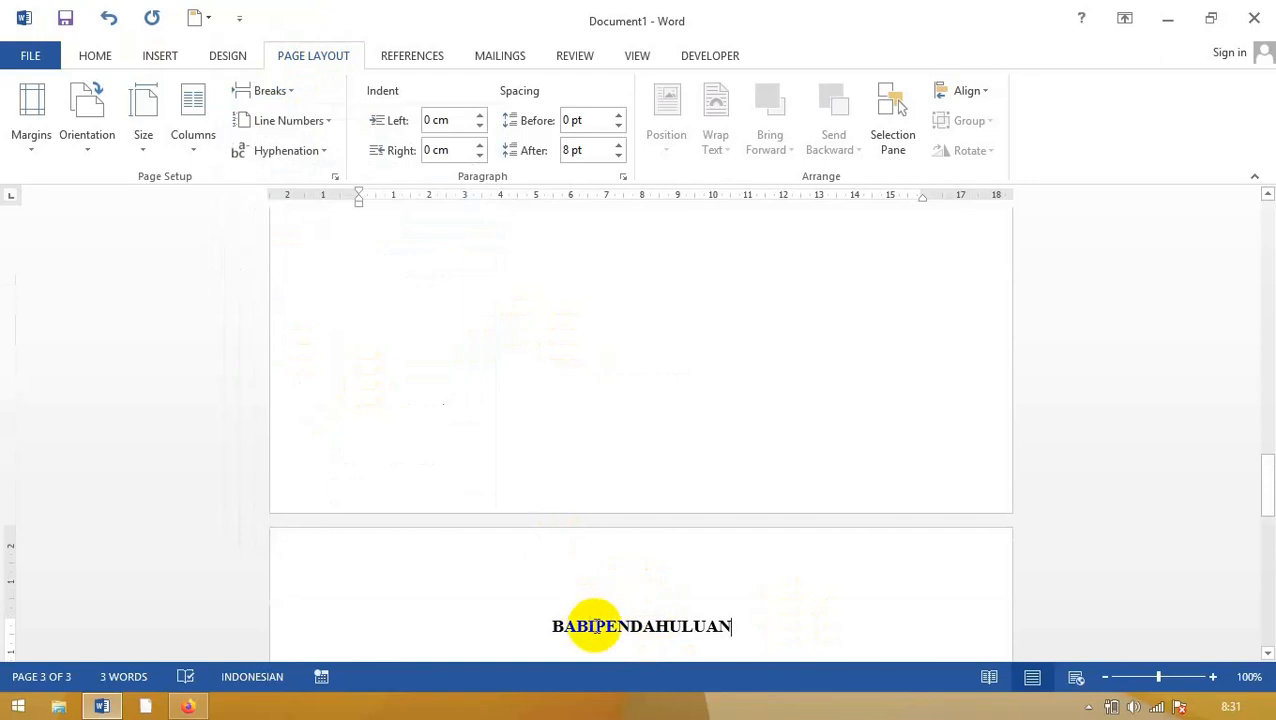
{"action": "key", "text": "Return"}
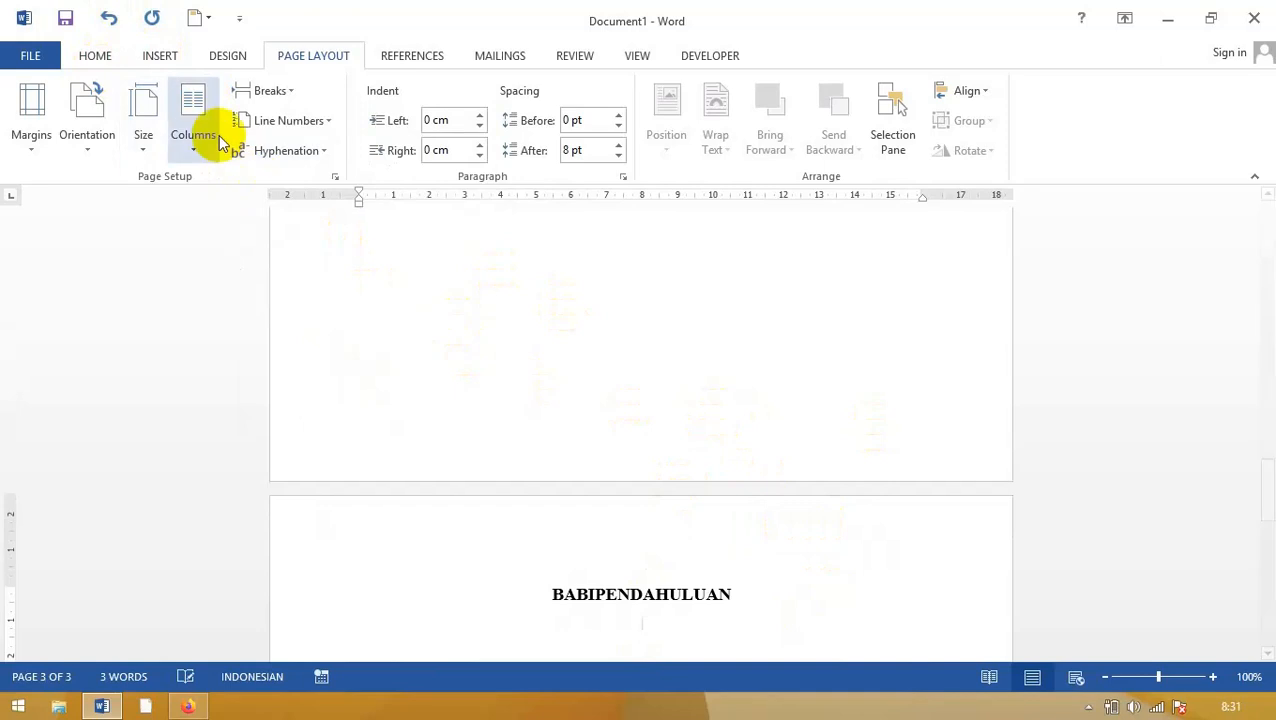
Insert centred page numbers at the bottom of the pages using the Plain Number 2 style
{"action": "left_click", "coordinate": [158, 60]}
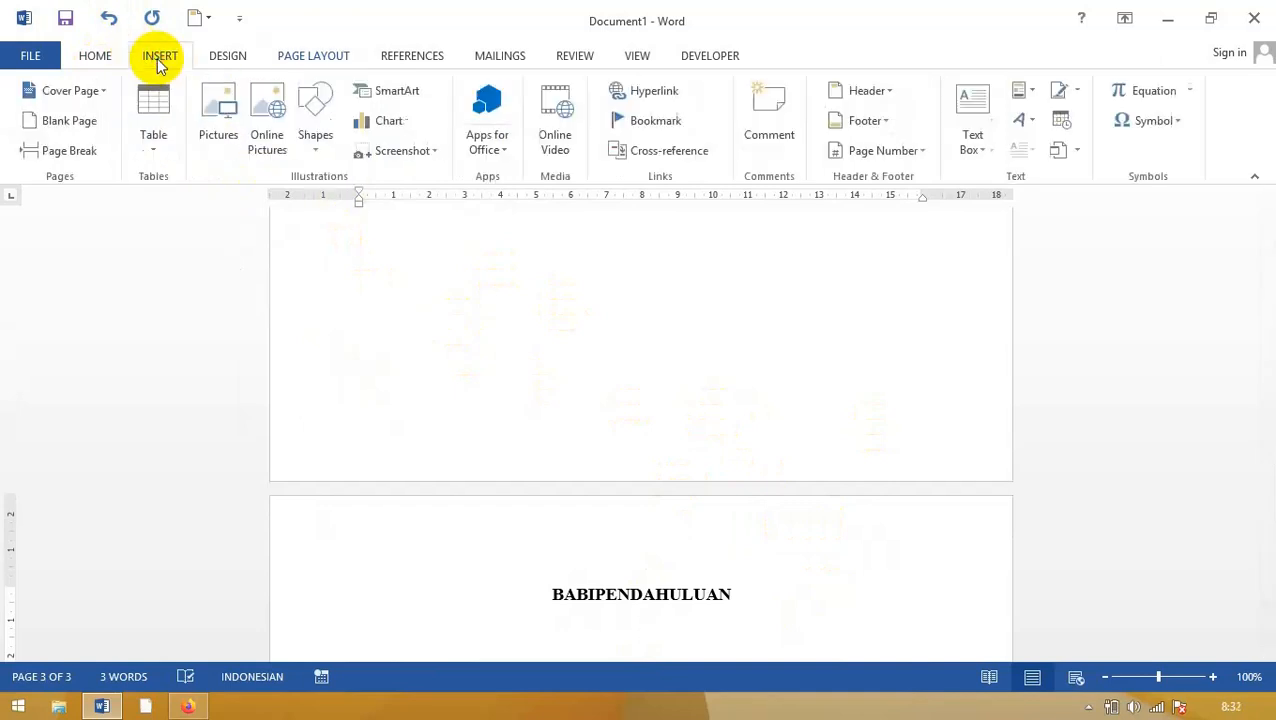
{"action": "left_click", "coordinate": [922, 151]}
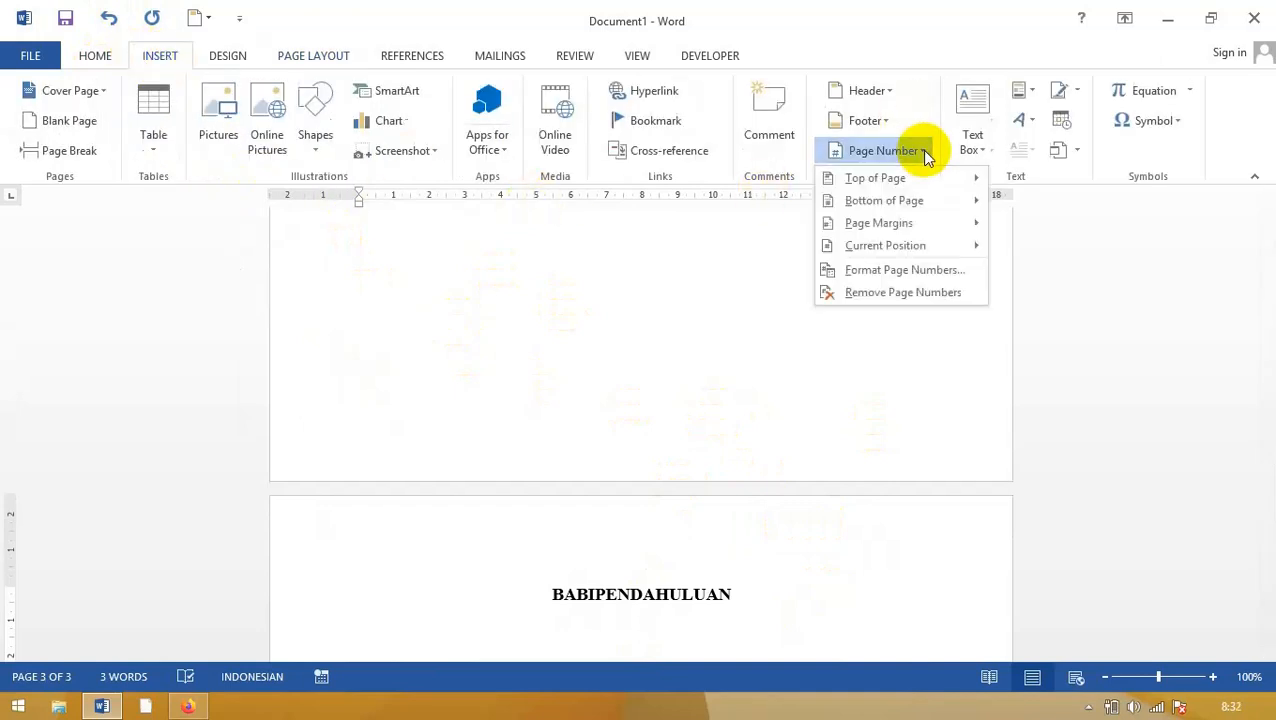
{"action": "left_click", "coordinate": [945, 200]}
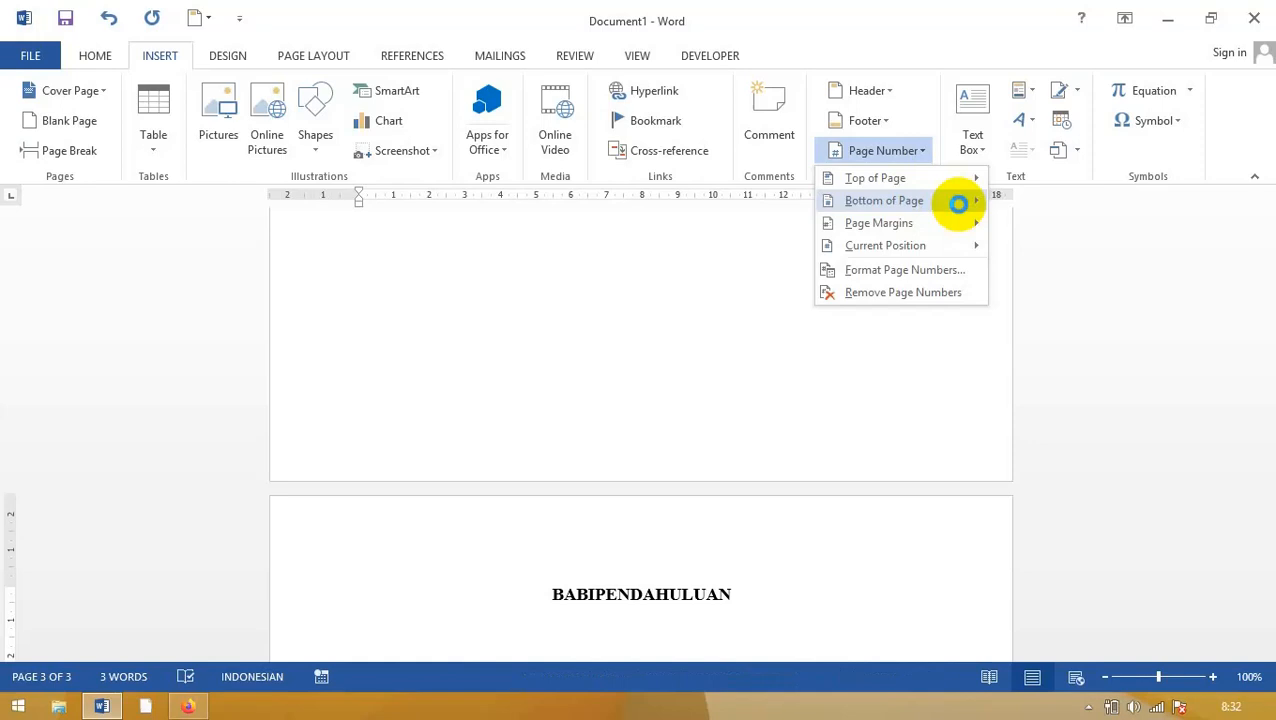
{"action": "mouse_move", "coordinate": [960, 211]}
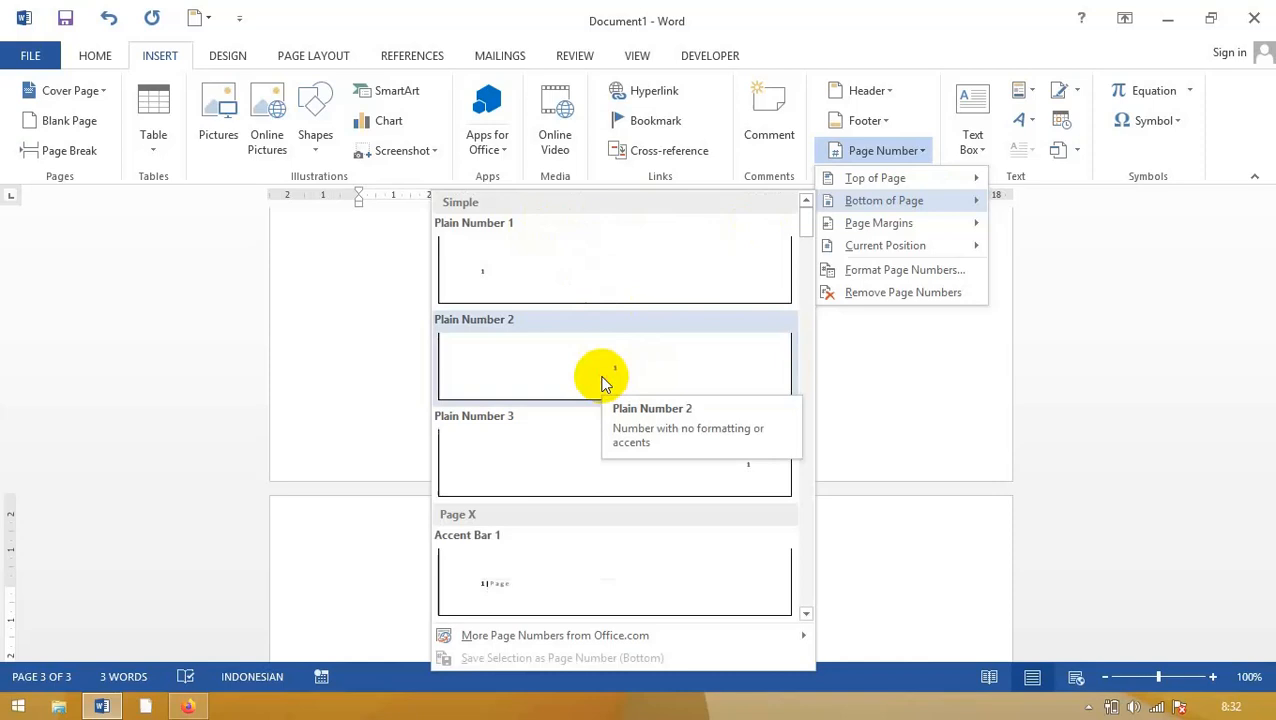
{"action": "left_click", "coordinate": [603, 384]}
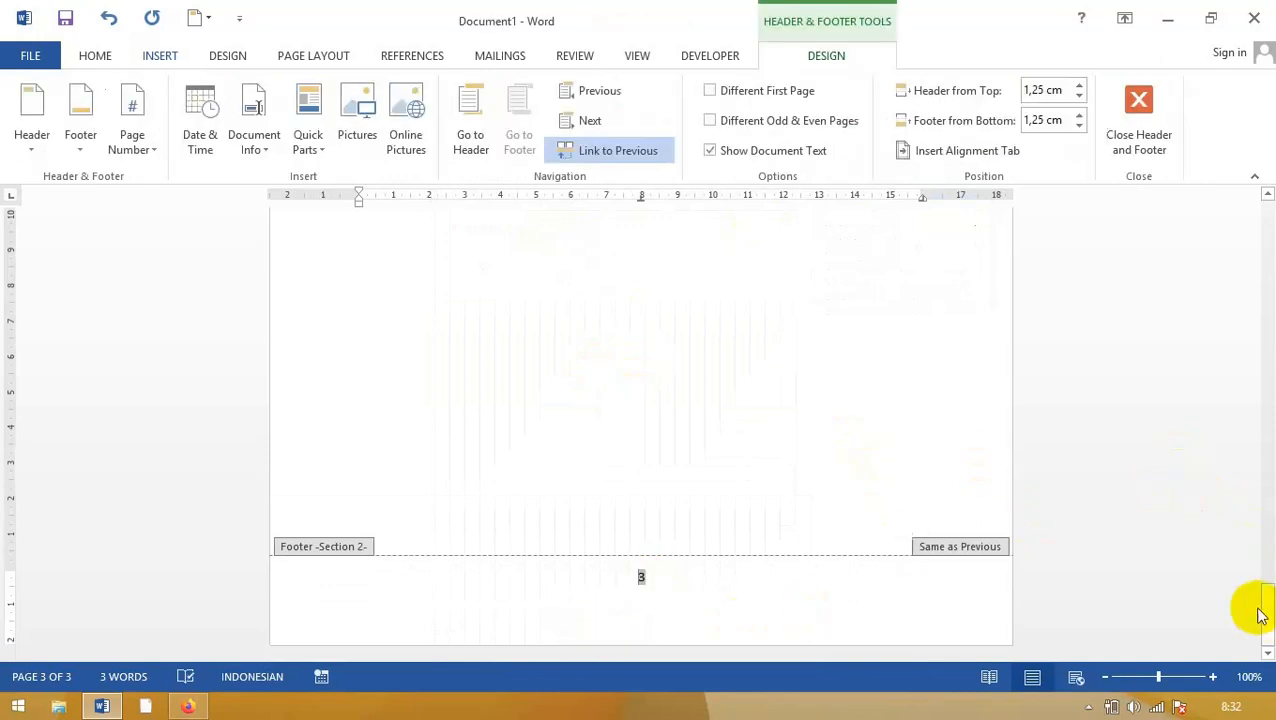
Set the page number format of the first section, starting at KATAPENGANTAR, to i, ii, iii
{"action": "left_click_drag", "start_coordinate": [1262, 615], "coordinate": [1044, 374]}
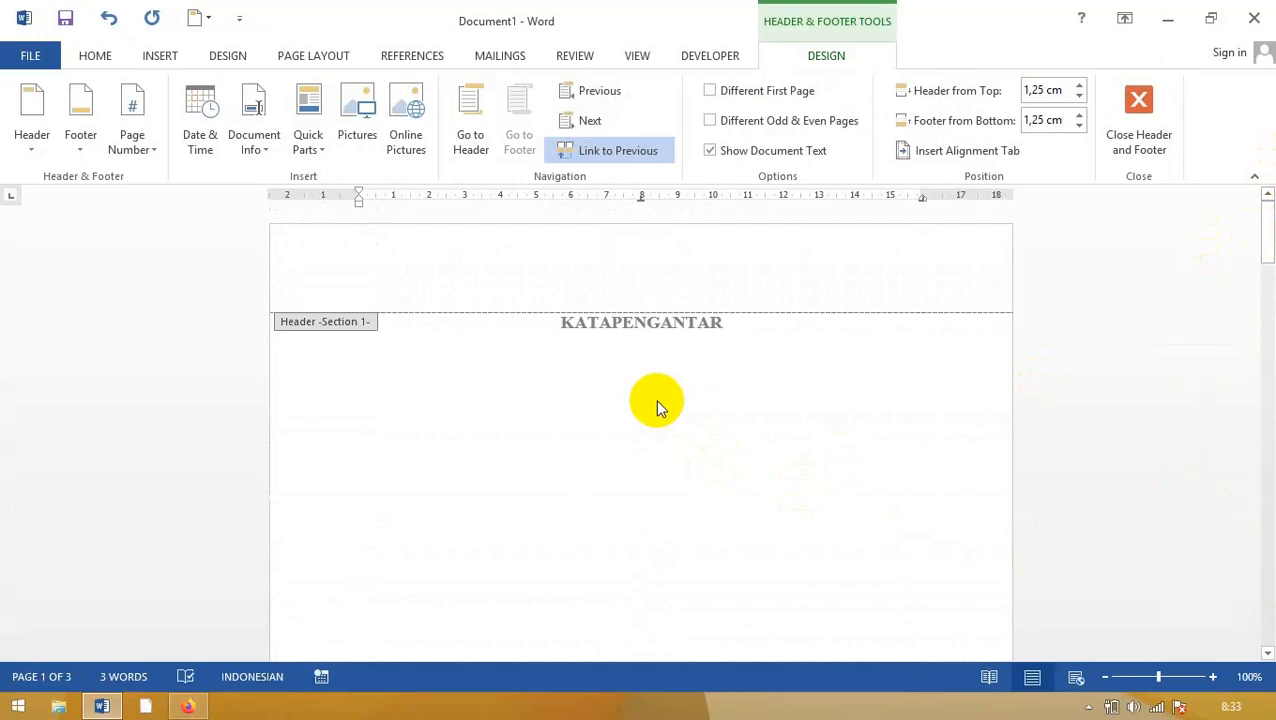
{"action": "left_click", "coordinate": [154, 155]}
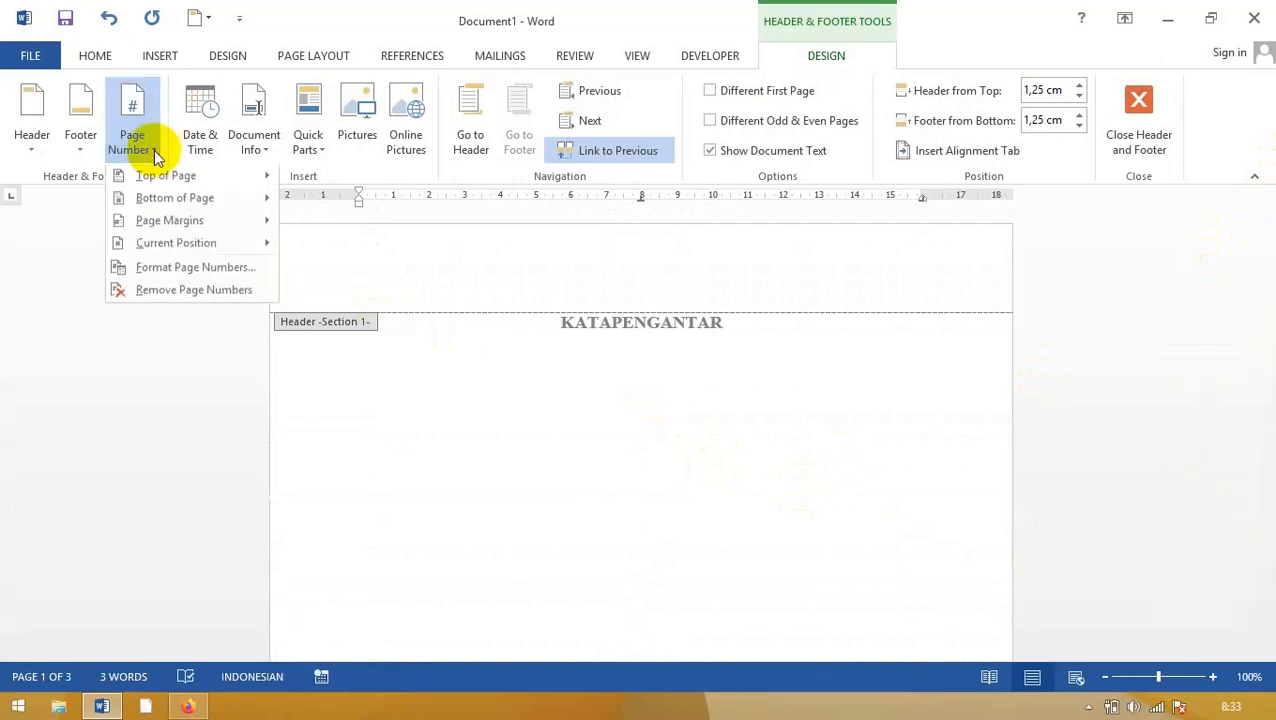
{"action": "left_click", "coordinate": [191, 273]}
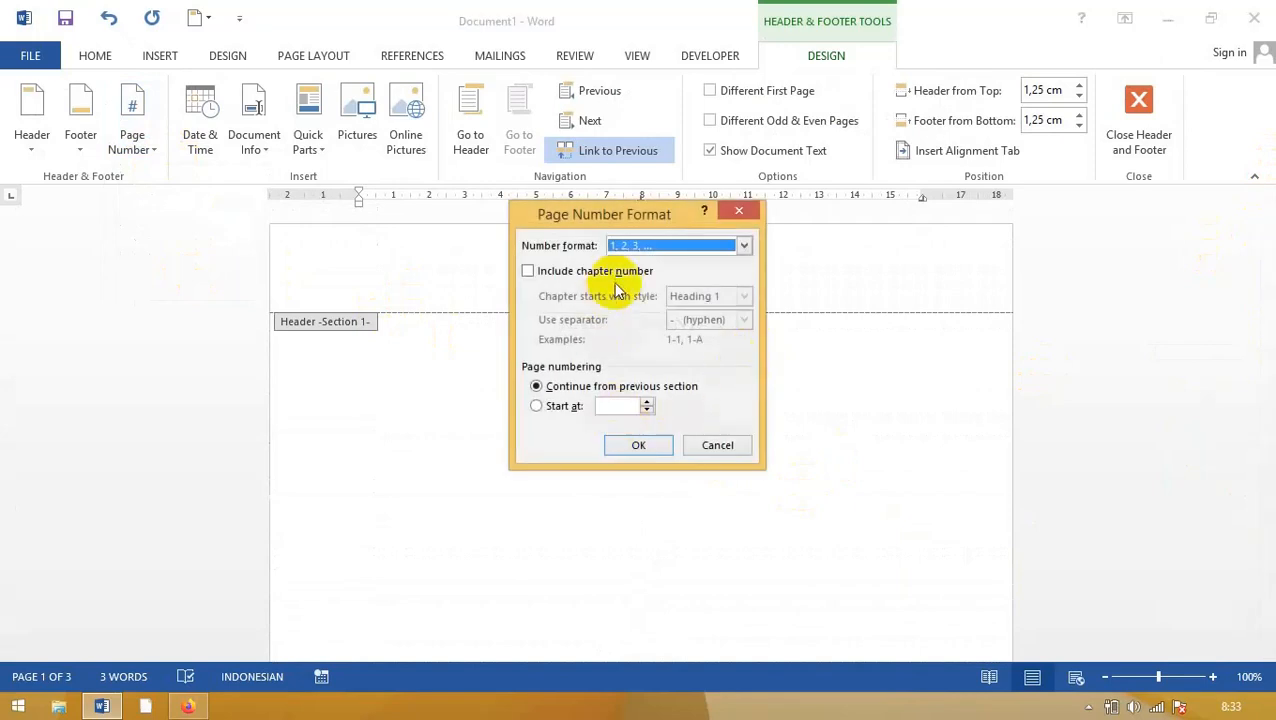
{"action": "left_click", "coordinate": [641, 246]}
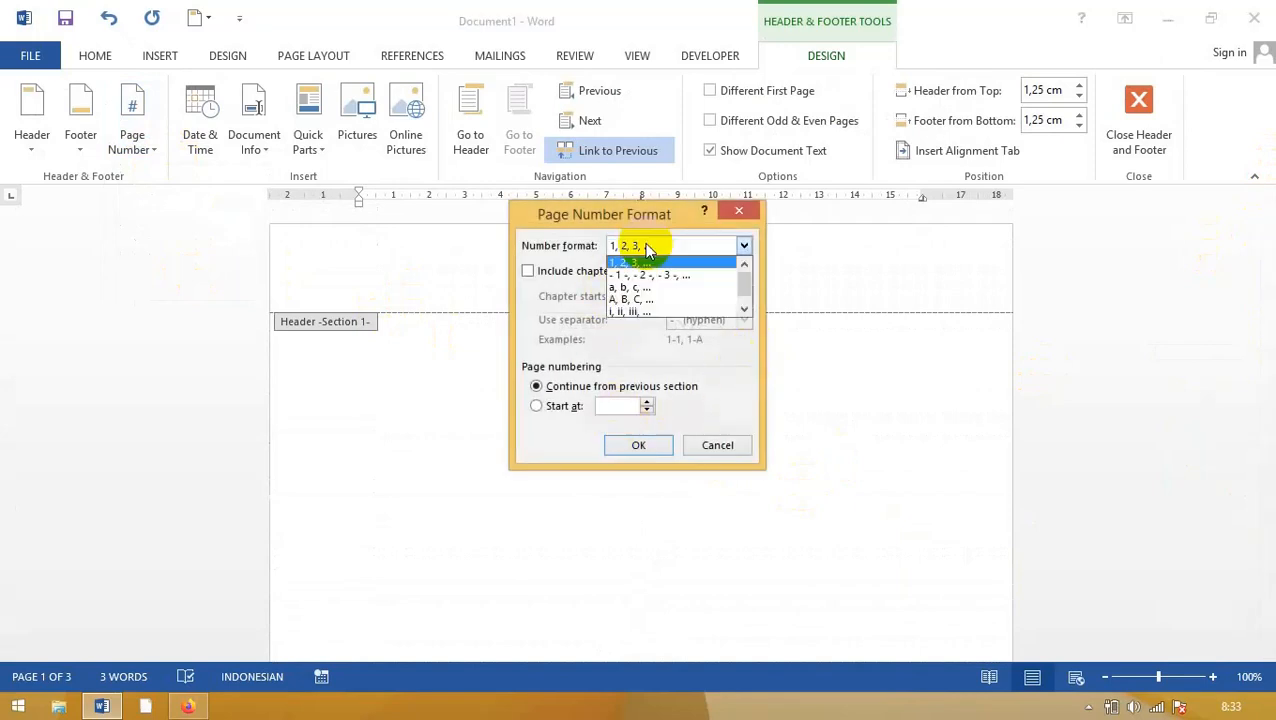
{"action": "left_click", "coordinate": [632, 312]}
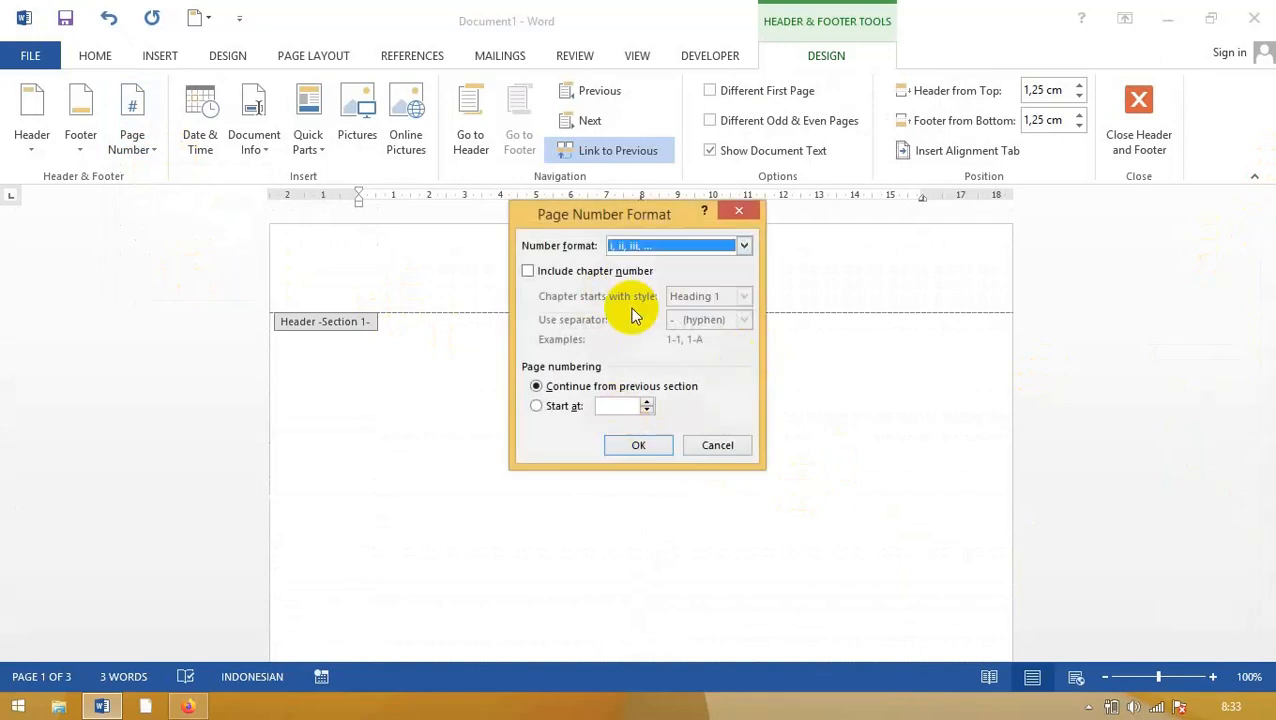
{"action": "left_click", "coordinate": [636, 447]}
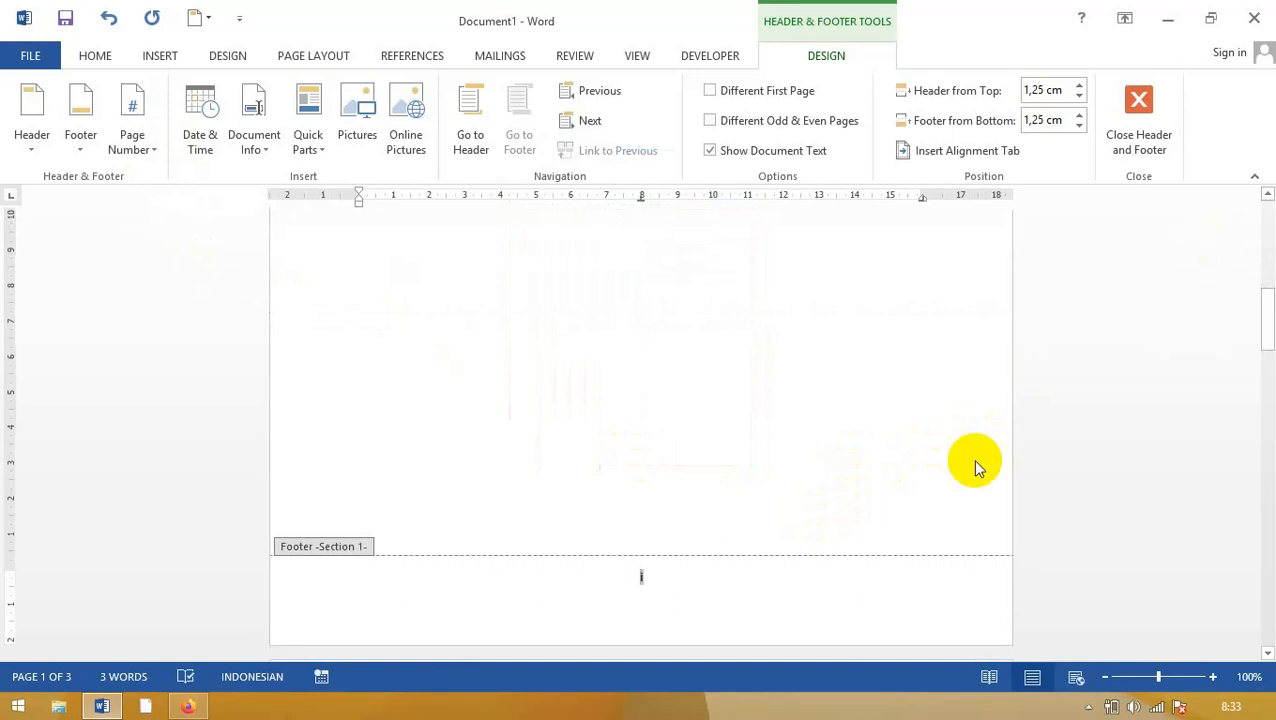
Restart the page numbering of the second section, on the BABIPENDAHULUAN page, at 1
{"action": "left_click_drag", "start_coordinate": [1267, 322], "coordinate": [1263, 348]}
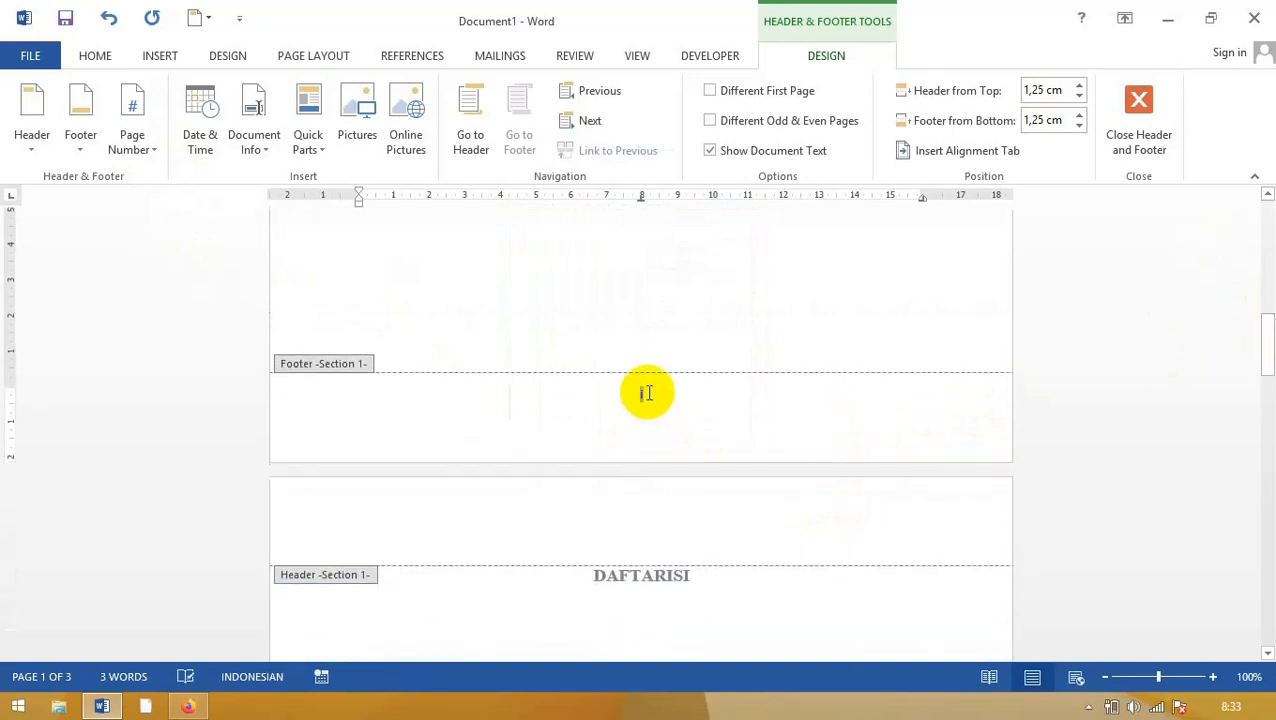
{"action": "left_click_drag", "start_coordinate": [1268, 340], "coordinate": [1266, 640]}
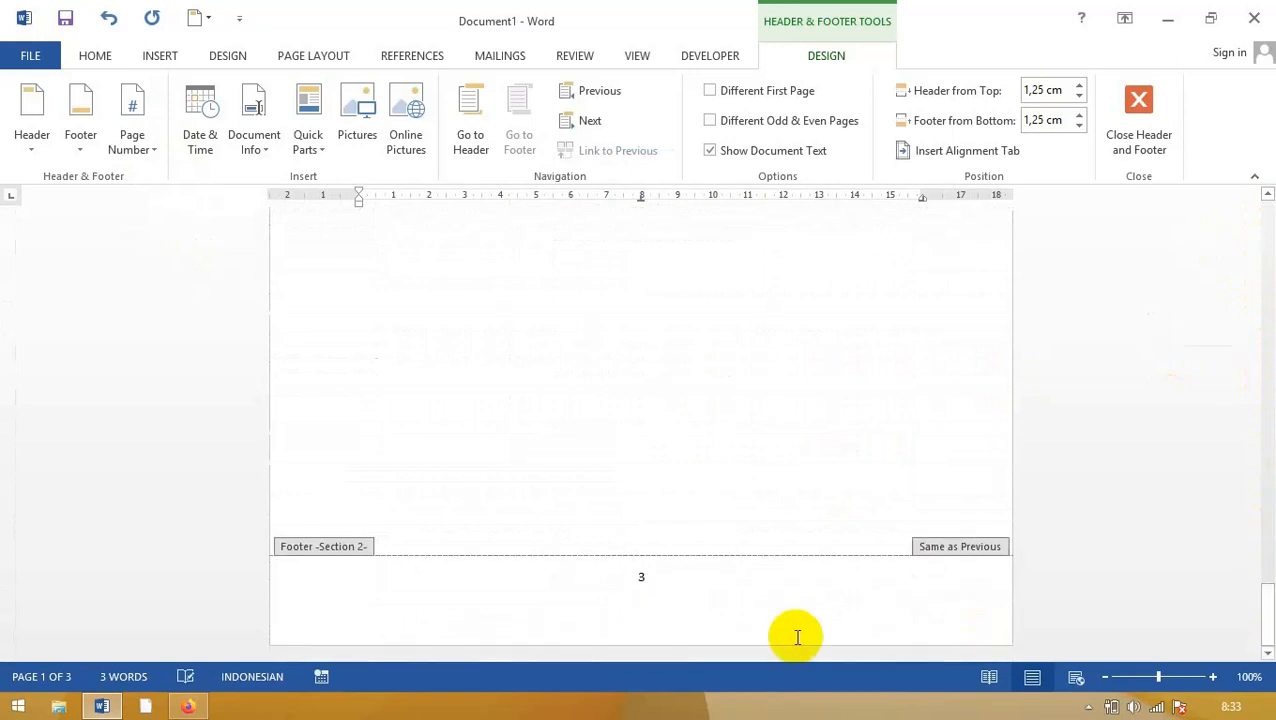
{"action": "left_click", "coordinate": [642, 580]}
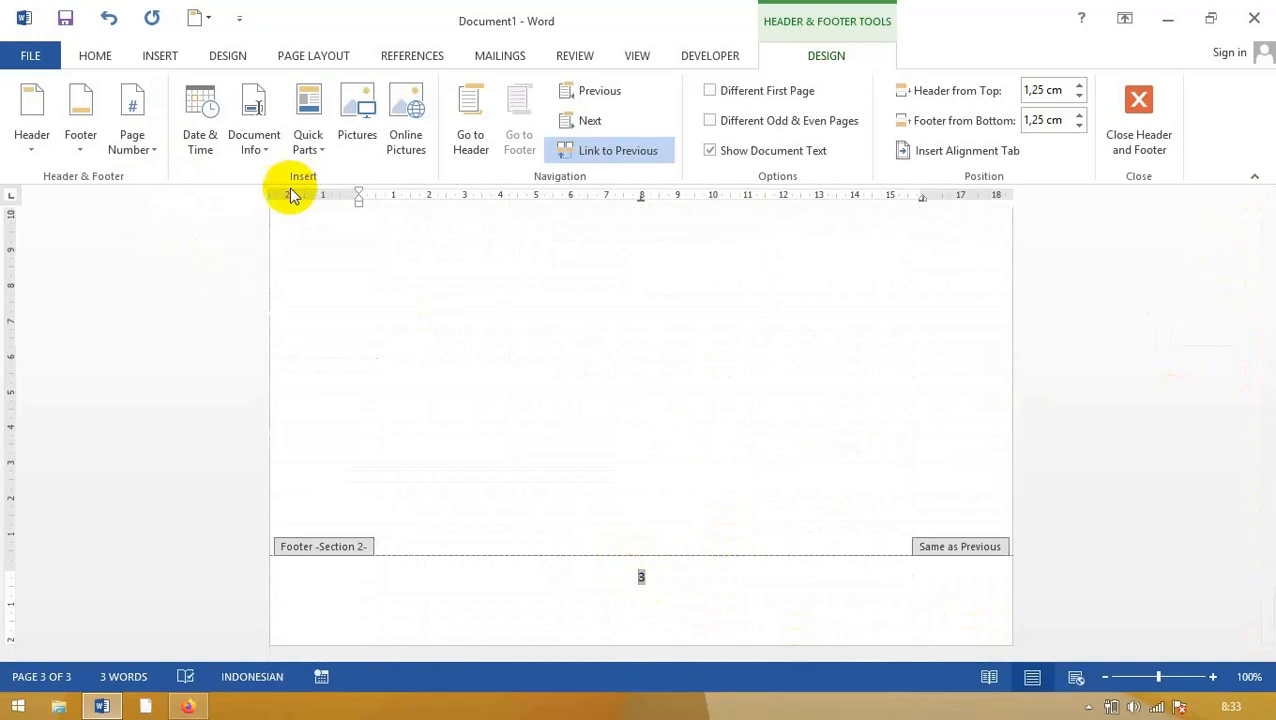
{"action": "left_click", "coordinate": [155, 155]}
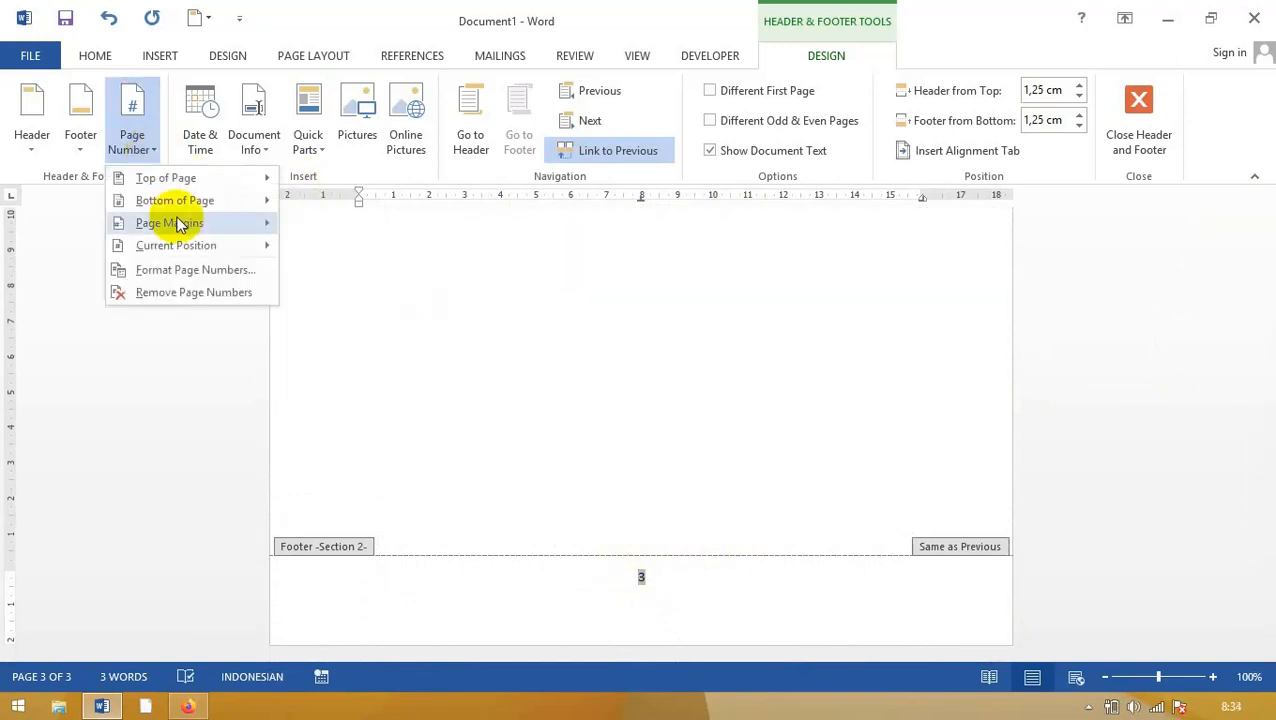
{"action": "left_click", "coordinate": [190, 272]}
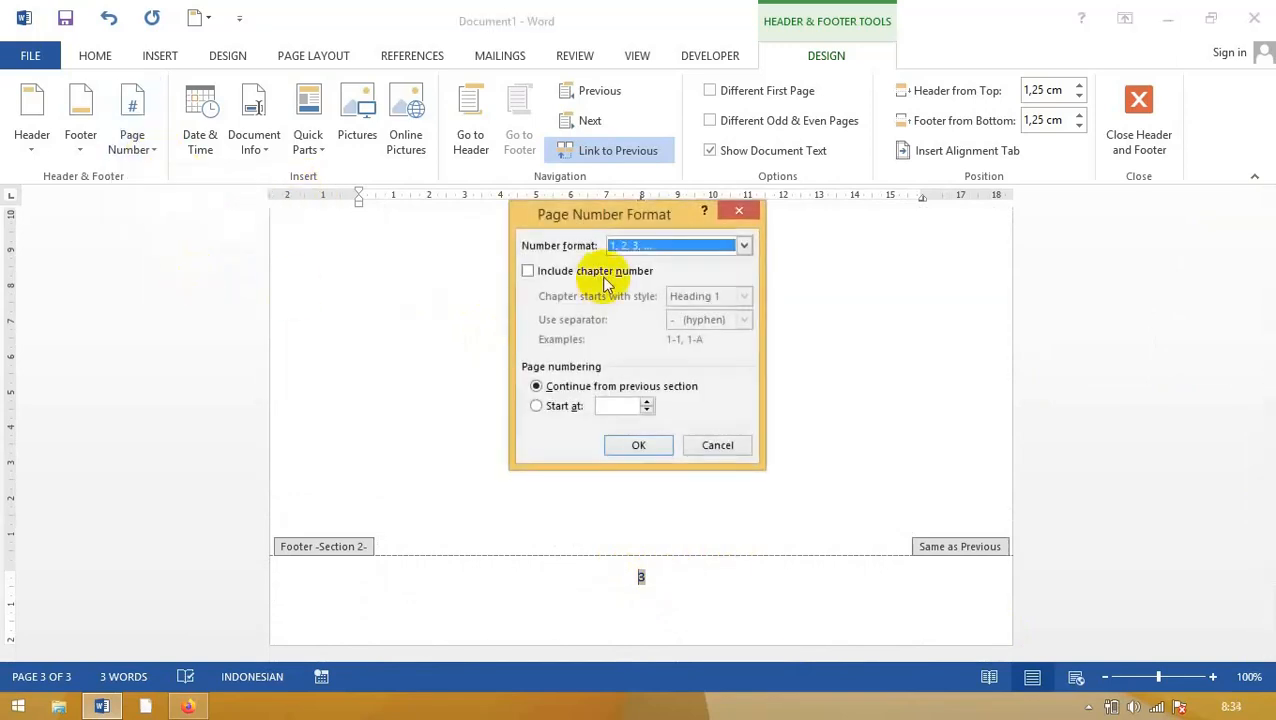
{"action": "left_click", "coordinate": [647, 406]}
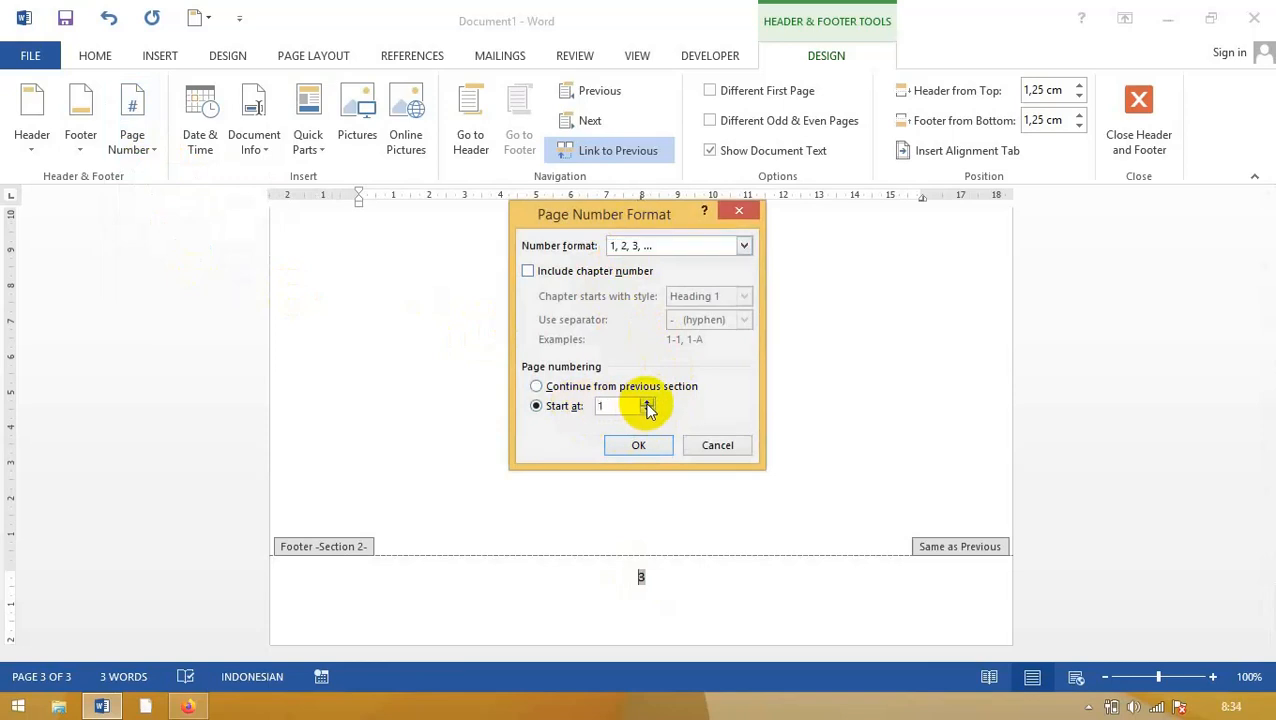
{"action": "left_click", "coordinate": [637, 450]}
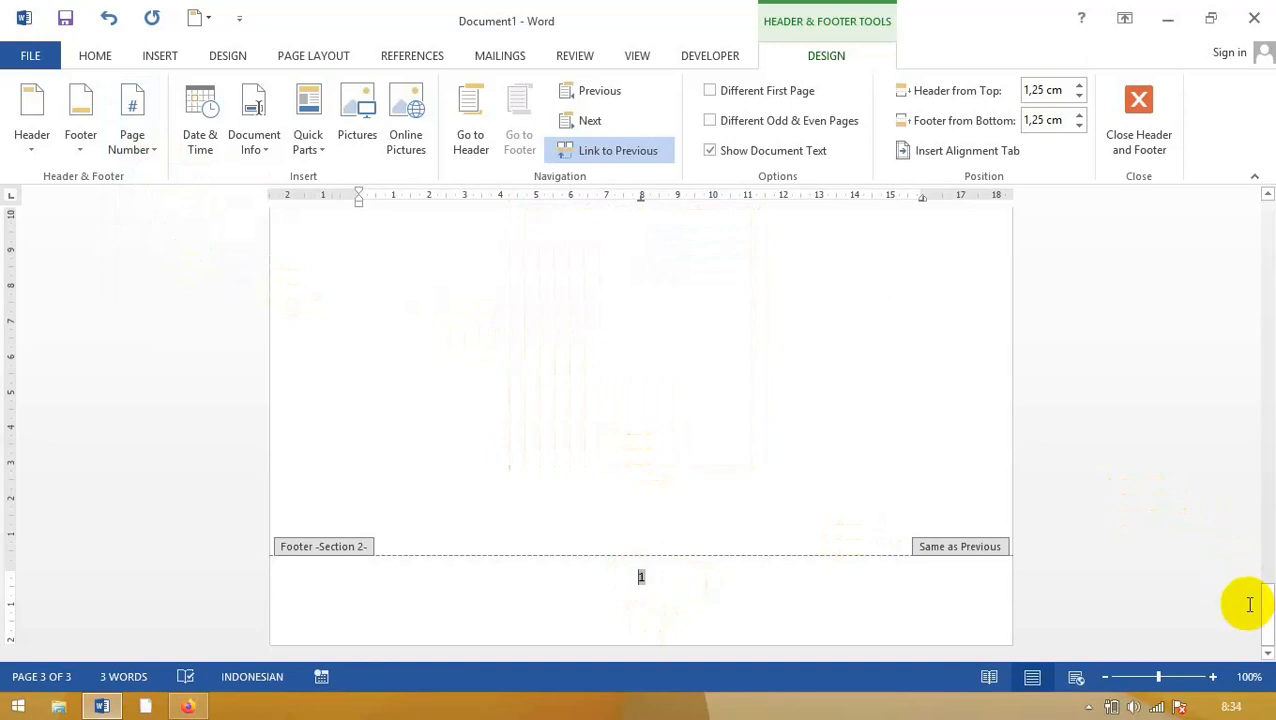
Check the footer page numbers of both sections and close header and footer editing on the BABIPENDAHULUAN page
{"action": "left_click_drag", "start_coordinate": [1266, 622], "coordinate": [1264, 478]}
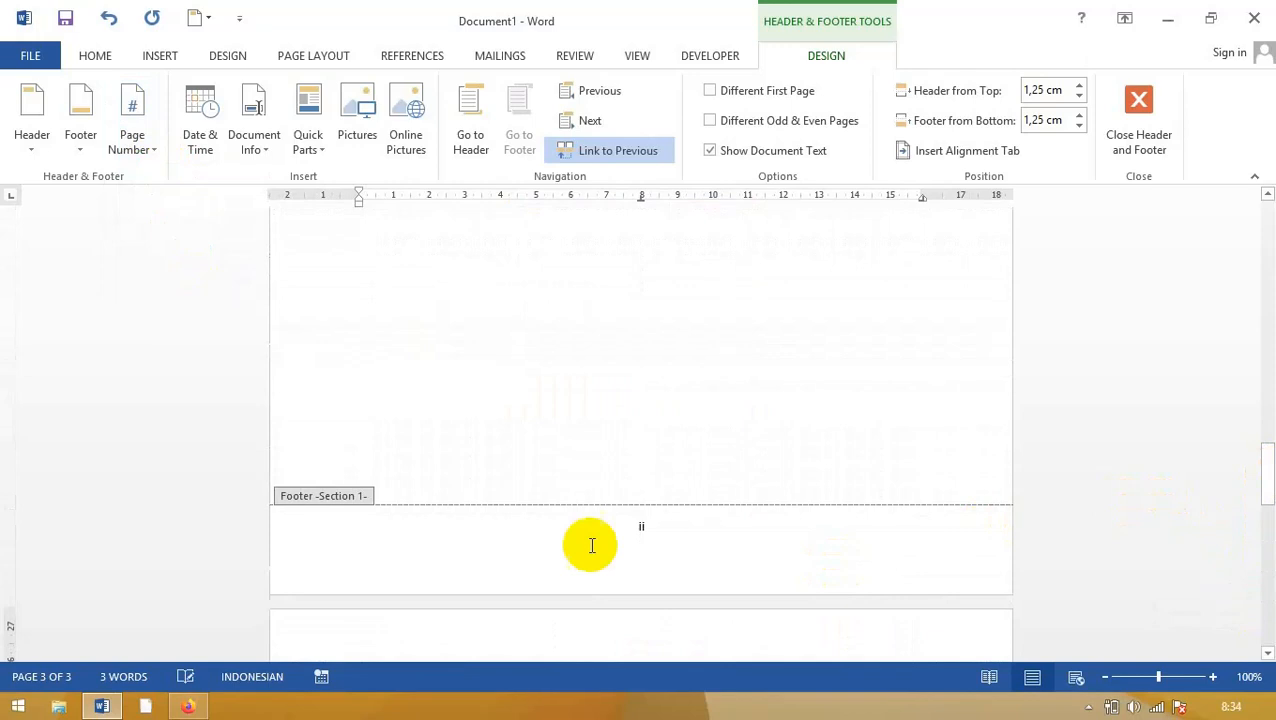
{"action": "left_click", "coordinate": [642, 526]}
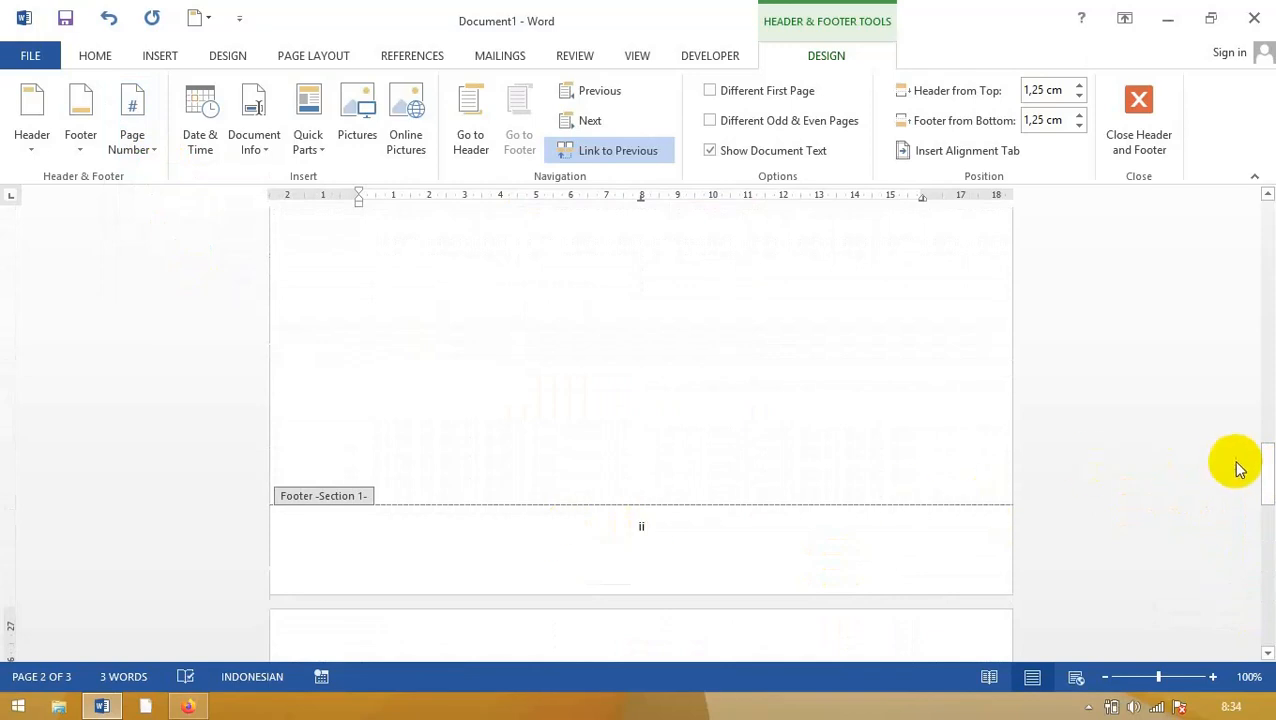
{"action": "left_click_drag", "start_coordinate": [1266, 470], "coordinate": [1264, 509]}
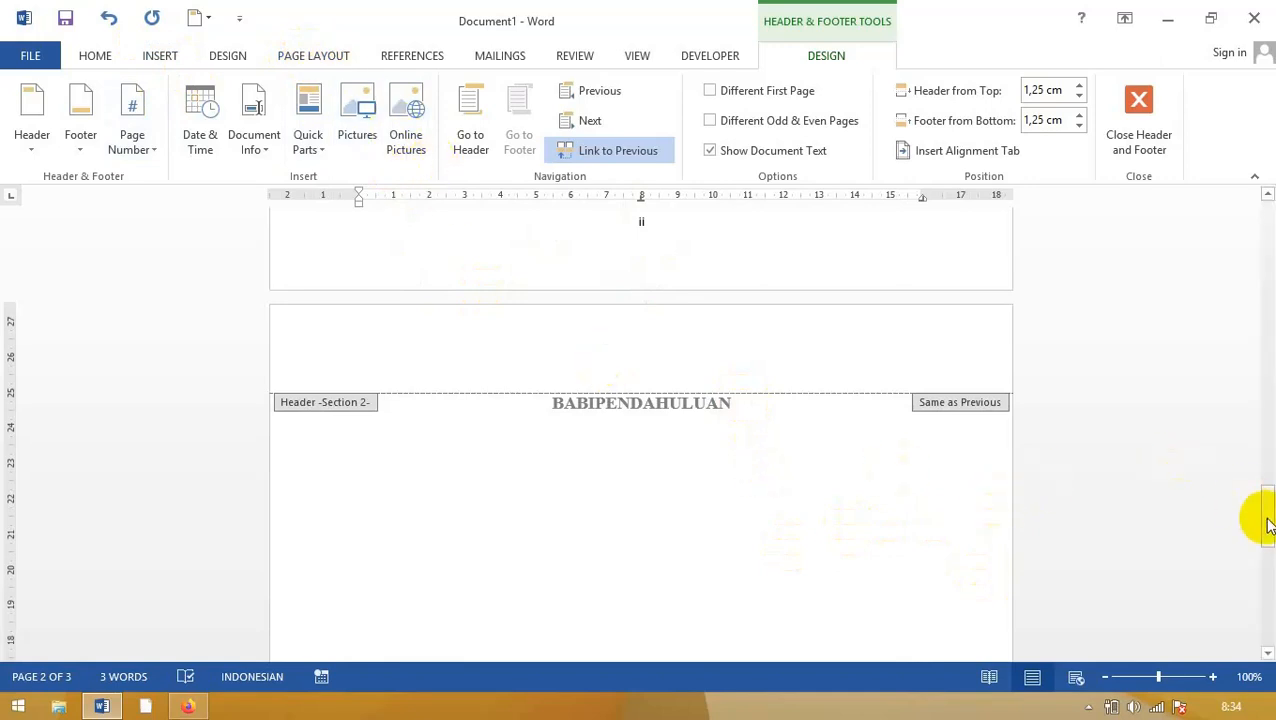
{"action": "left_click_drag", "start_coordinate": [1268, 527], "coordinate": [1268, 652]}
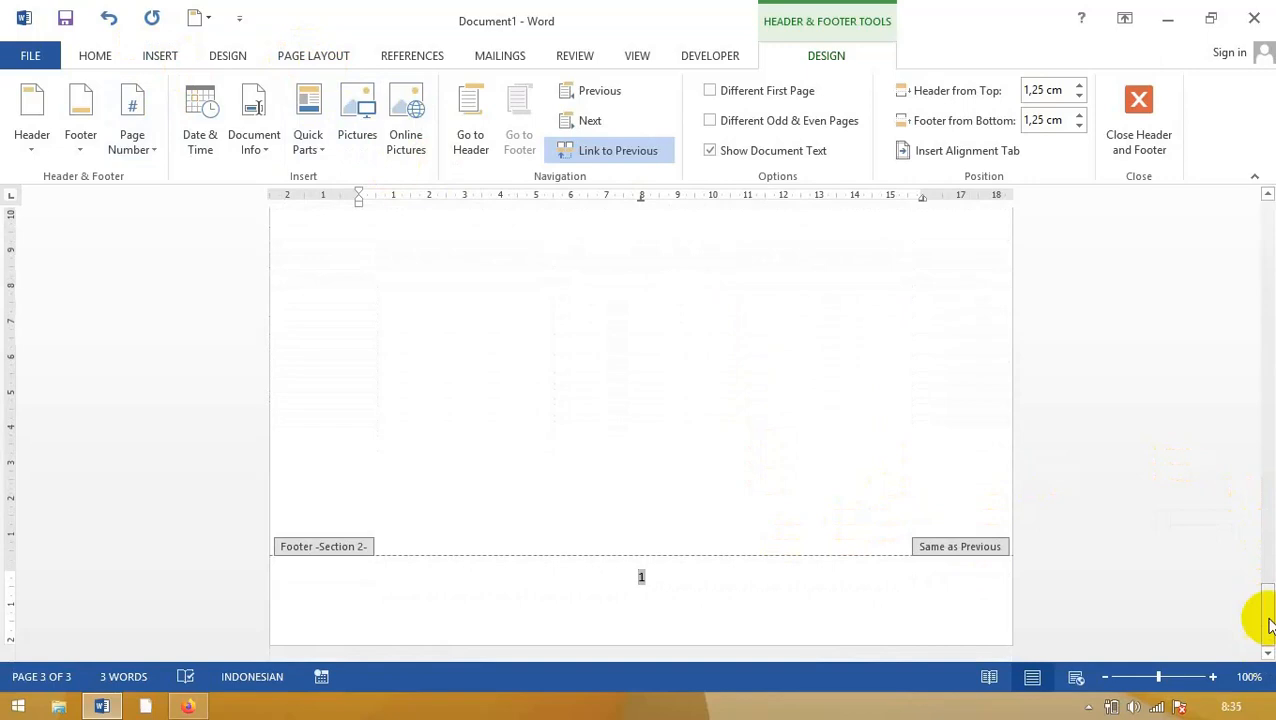
{"action": "mouse_move", "coordinate": [1268, 612]}
{"action": "left_mouse_down"}
{"action": "mouse_move", "coordinate": [1268, 590]}
{"action": "mouse_move", "coordinate": [1265, 618]}
{"action": "left_mouse_up"}
{"action": "left_click", "coordinate": [1138, 122]}
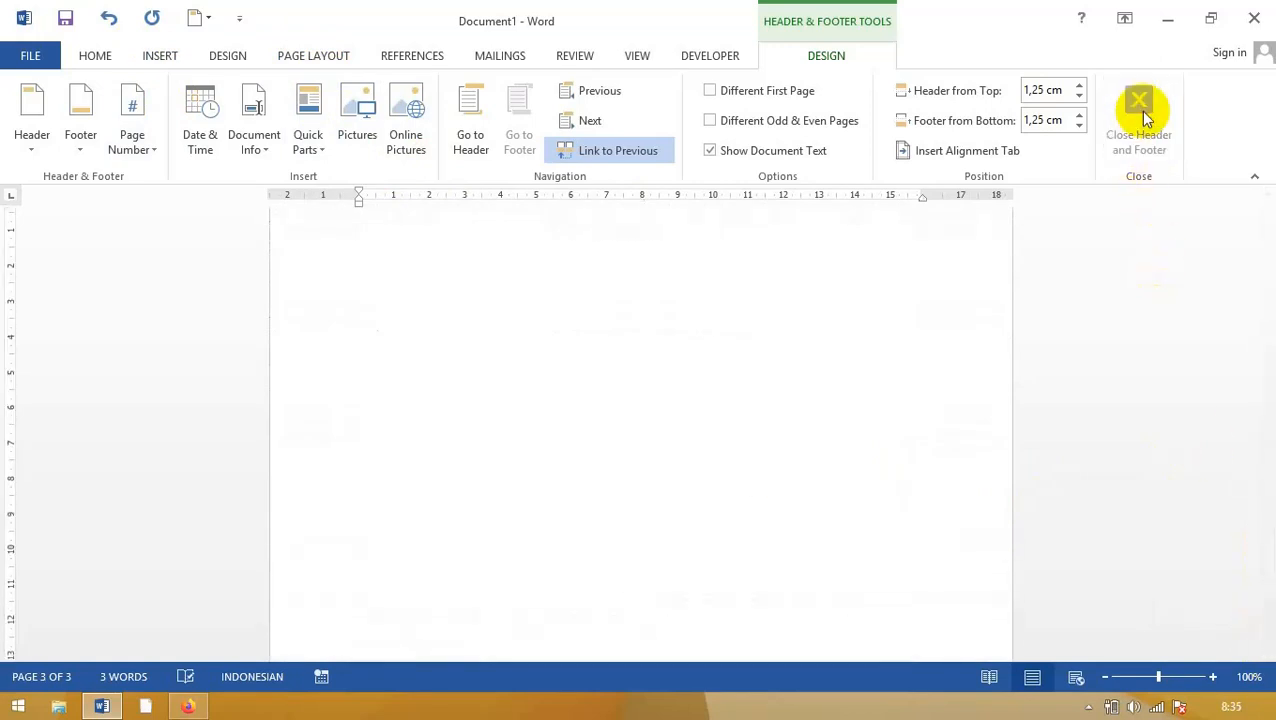
{"action": "left_click_drag", "start_coordinate": [1268, 548], "coordinate": [1268, 520]}
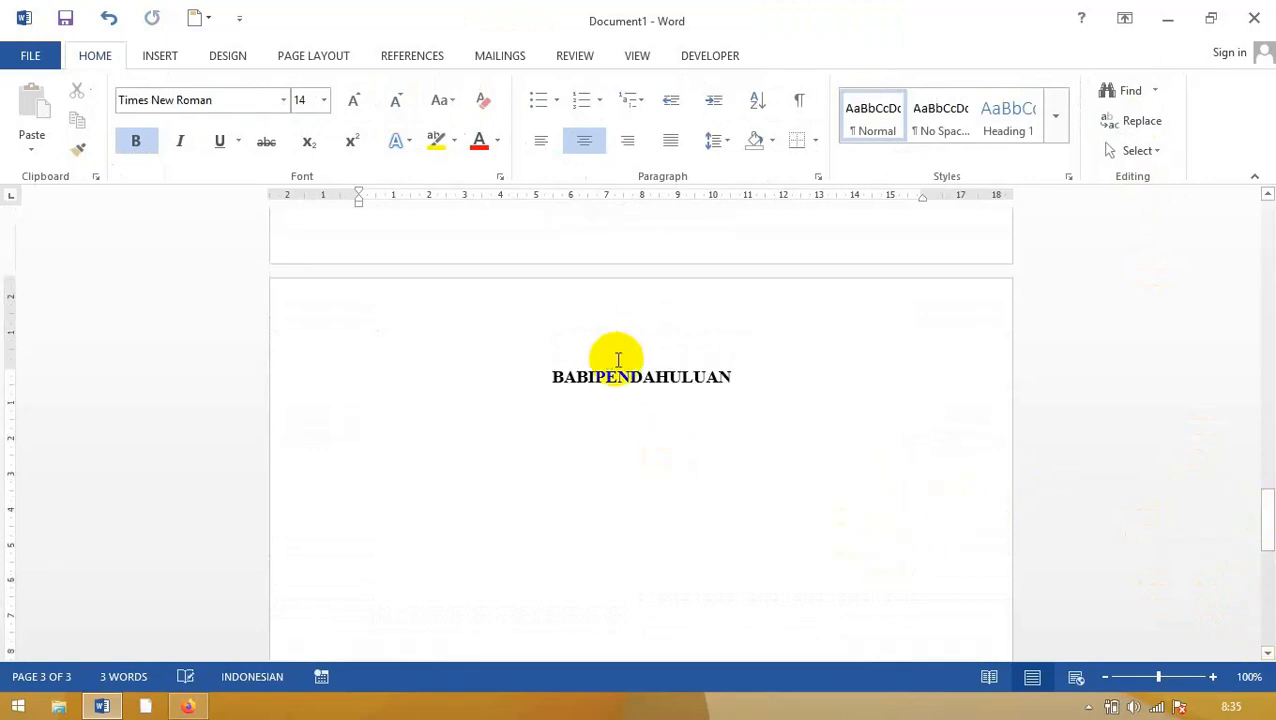
Add a blank page after the BABIPENDAHULUAN heading and title it ISILAPORAN
{"action": "left_click", "coordinate": [635, 414]}
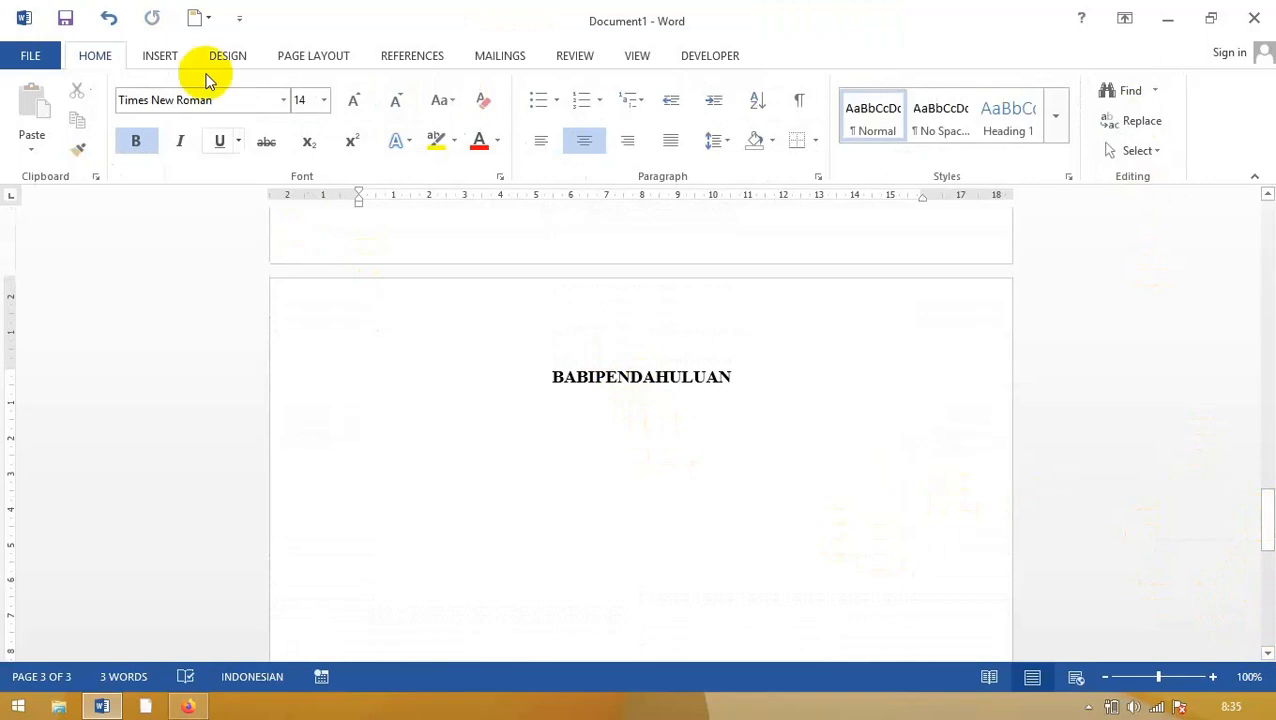
{"action": "left_click", "coordinate": [157, 60]}
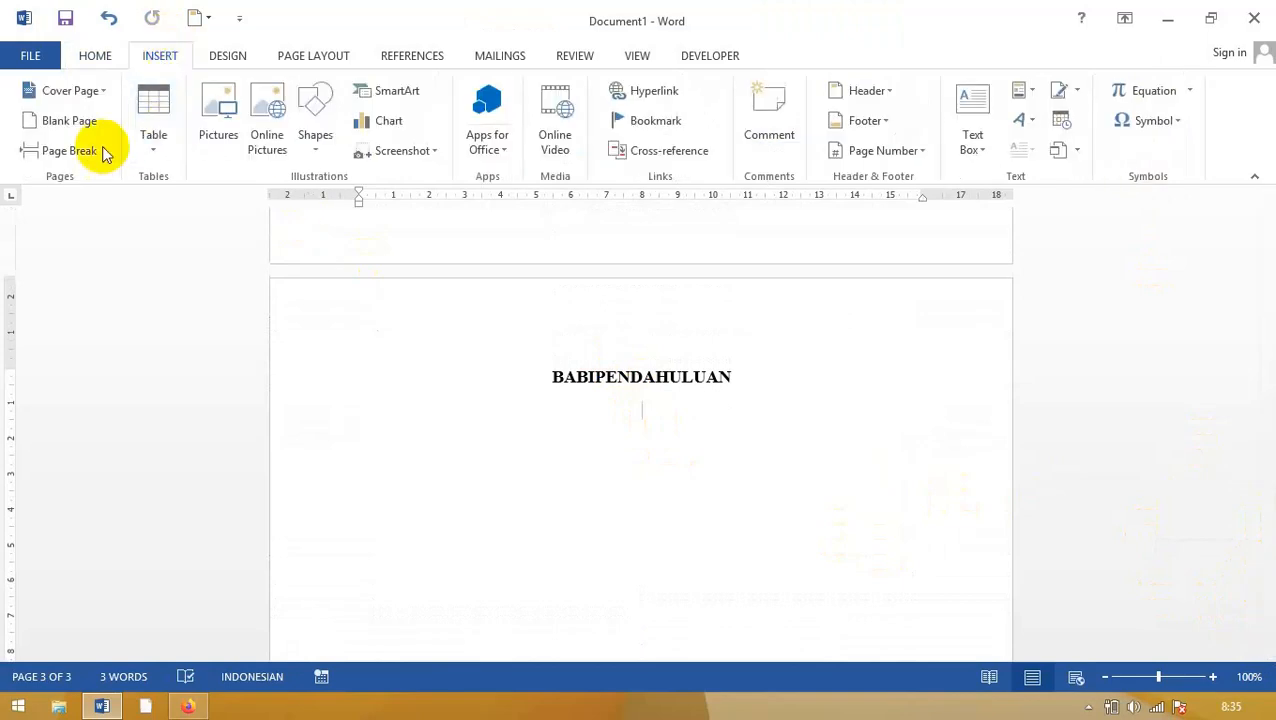
{"action": "left_click", "coordinate": [58, 123]}
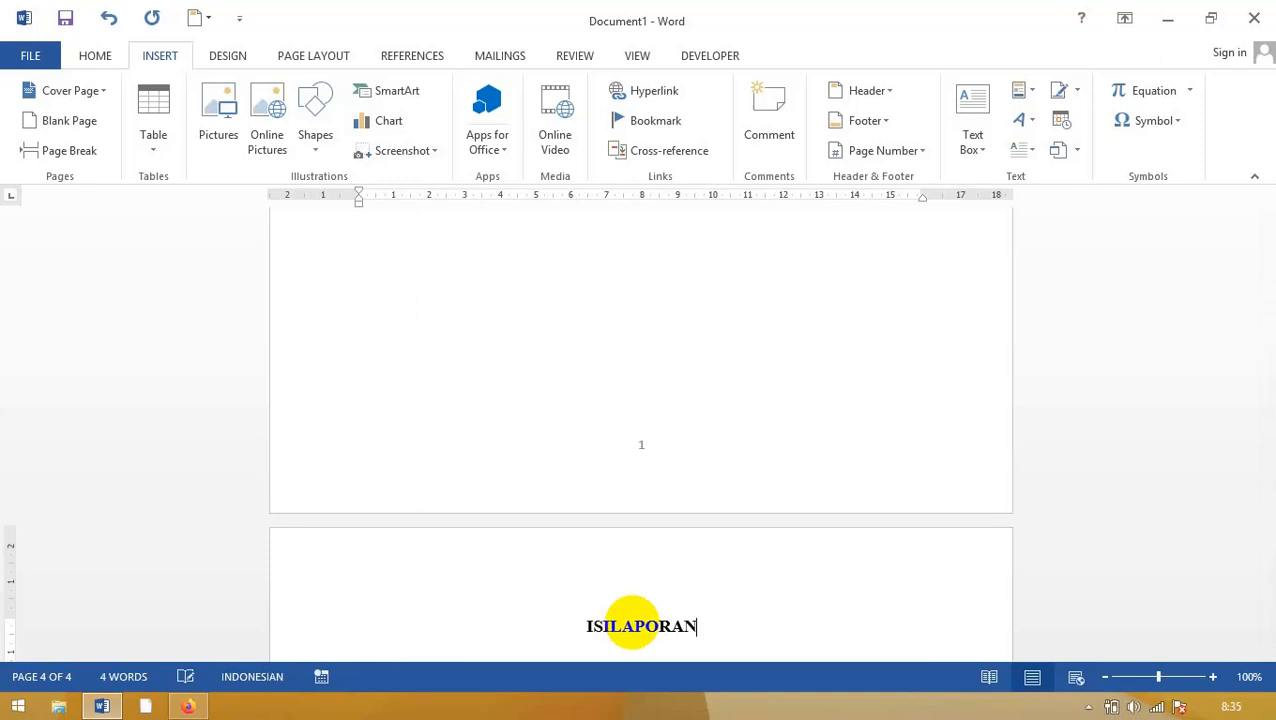
{"action": "key", "text": "Return"}
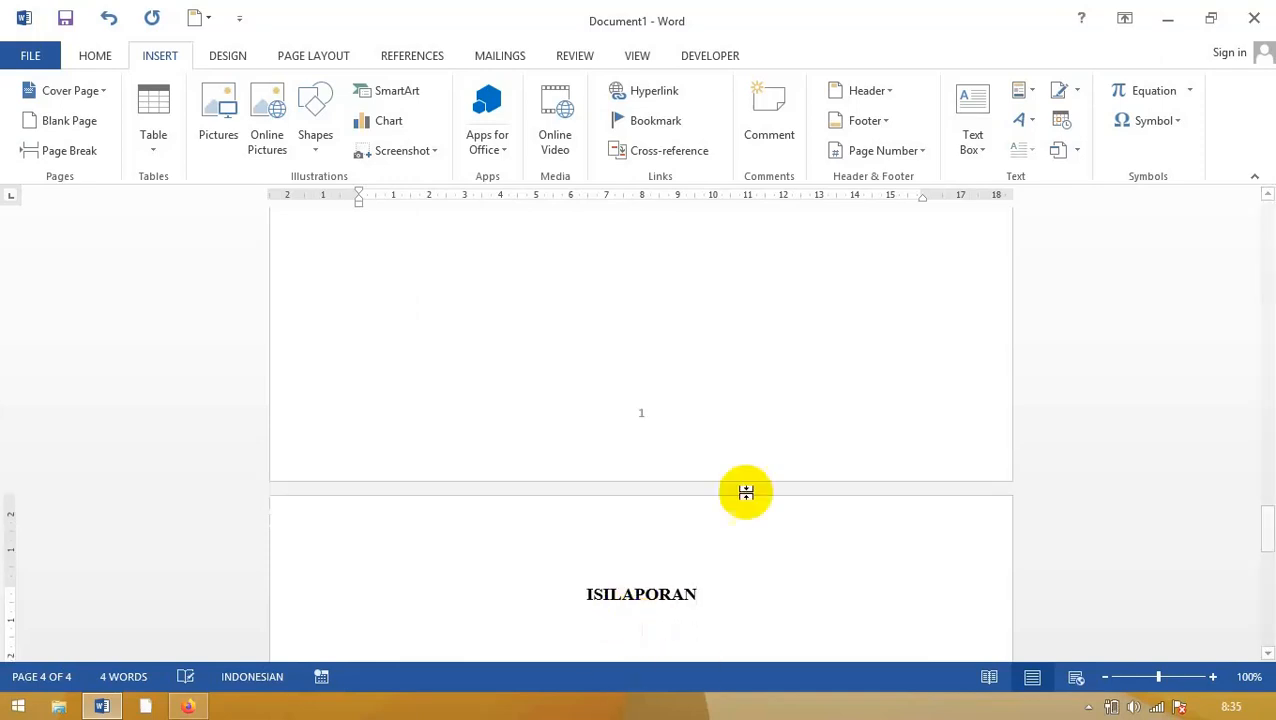
Insert a Next Page section break below ISILAPORAN and title the new page TABELLAPORANKEUANGAN
{"action": "left_click_drag", "start_coordinate": [1264, 516], "coordinate": [1268, 622]}
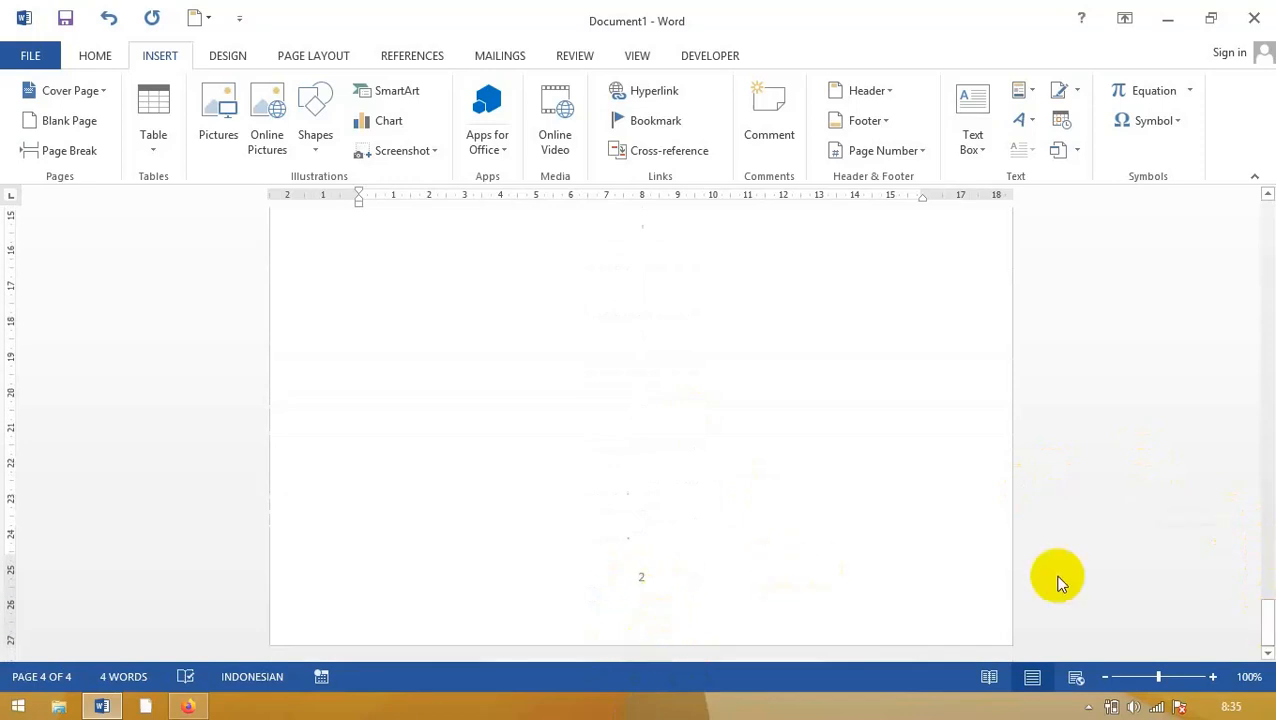
{"action": "left_click_drag", "start_coordinate": [1268, 622], "coordinate": [1262, 541]}
{"action": "left_click", "coordinate": [1108, 678]}
{"action": "left_click", "coordinate": [1108, 678]}
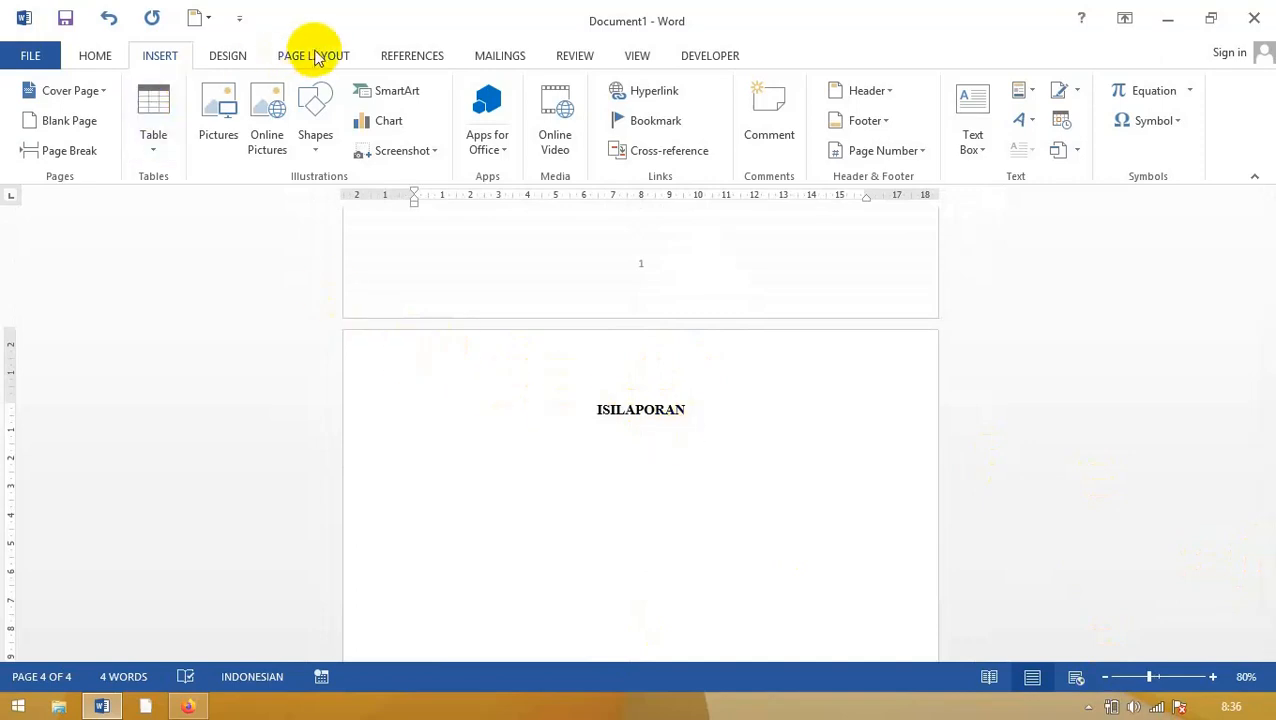
{"action": "left_click", "coordinate": [311, 58]}
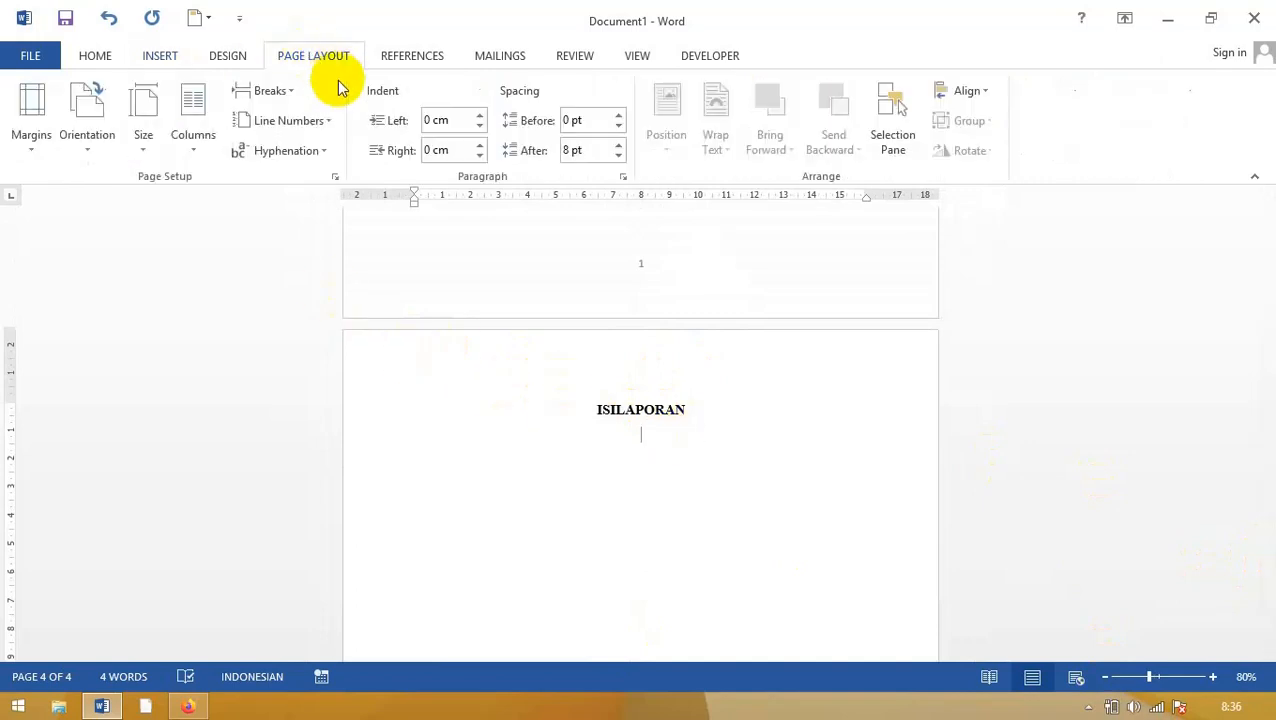
{"action": "left_click", "coordinate": [290, 94]}
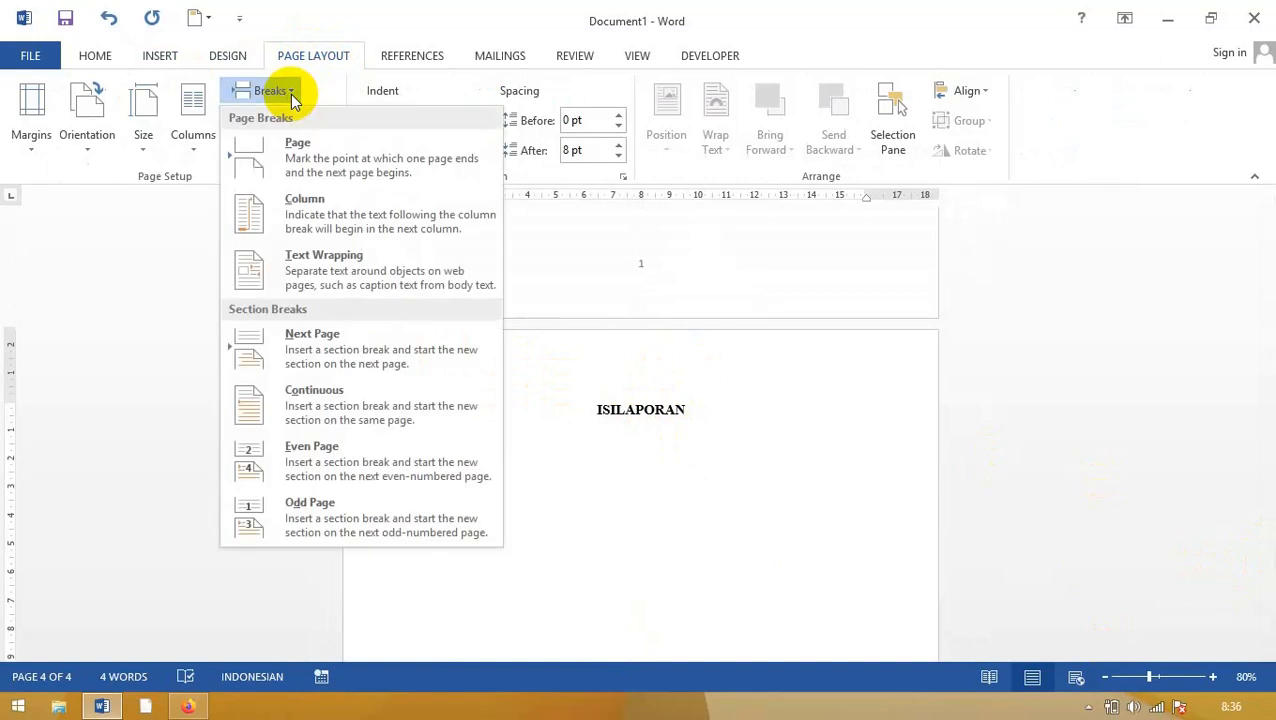
{"action": "left_click", "coordinate": [318, 343]}
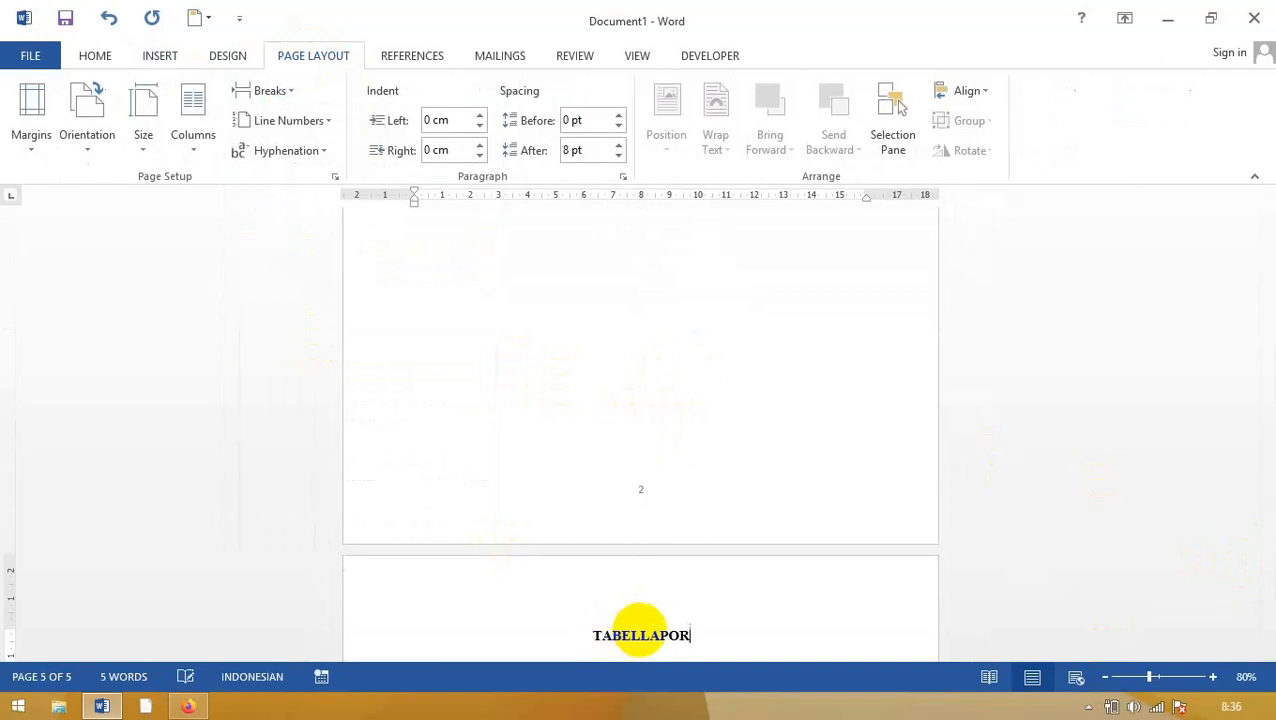
{"action": "type", "text": "UANGAN"}
{"action": "key", "text": "Return"}
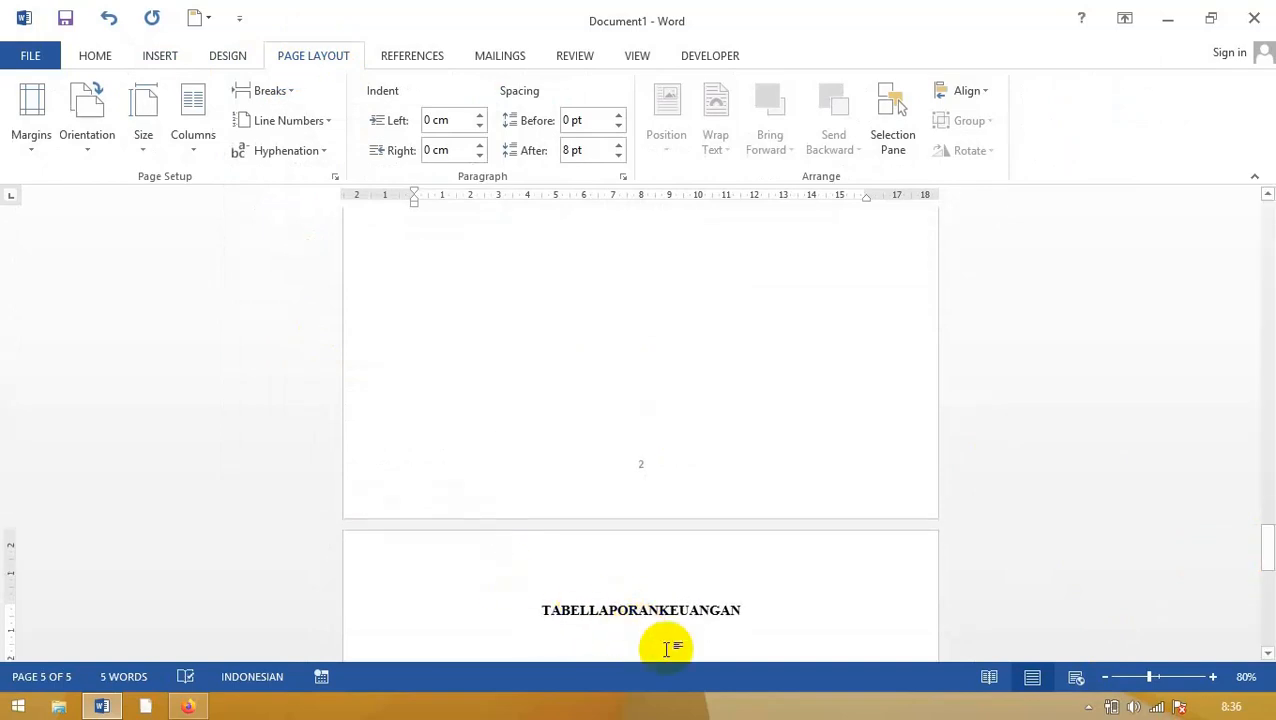
Insert a table of 10 columns and 5 rows below the TABELLAPORANKEUANGAN heading
{"action": "left_click", "coordinate": [160, 58]}
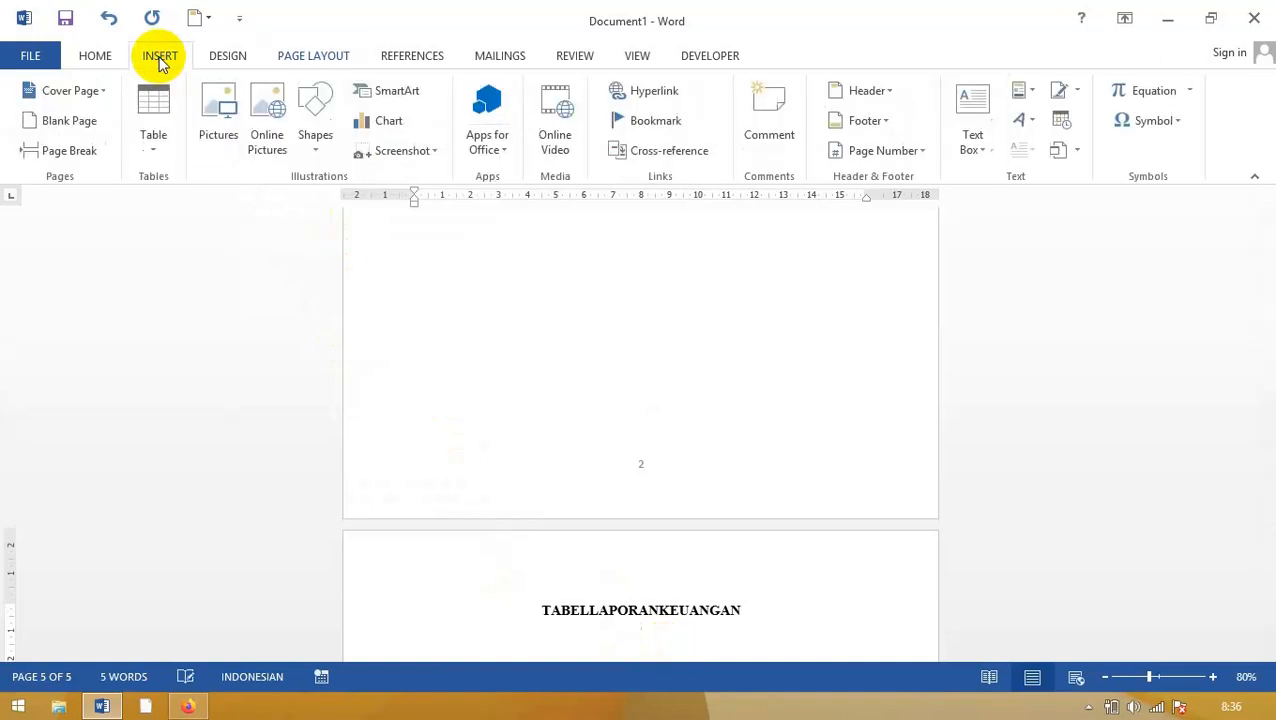
{"action": "left_click", "coordinate": [155, 152]}
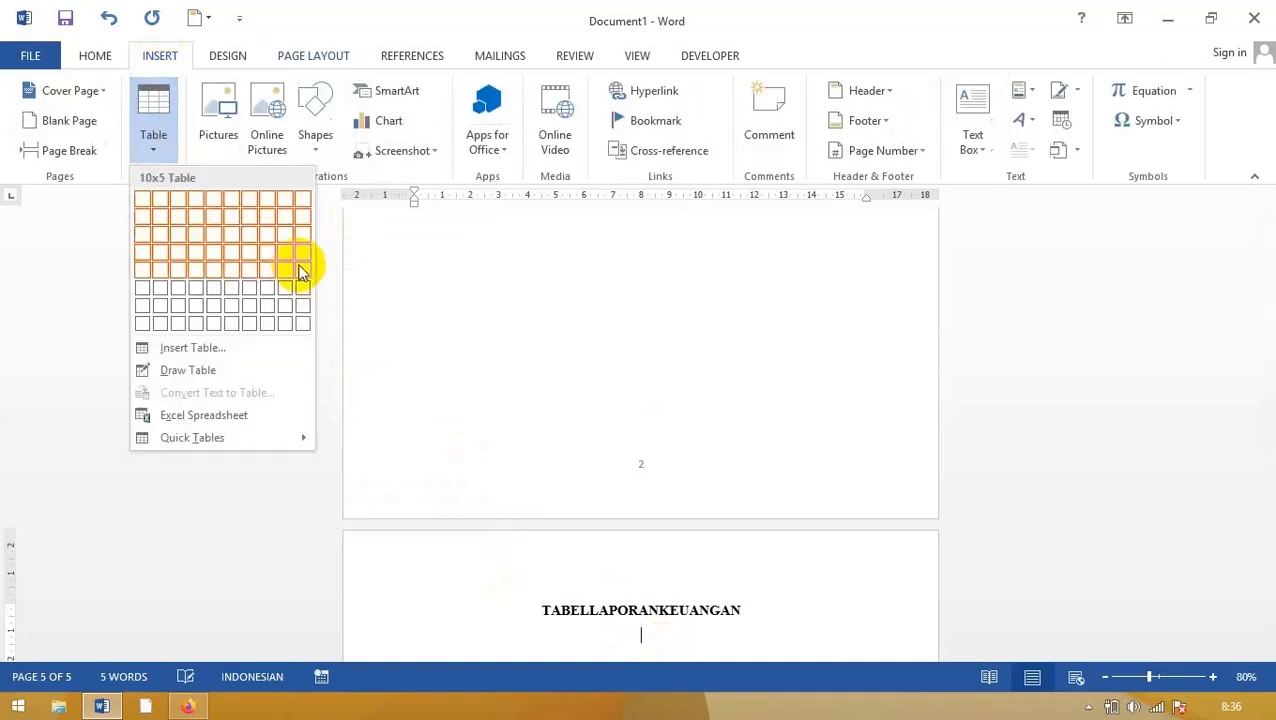
{"action": "left_click", "coordinate": [754, 593]}
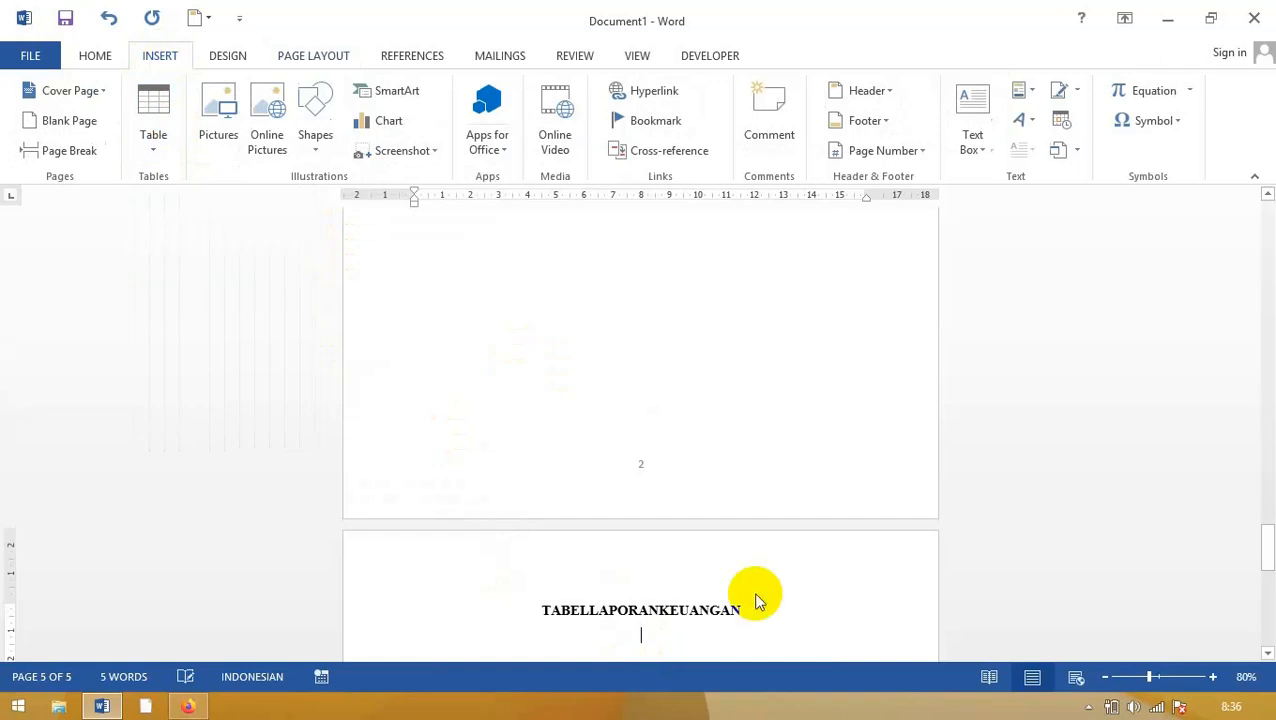
Change the orientation of the section with the TABELLAPORANKEUANGAN table to Landscape
{"action": "left_click_drag", "start_coordinate": [1268, 560], "coordinate": [1265, 585]}
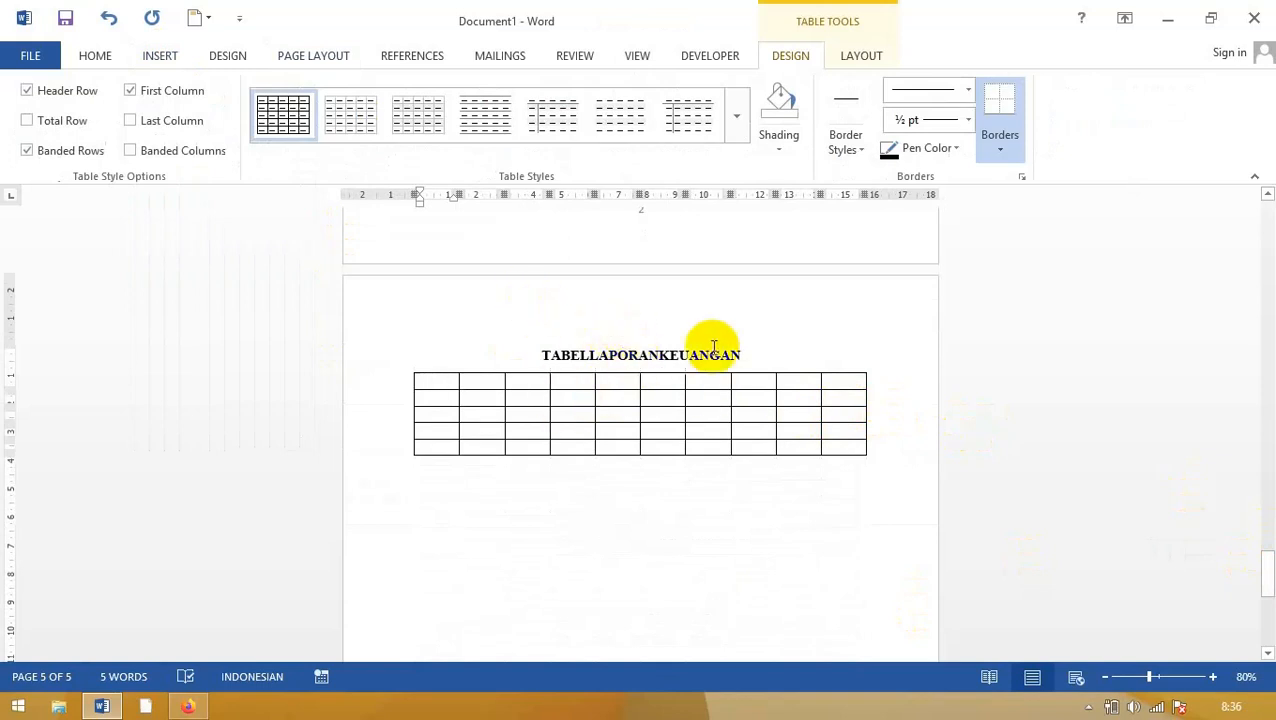
{"action": "left_click", "coordinate": [754, 354]}
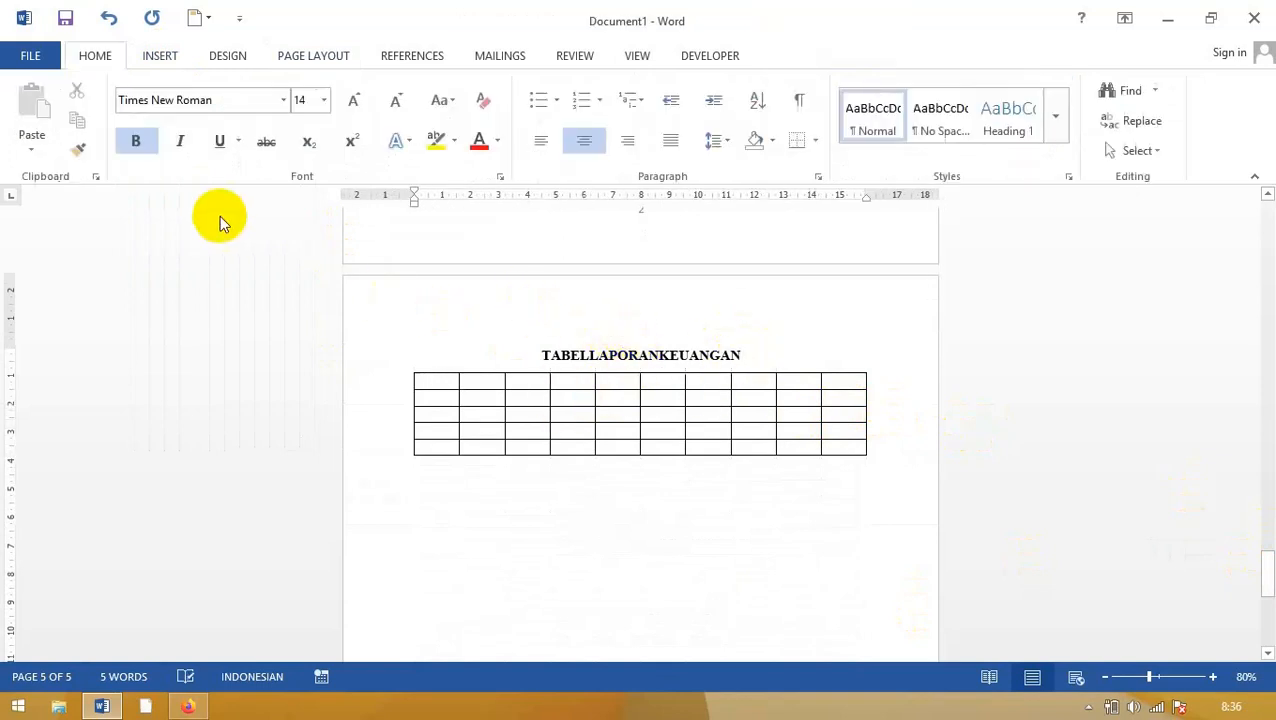
{"action": "left_click", "coordinate": [311, 58]}
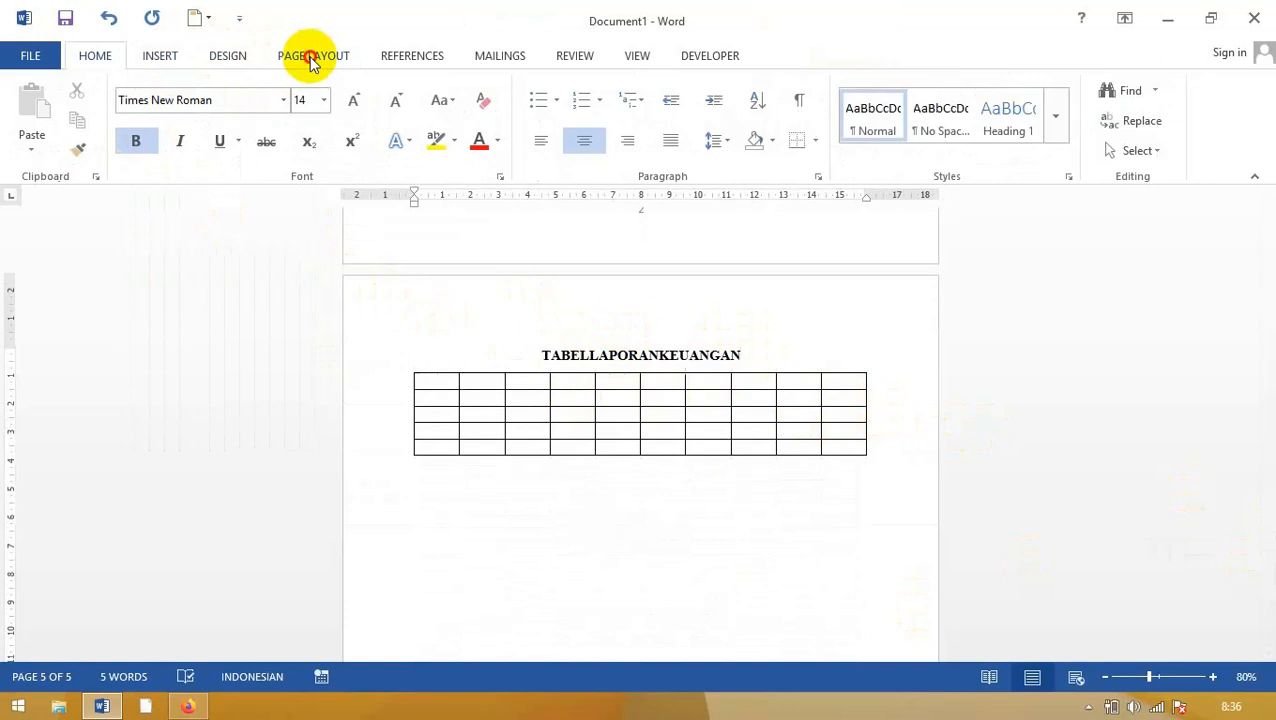
{"action": "left_click", "coordinate": [87, 155]}
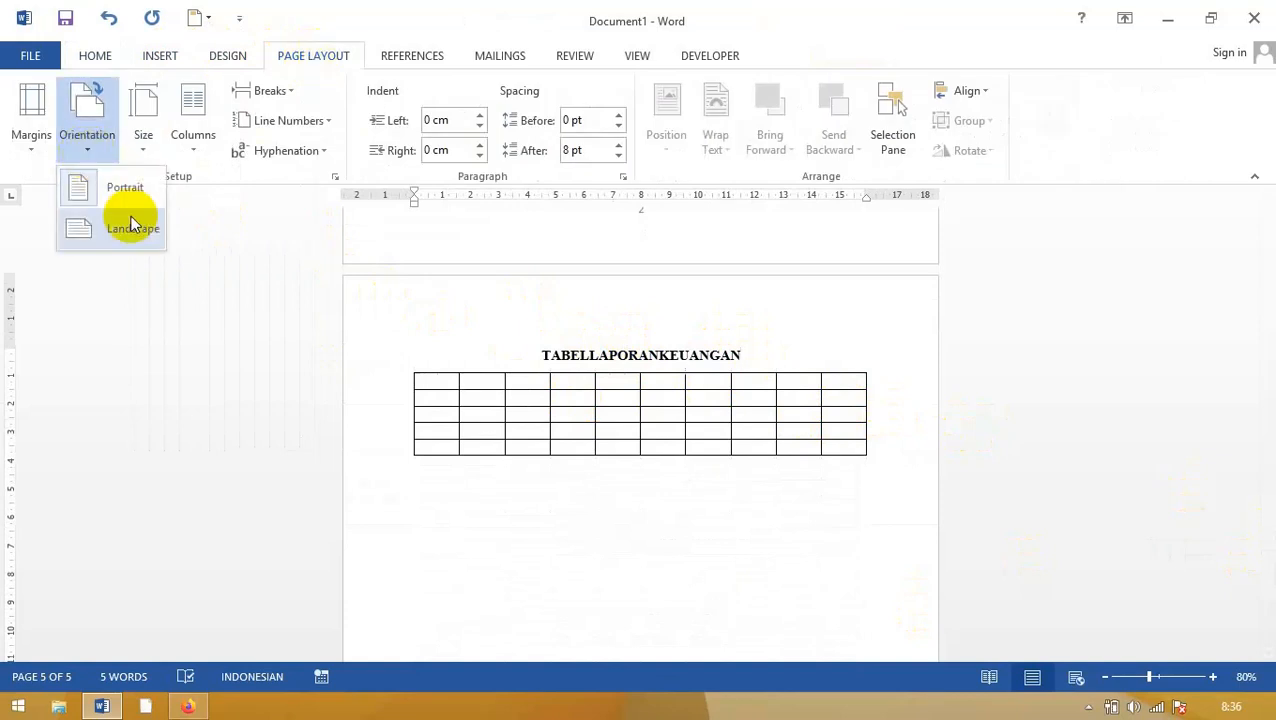
{"action": "left_click", "coordinate": [125, 236]}
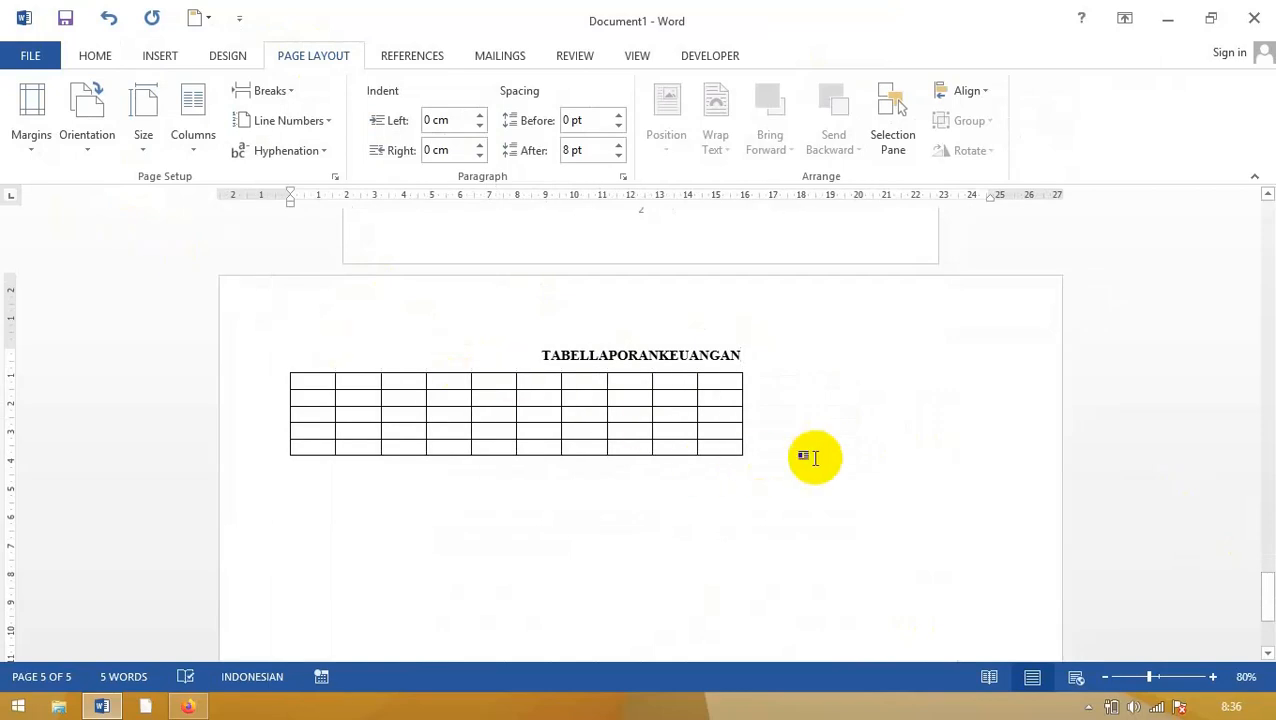
Widen the last columns of the TABELLAPORANKEUANGAN table so it extends to about the right margin of the landscape page
{"action": "left_click_drag", "start_coordinate": [1264, 598], "coordinate": [1268, 583]}
{"action": "left_click", "coordinate": [686, 364]}
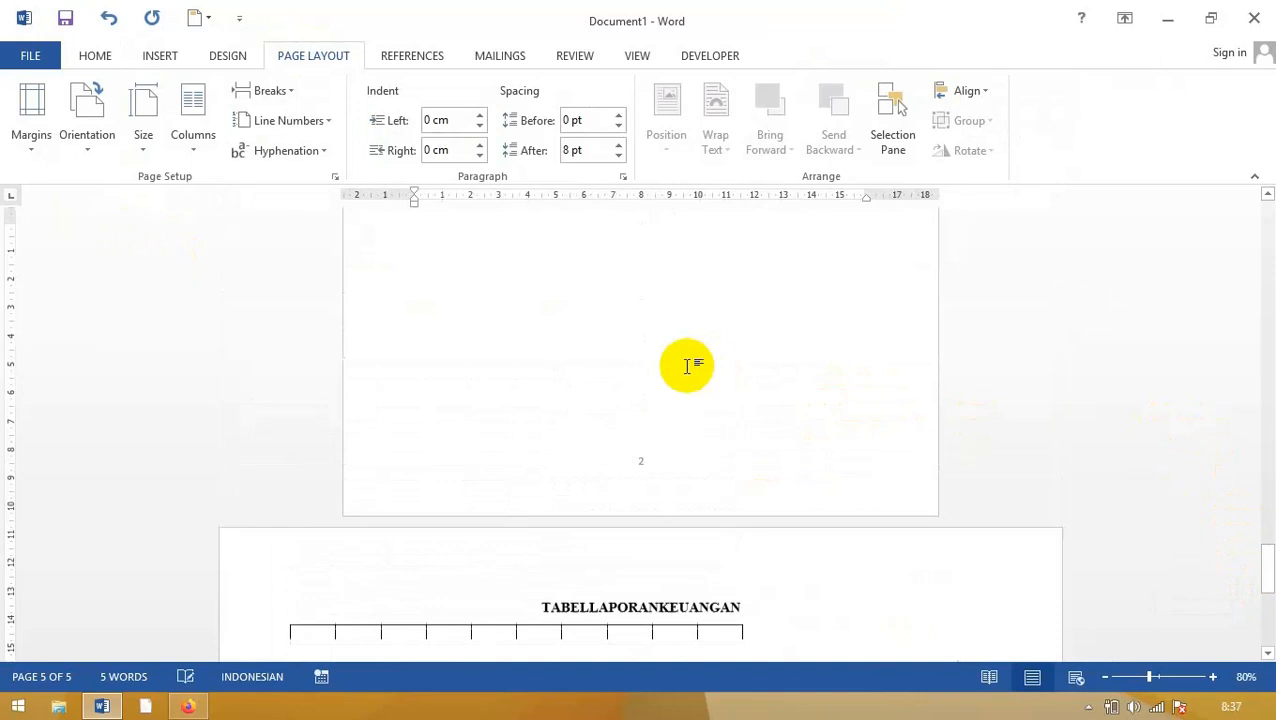
{"action": "left_click_drag", "start_coordinate": [1267, 515], "coordinate": [1270, 634]}
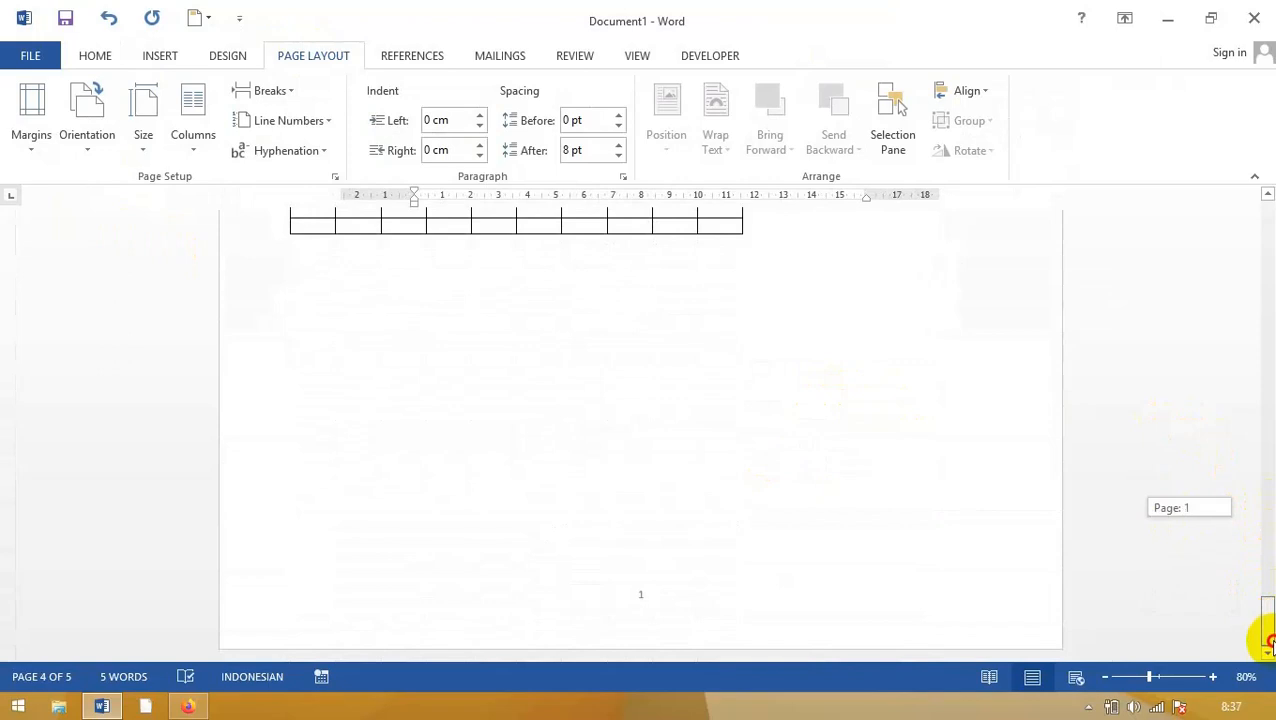
{"action": "left_click_drag", "start_coordinate": [1268, 622], "coordinate": [1259, 586]}
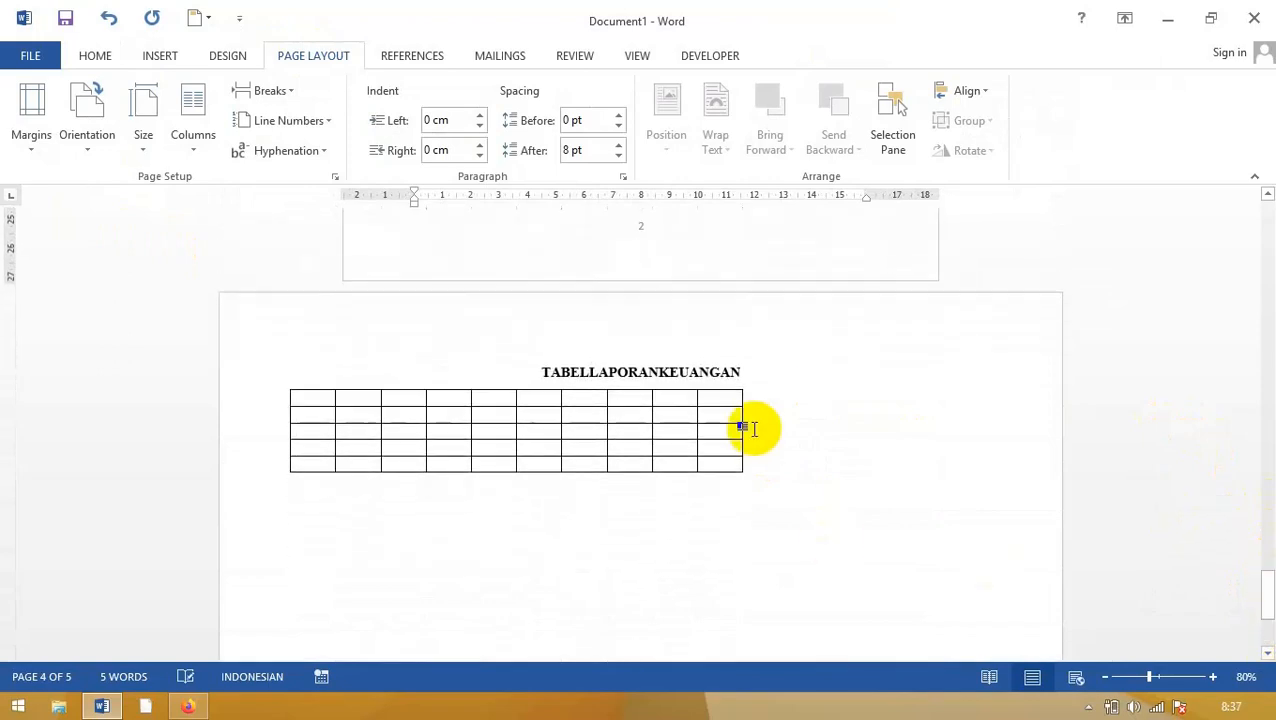
{"action": "left_click_drag", "start_coordinate": [742, 432], "coordinate": [803, 433]}
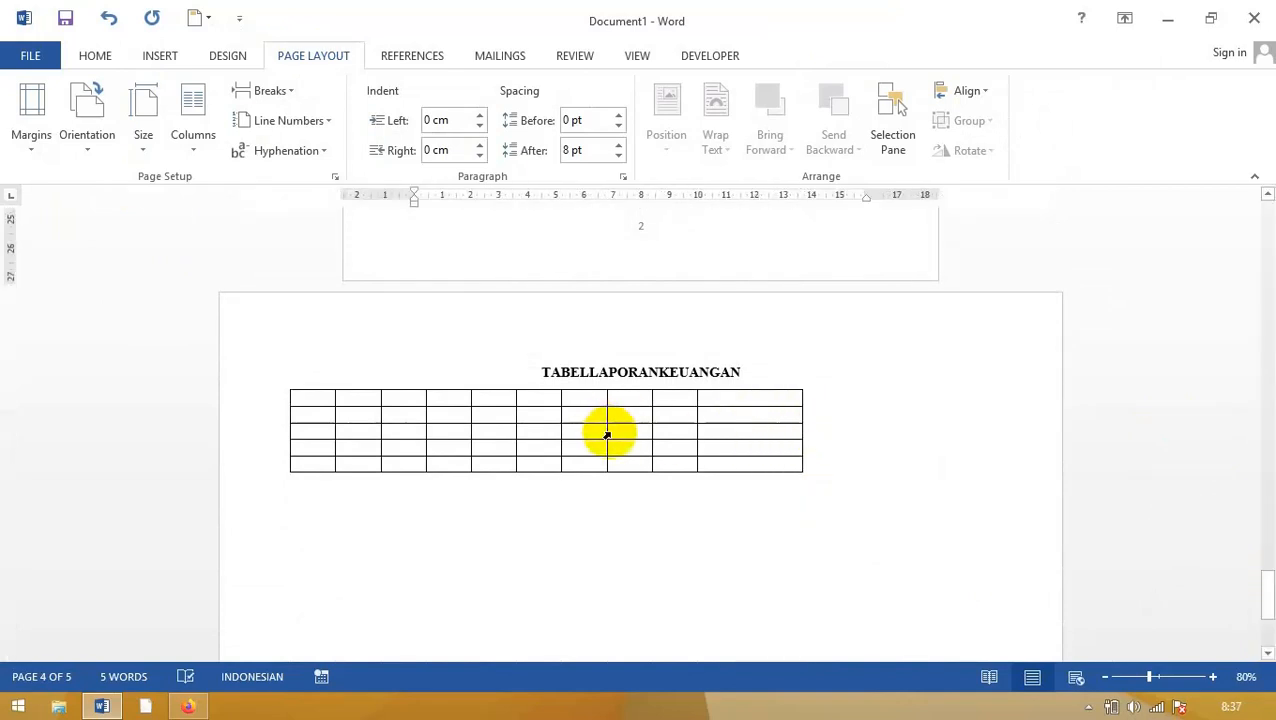
{"action": "left_click_drag", "start_coordinate": [605, 432], "coordinate": [738, 440]}
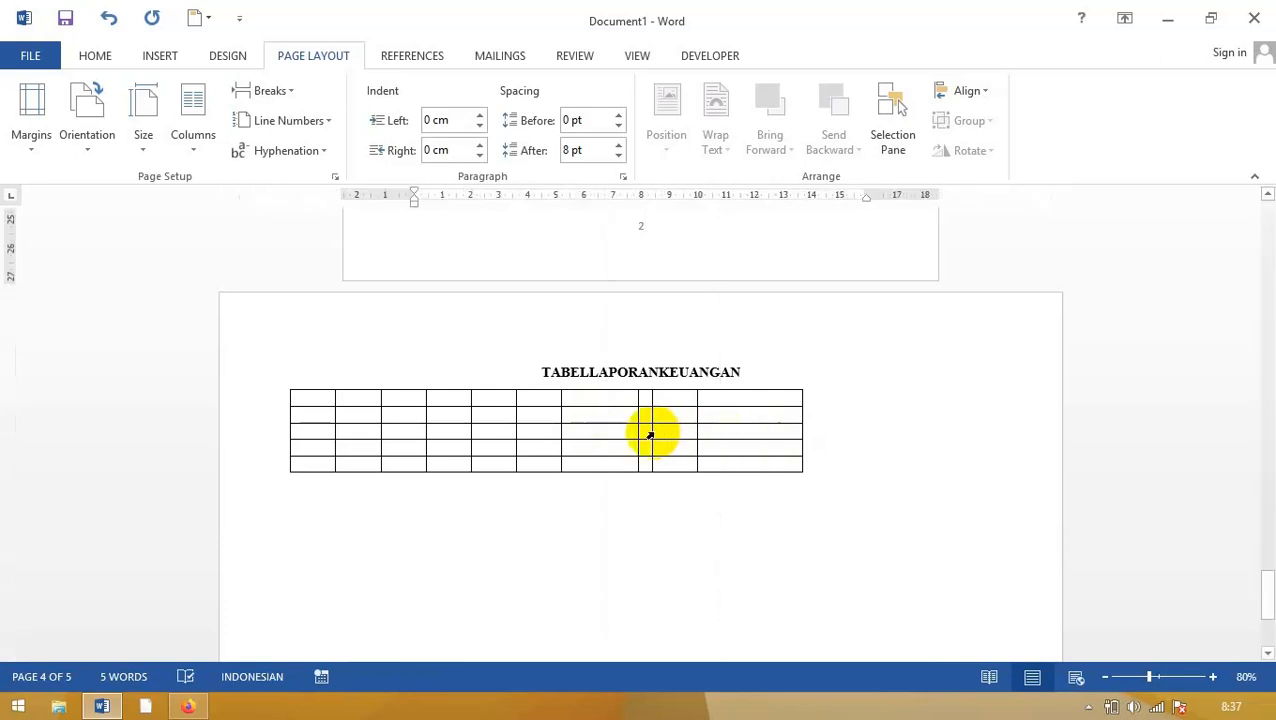
{"action": "left_click_drag", "start_coordinate": [652, 432], "coordinate": [803, 433]}
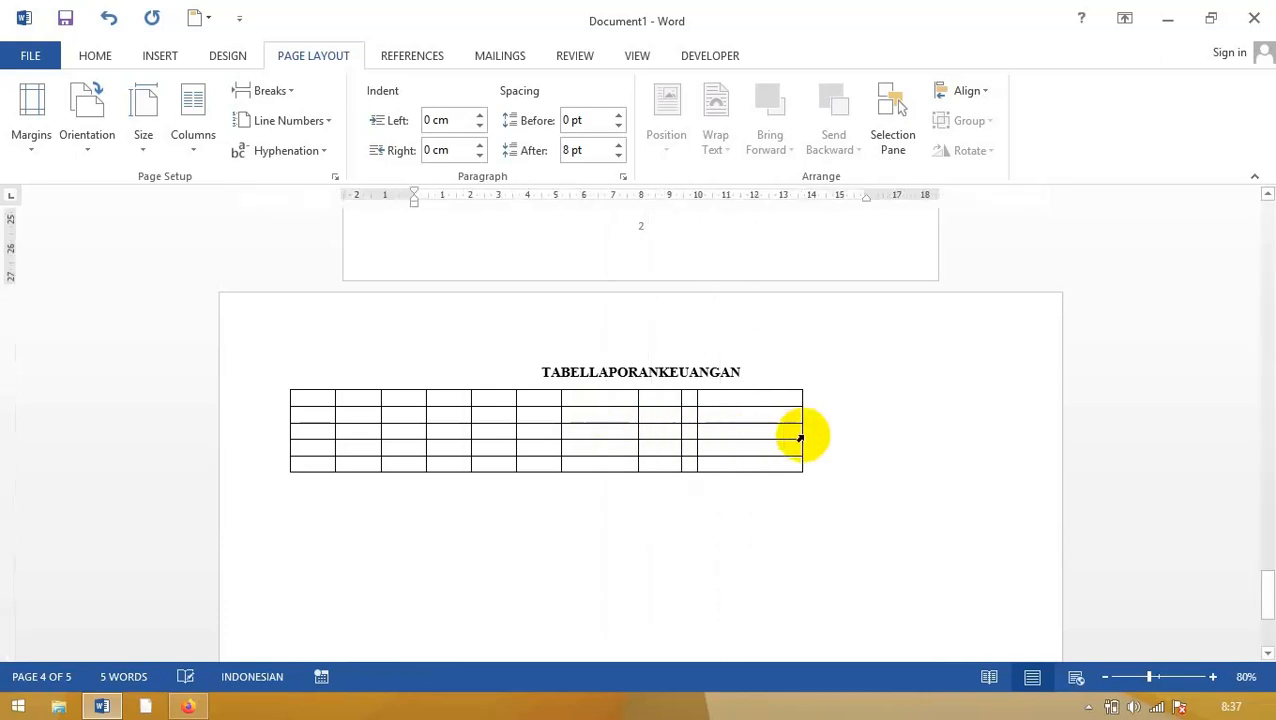
{"action": "left_click_drag", "start_coordinate": [698, 433], "coordinate": [1000, 455]}
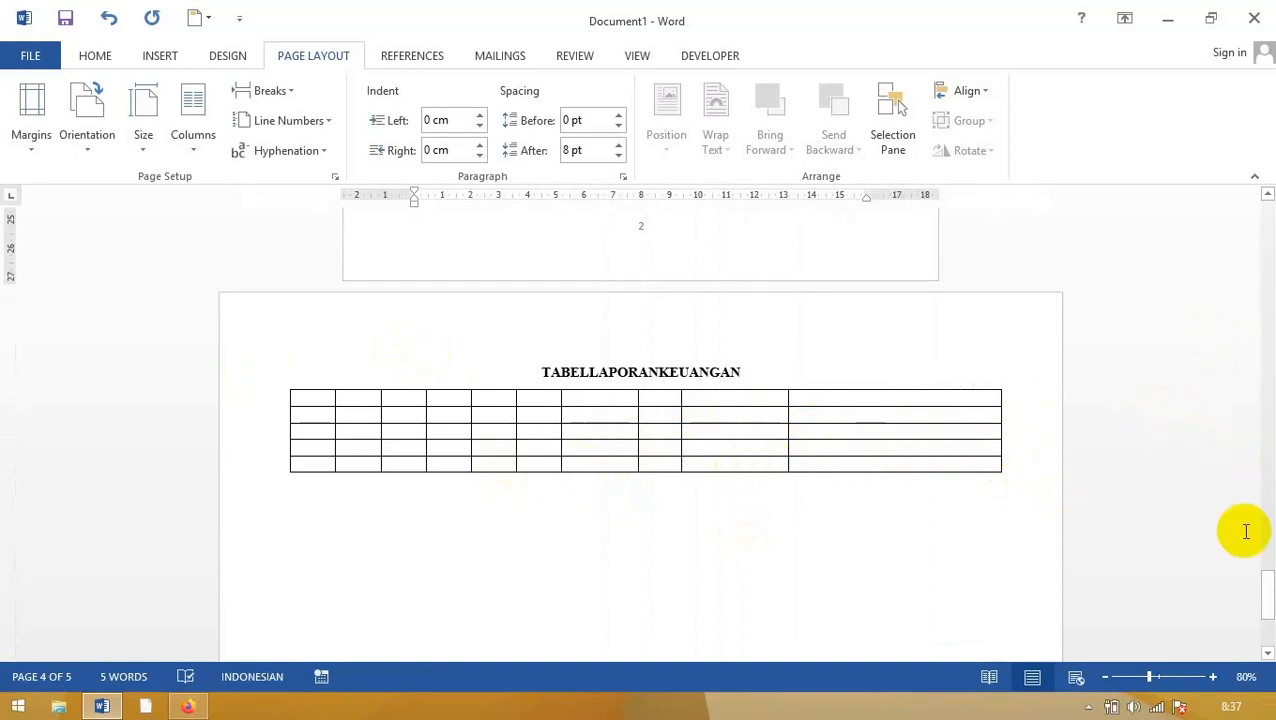
Open the footer of the landscape table section and set its page numbering to start at 3
{"action": "left_click_drag", "start_coordinate": [1266, 596], "coordinate": [1266, 640]}
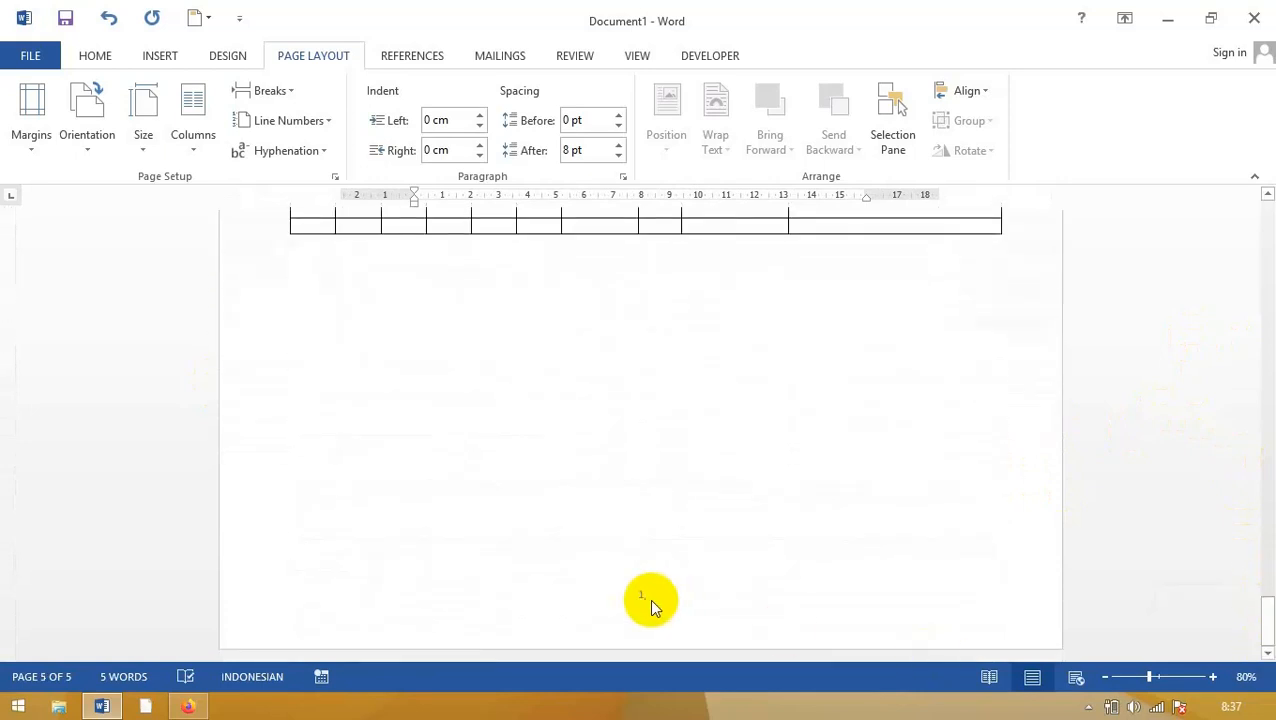
{"action": "double_click", "coordinate": [648, 600]}
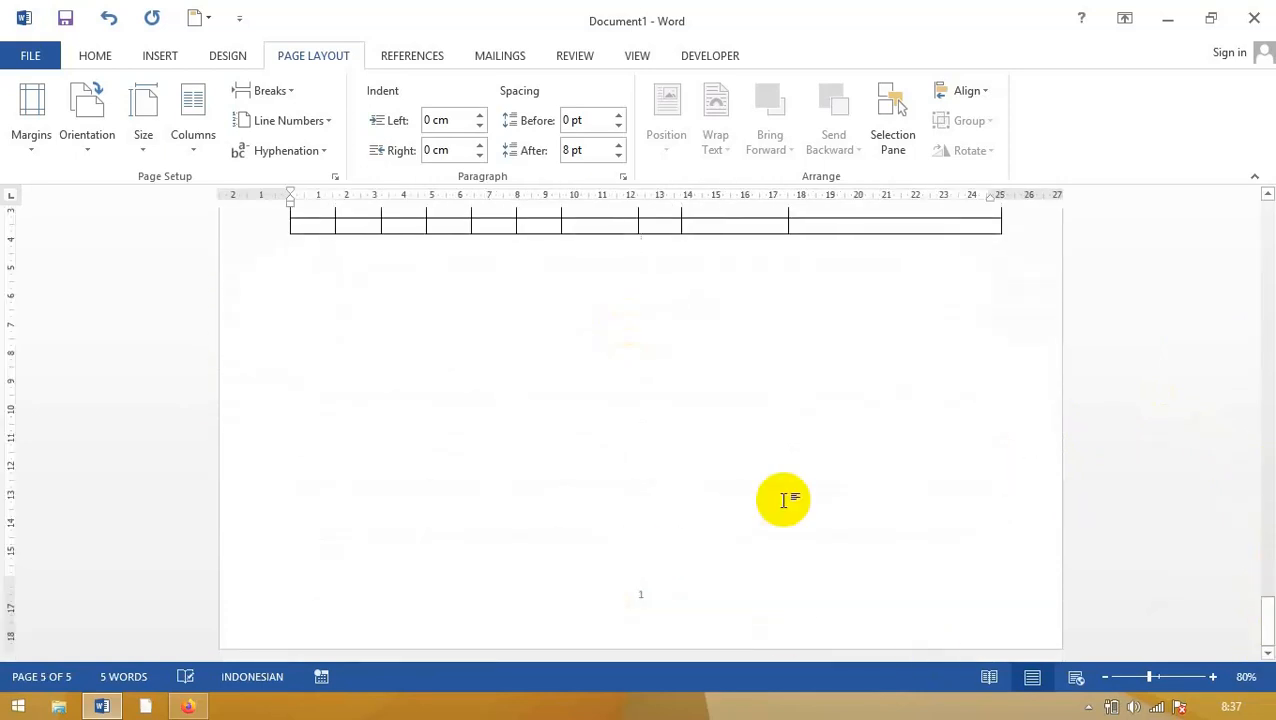
{"action": "double_click", "coordinate": [652, 605]}
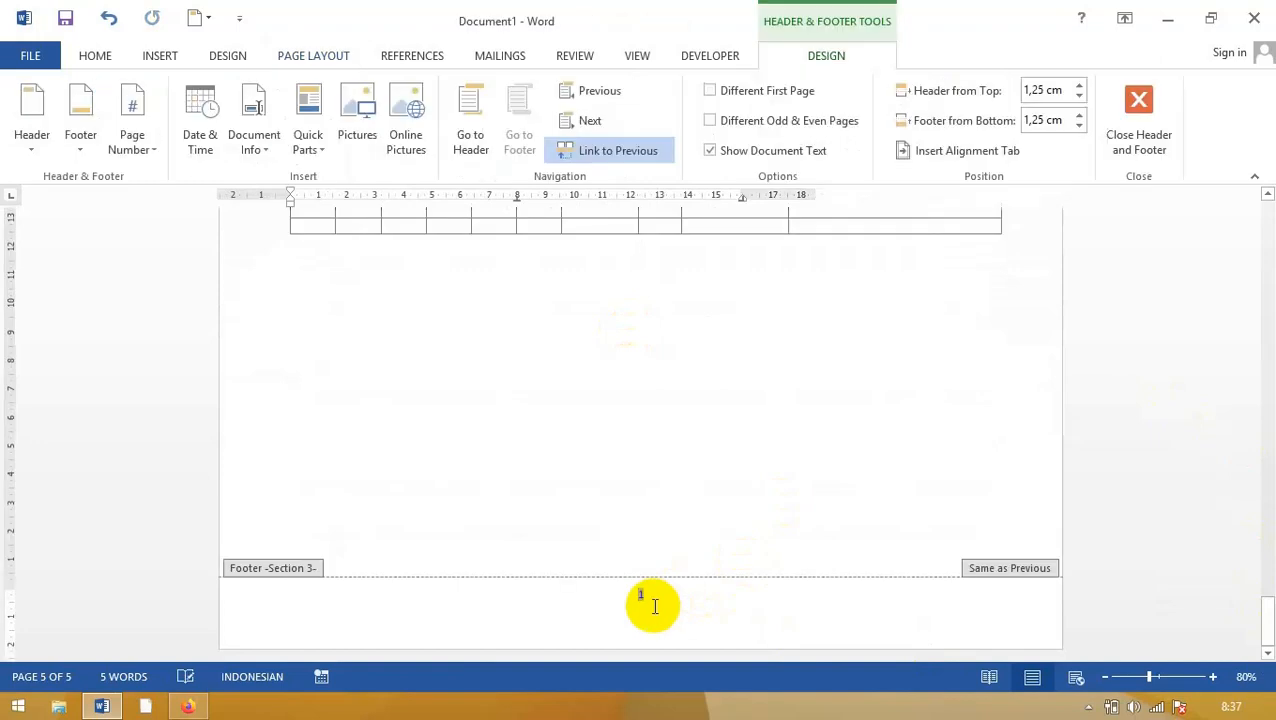
{"action": "left_click", "coordinate": [153, 152]}
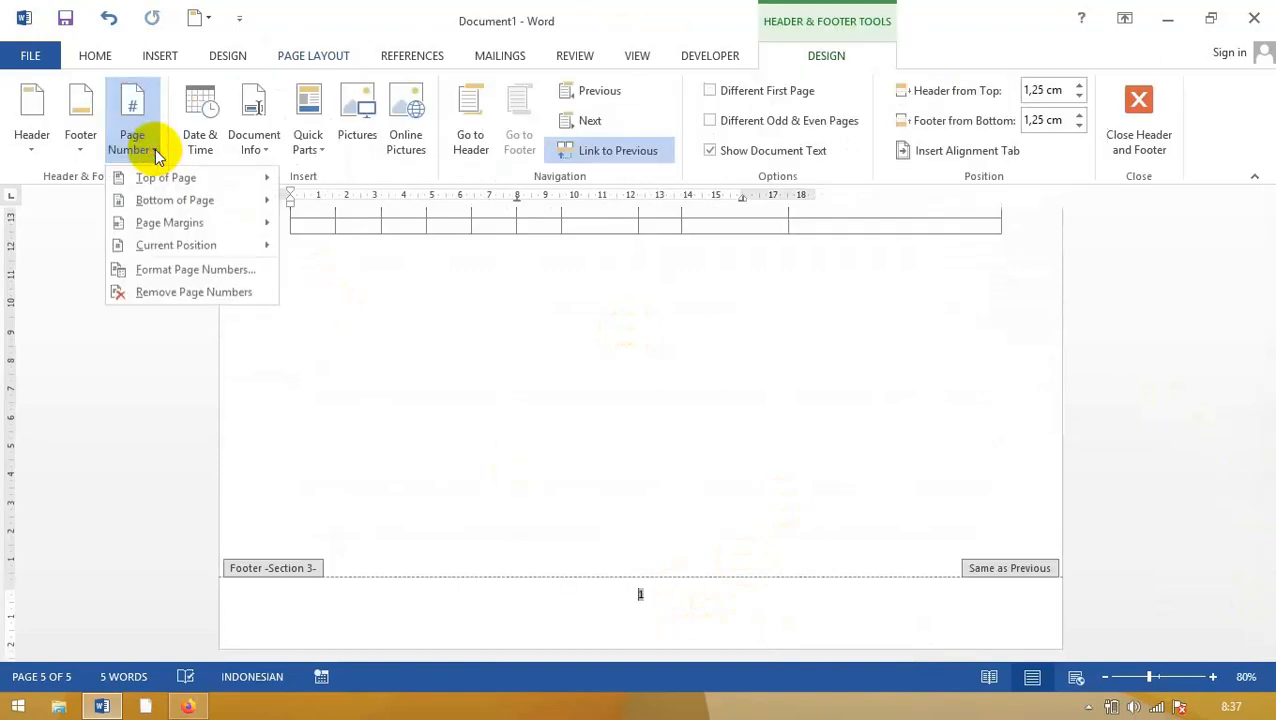
{"action": "left_click", "coordinate": [181, 270]}
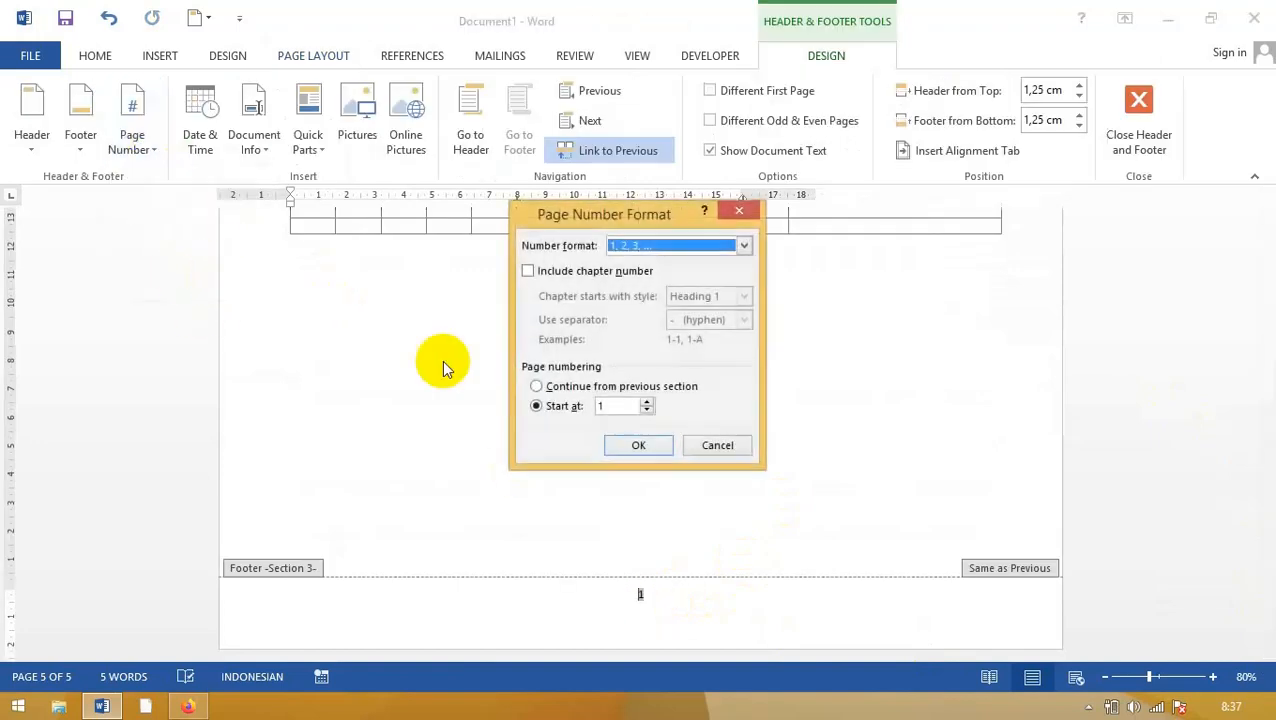
{"action": "left_click", "coordinate": [646, 402]}
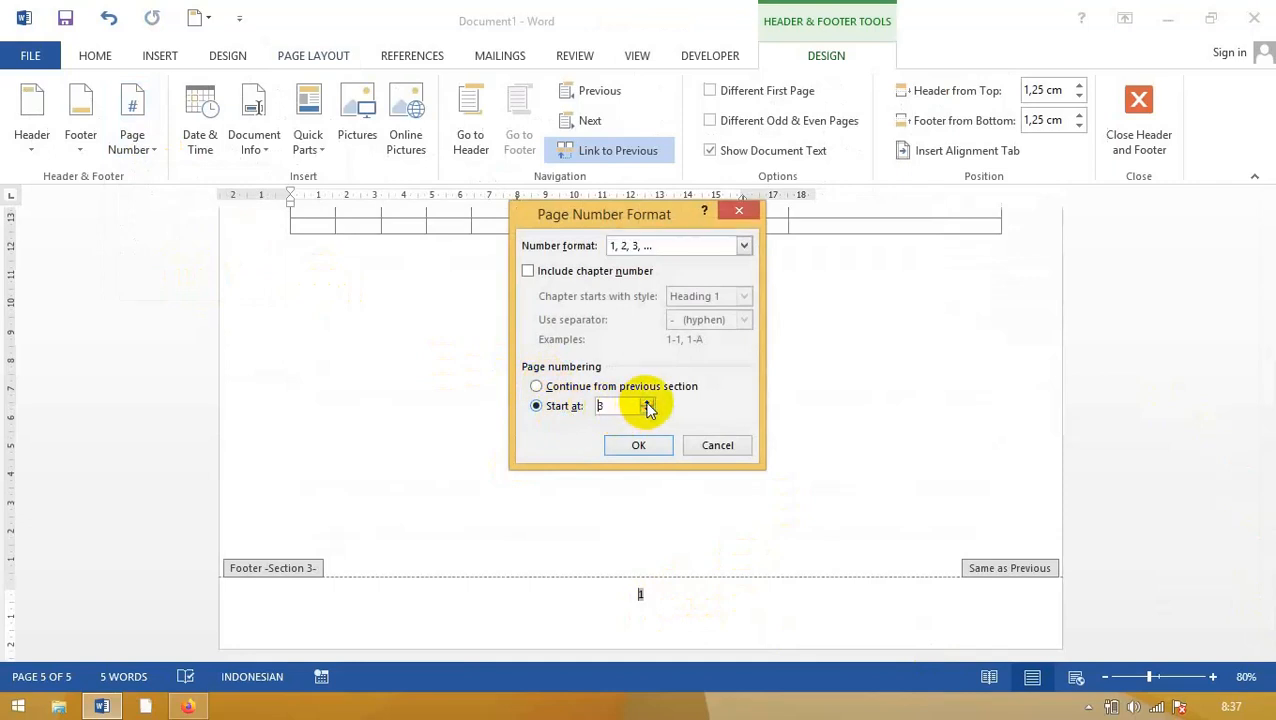
{"action": "left_click", "coordinate": [636, 446]}
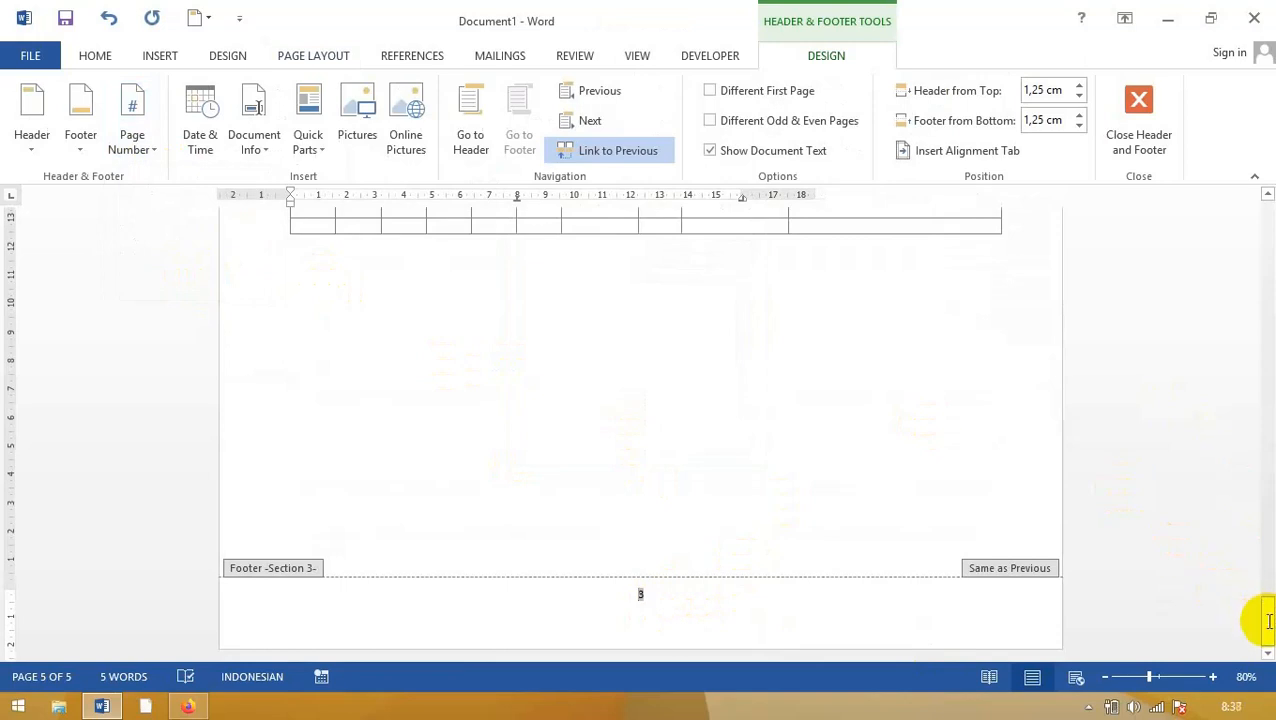
Zoom the document out to 40% to review the page numbers and orientations of its sections
{"action": "mouse_move", "coordinate": [1268, 638]}
{"action": "left_mouse_down"}
{"action": "mouse_move", "coordinate": [1266, 520]}
{"action": "mouse_move", "coordinate": [1266, 657]}
{"action": "left_mouse_up"}
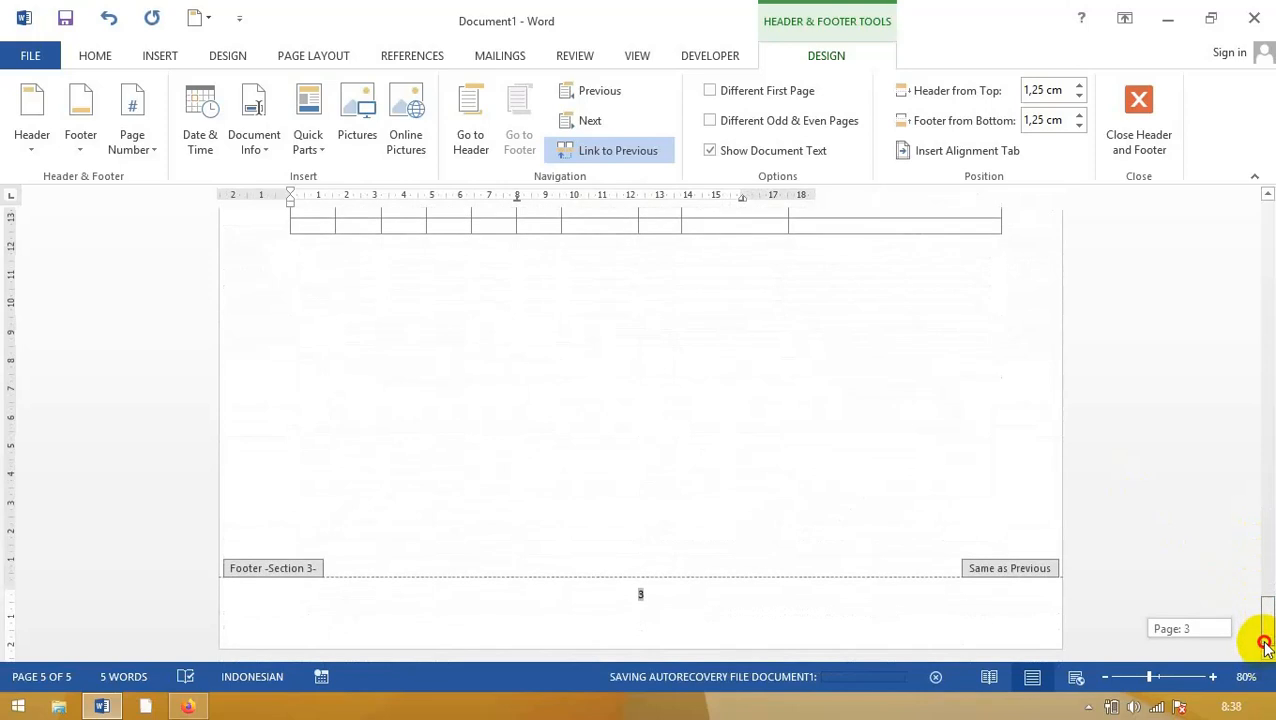
{"action": "left_click_drag", "start_coordinate": [1265, 645], "coordinate": [1265, 647]}
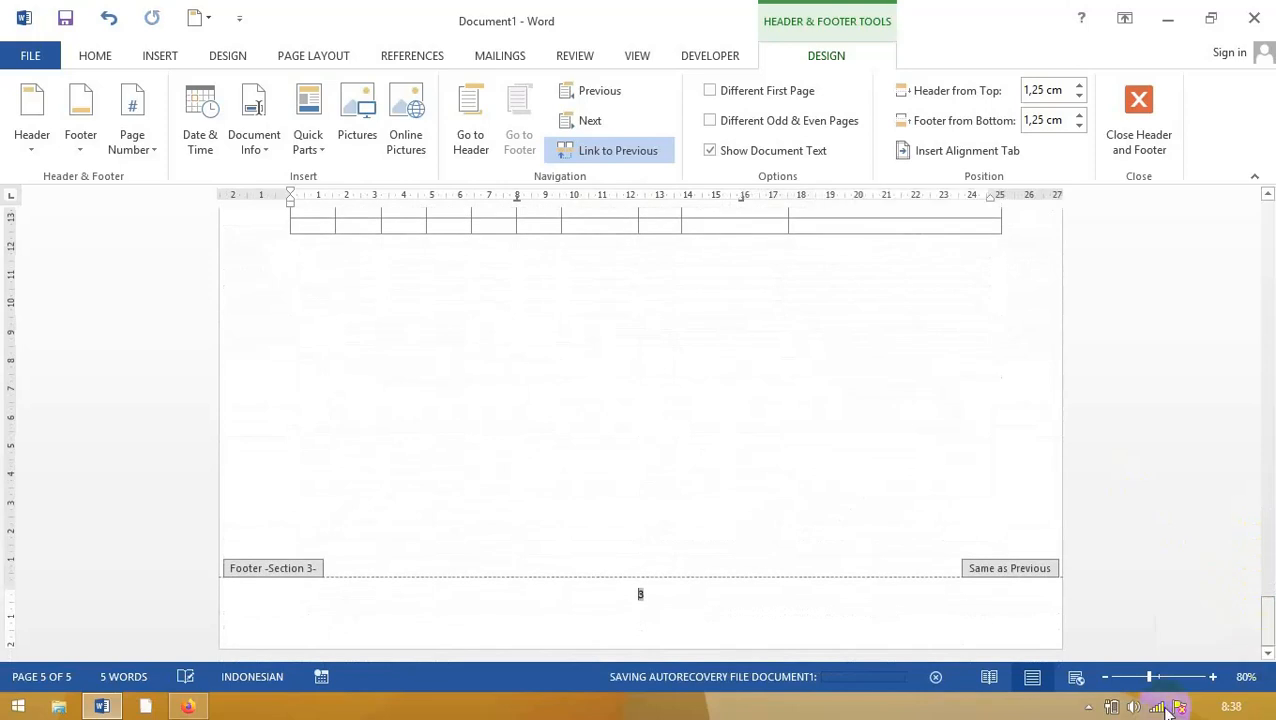
{"action": "left_click", "coordinate": [1106, 677]}
{"action": "left_click", "coordinate": [1106, 677]}
{"action": "left_click", "coordinate": [1106, 677]}
{"action": "left_click", "coordinate": [1106, 677]}
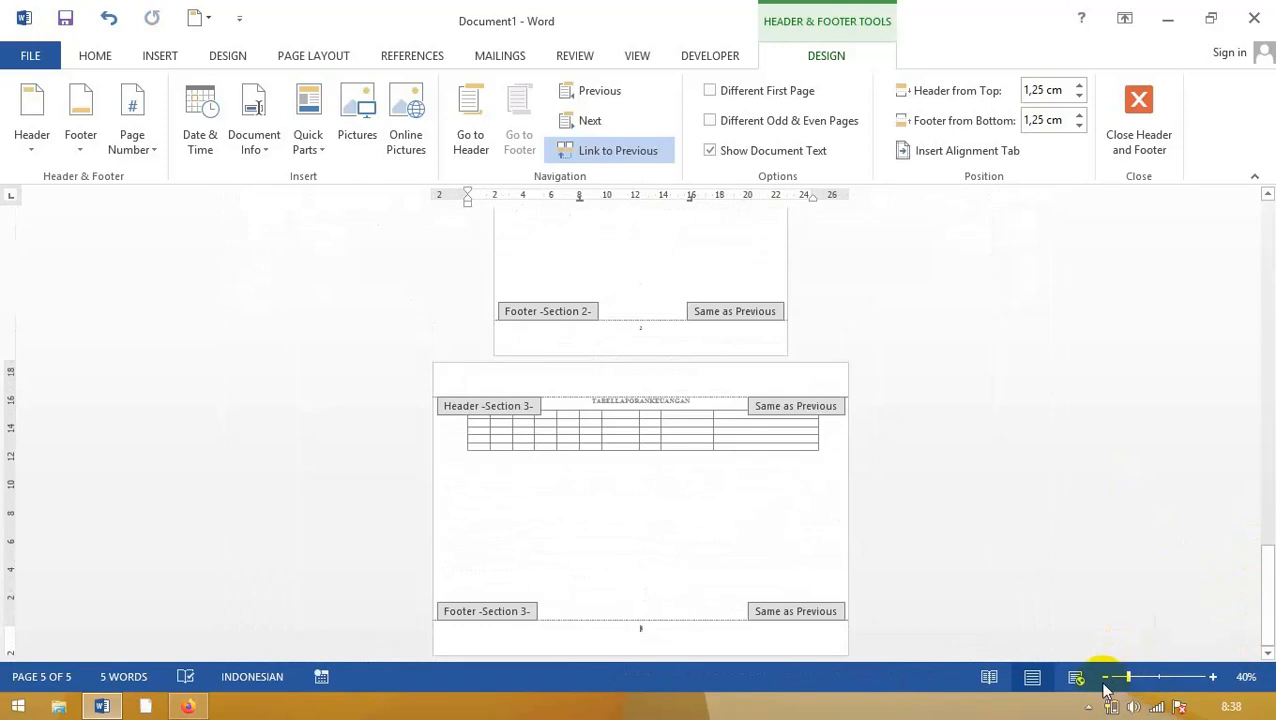
Leave footer editing, return to Print Layout view, and zoom out to 29% to review the portrait and landscape pages
{"action": "left_click", "coordinate": [995, 680]}
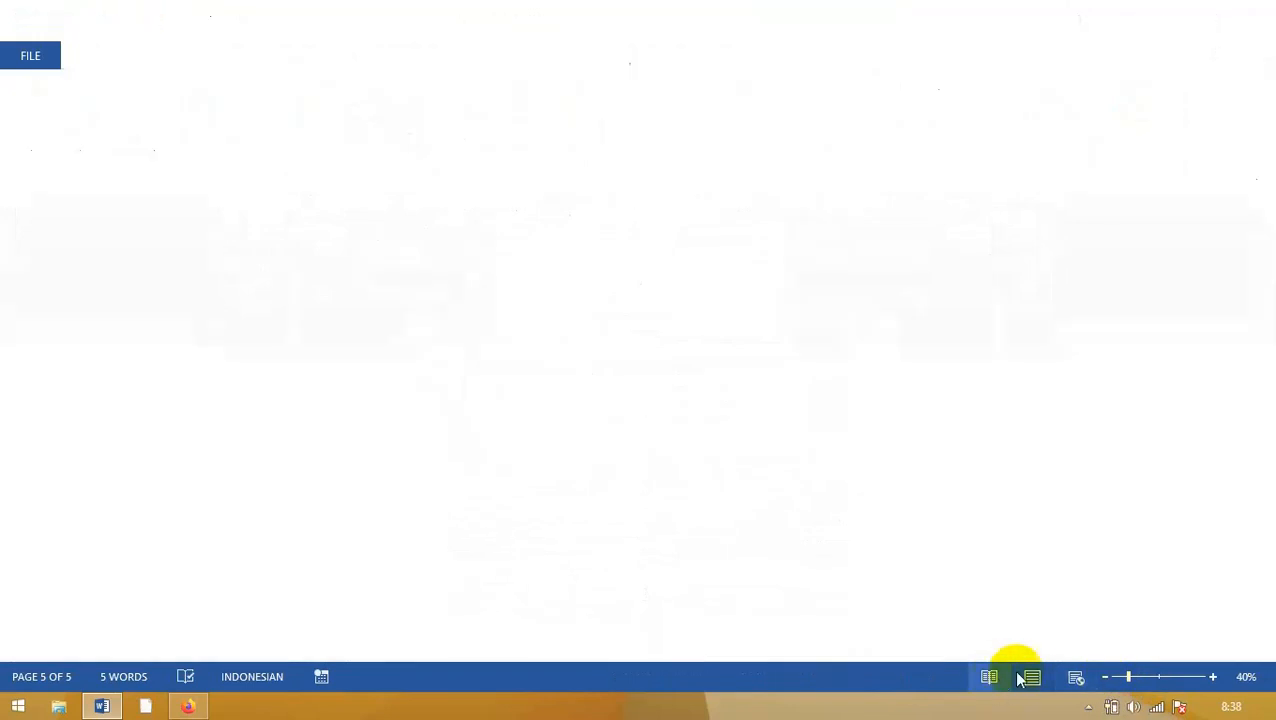
{"action": "left_click", "coordinate": [1032, 678]}
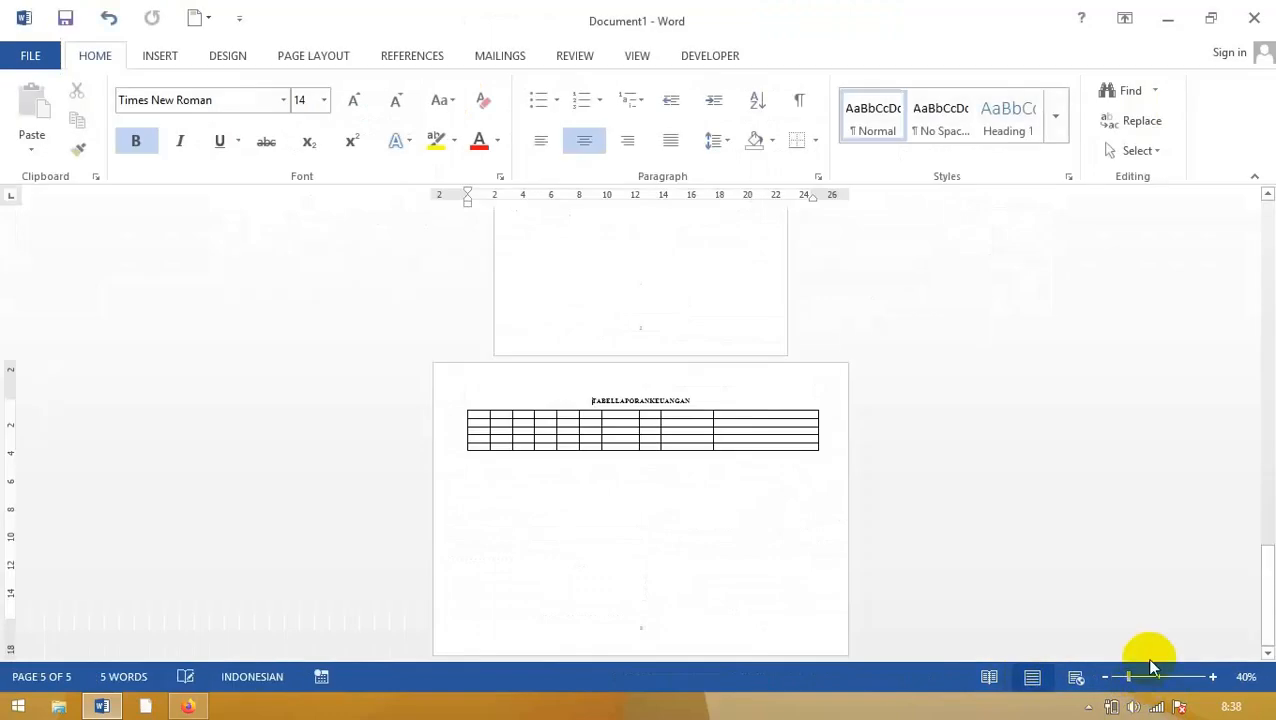
{"action": "left_click_drag", "start_coordinate": [1129, 677], "coordinate": [1124, 679]}
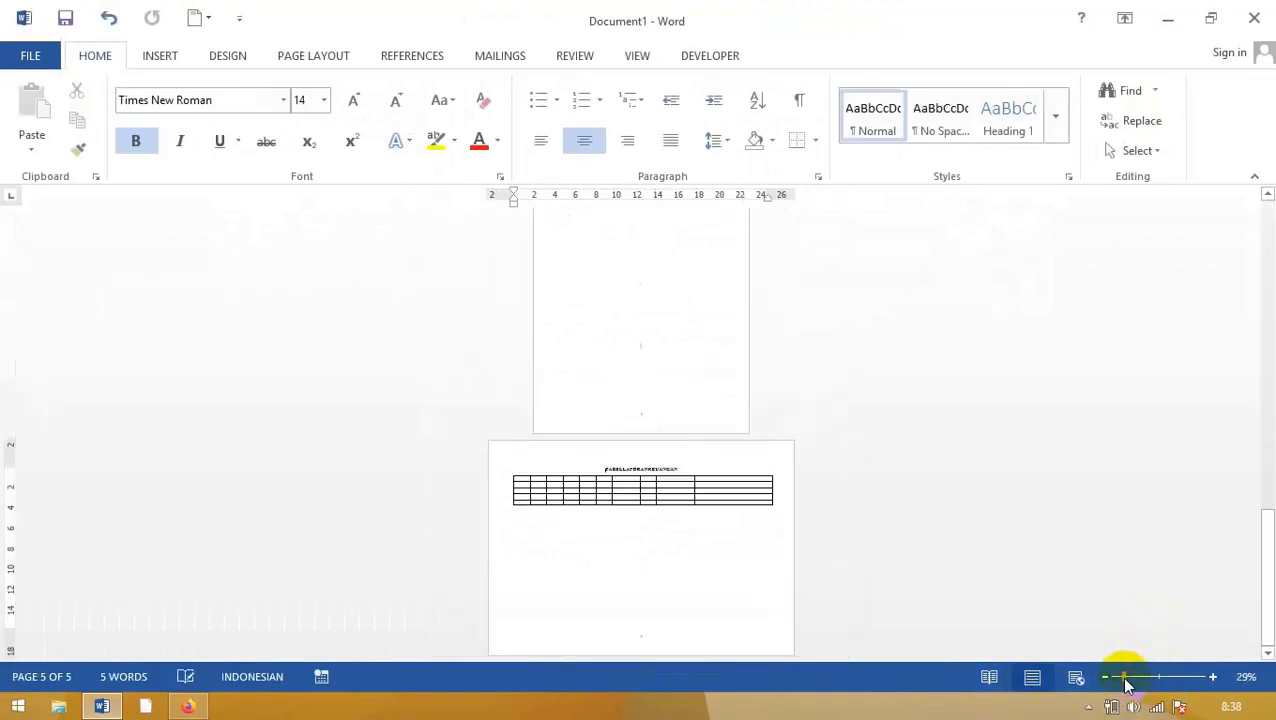
{"action": "left_click_drag", "start_coordinate": [1265, 560], "coordinate": [1262, 516]}
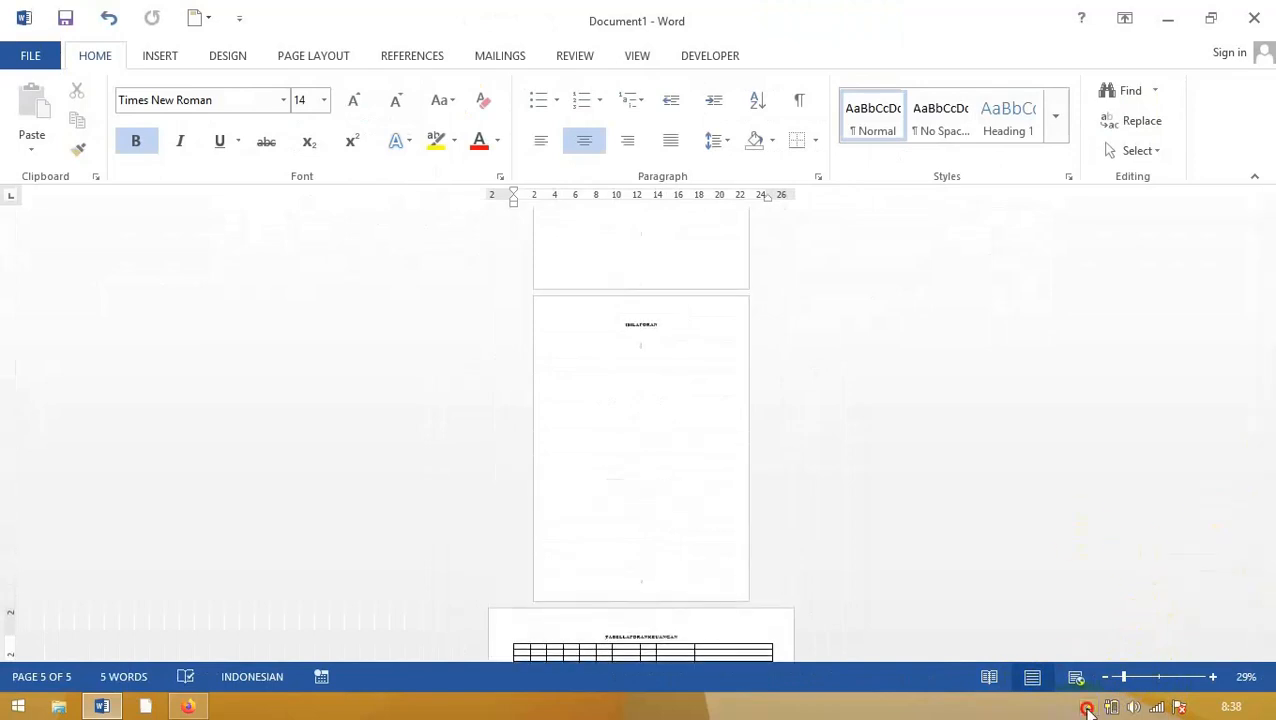
{"action": "left_click", "coordinate": [1088, 708]}
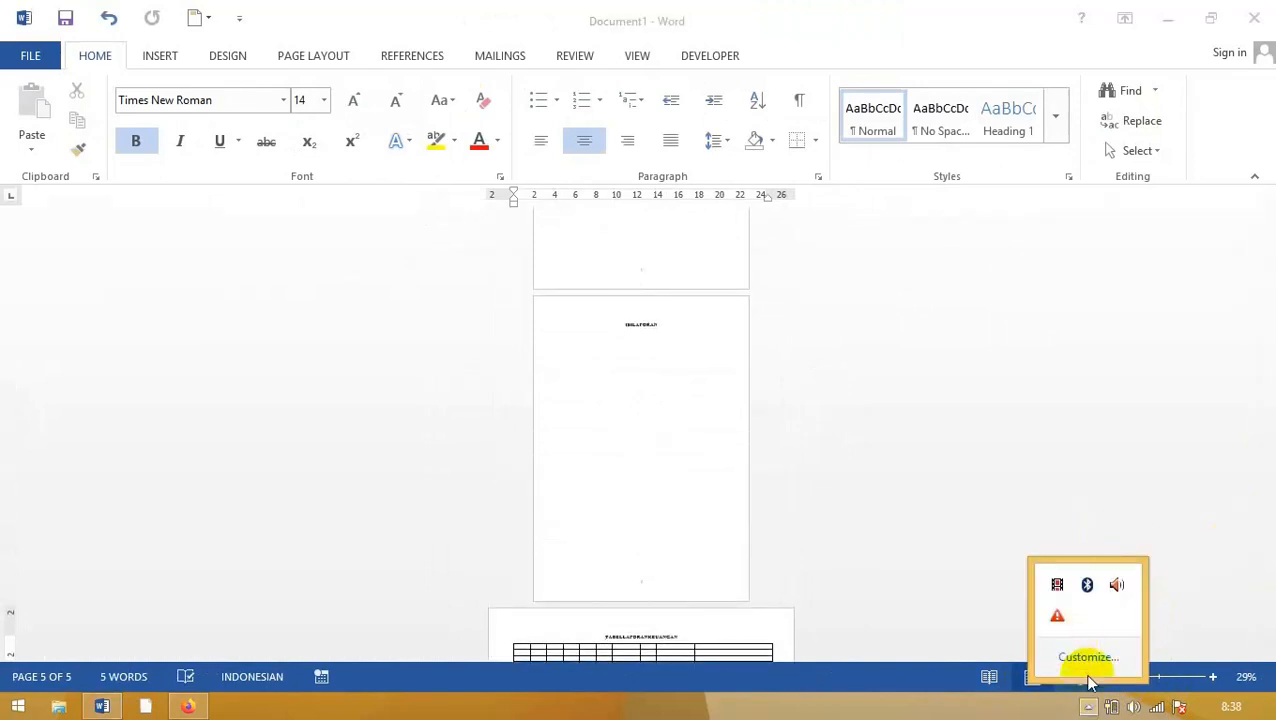
{"action": "left_click", "coordinate": [1060, 590]}
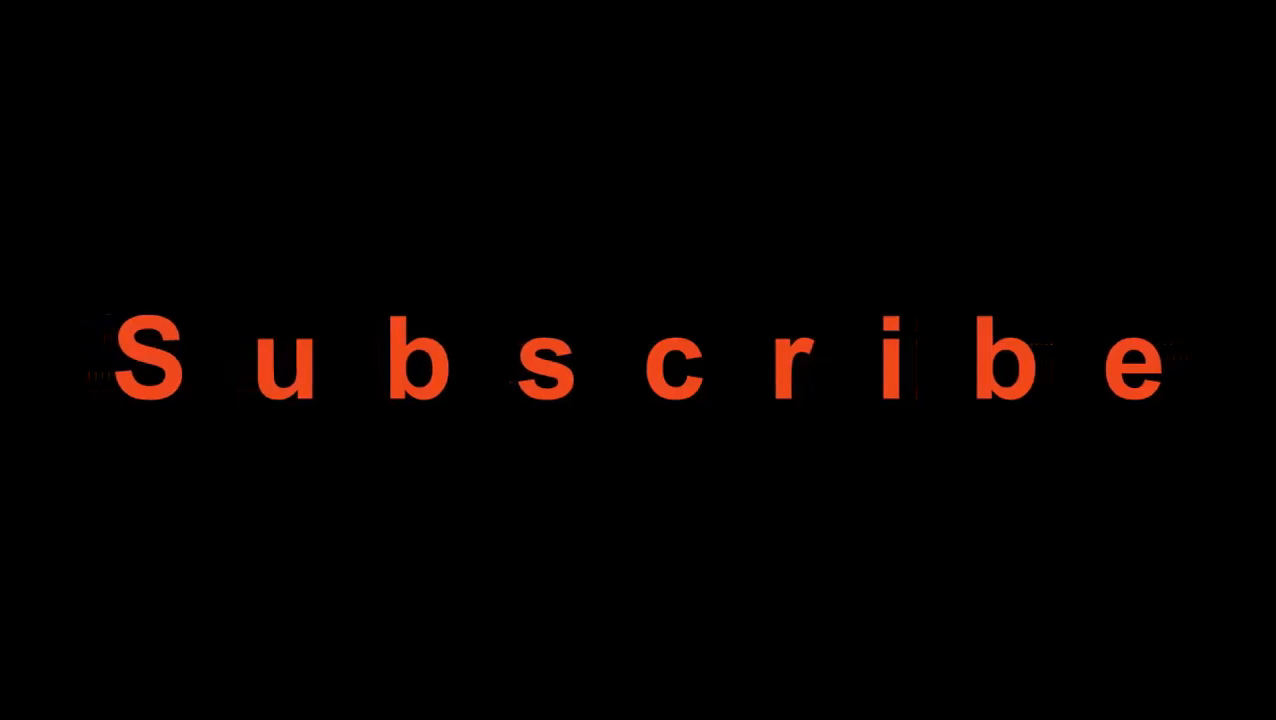